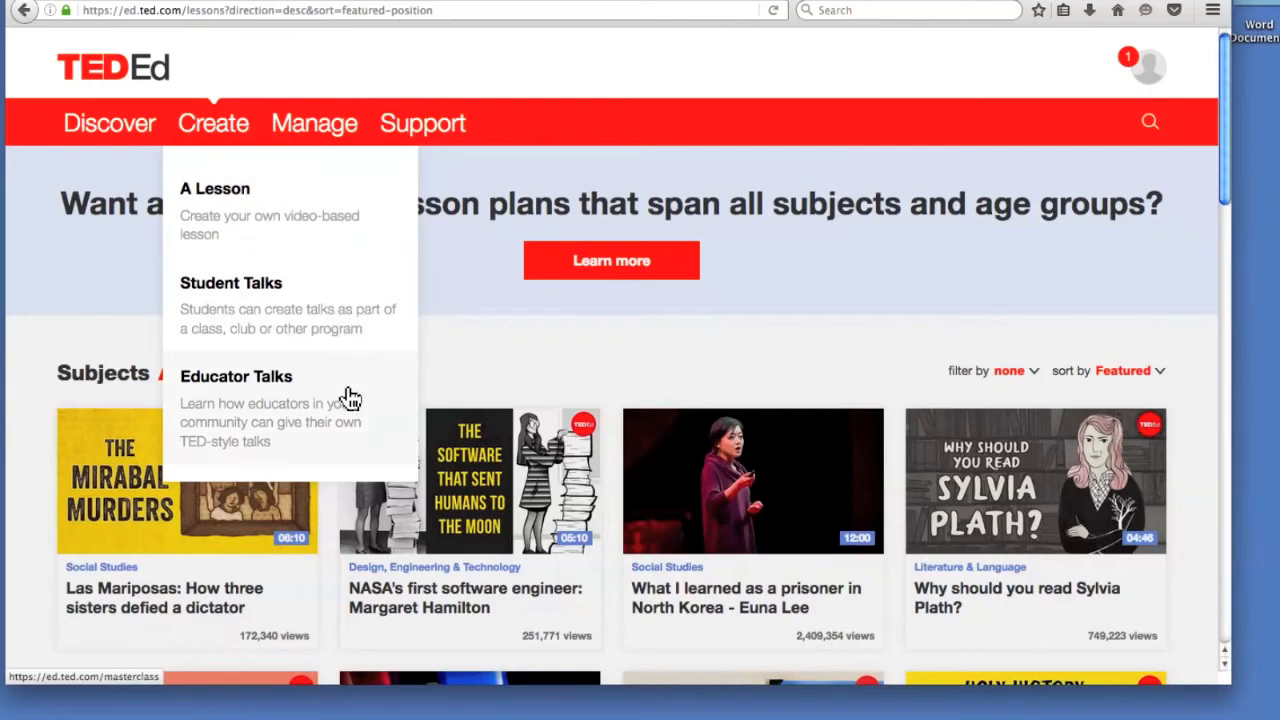
# Start creating a new lesson and search the lesson videos for 'Math'.
pyautogui.click(266, 200)
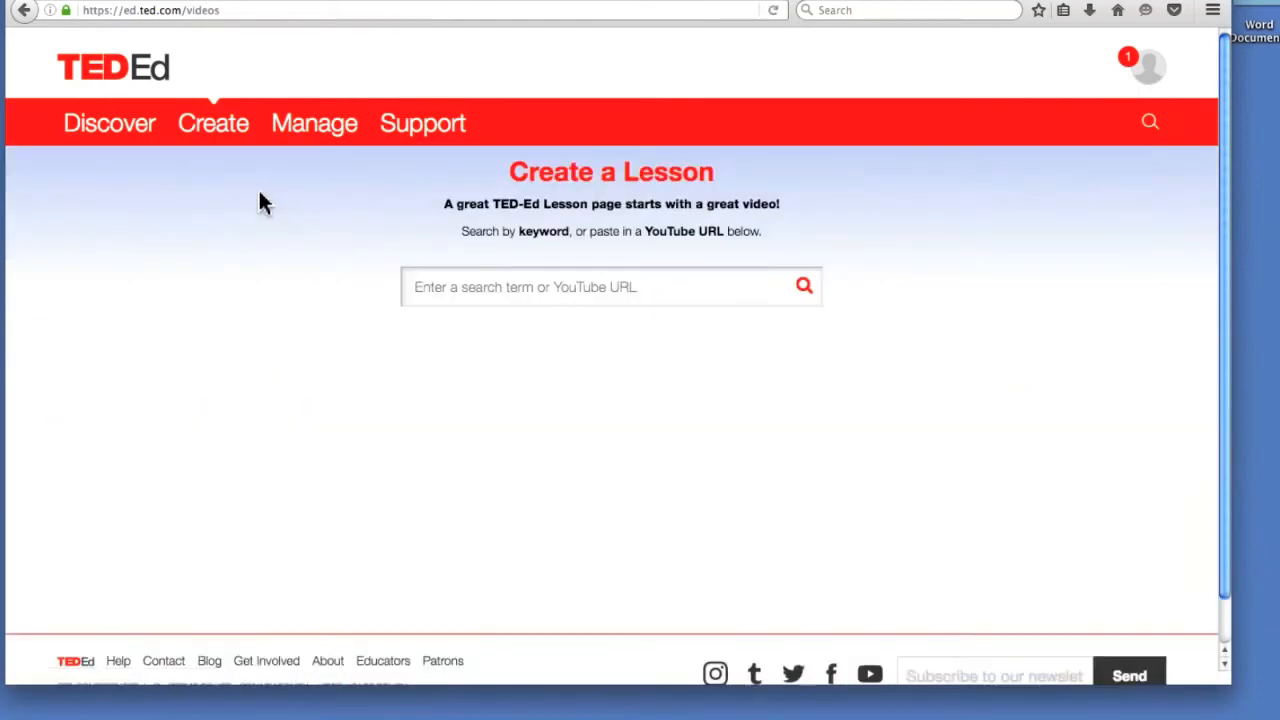
pyautogui.click(430, 288)
pyautogui.write('am')
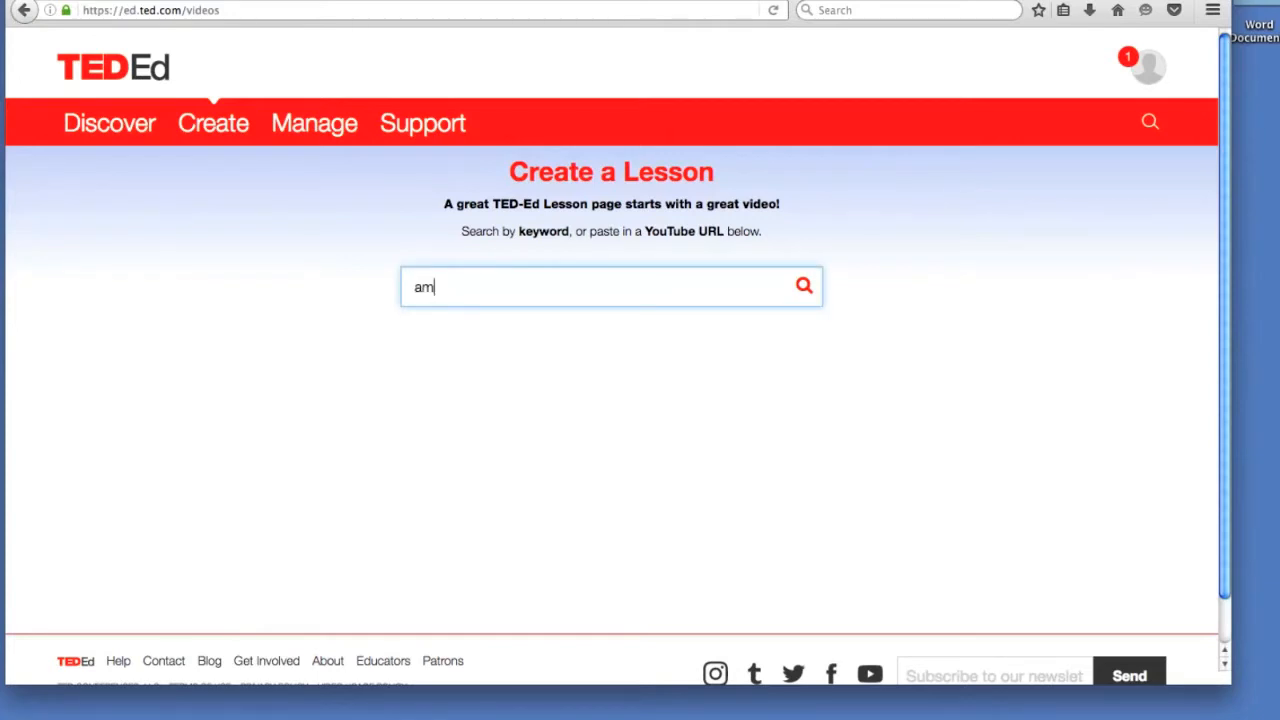
pyautogui.press('BackSpace')
pyautogui.press('BackSpace')
pyautogui.write('Math')
pyautogui.press('Return')
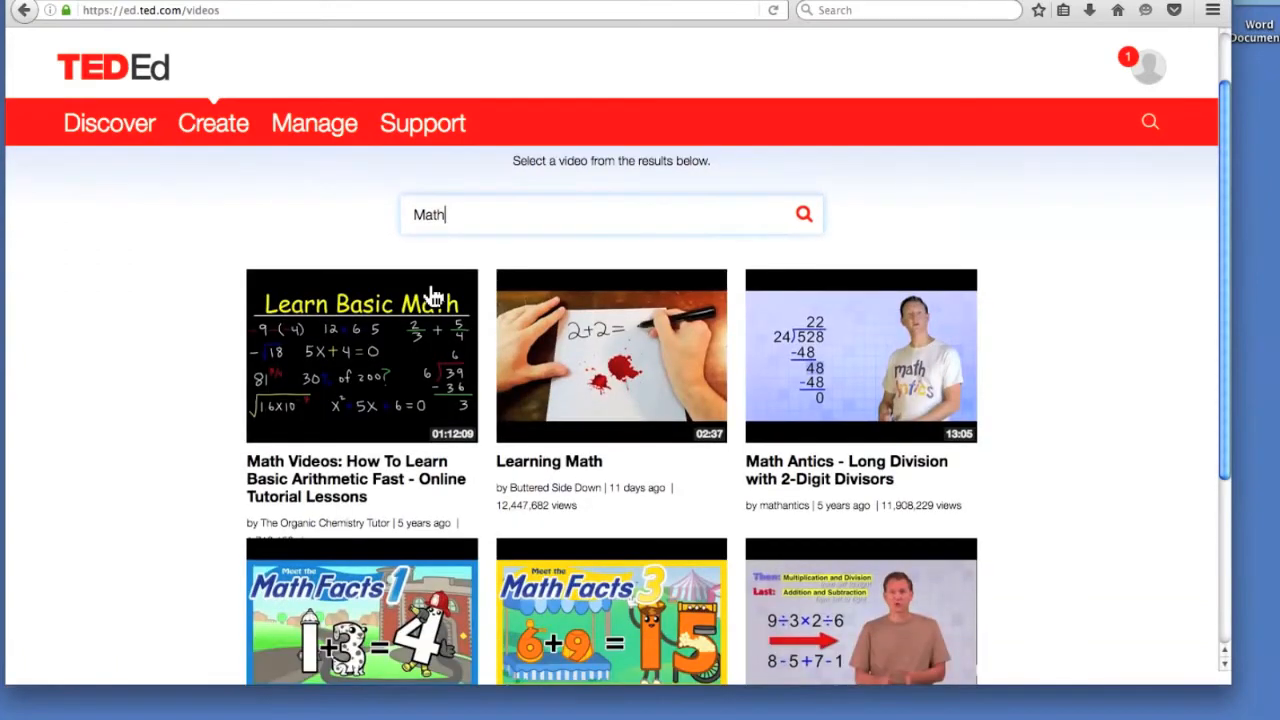
# Preview the Learn Basic Math arithmetic video from the Math results.
pyautogui.scroll(-3, 534, 304)
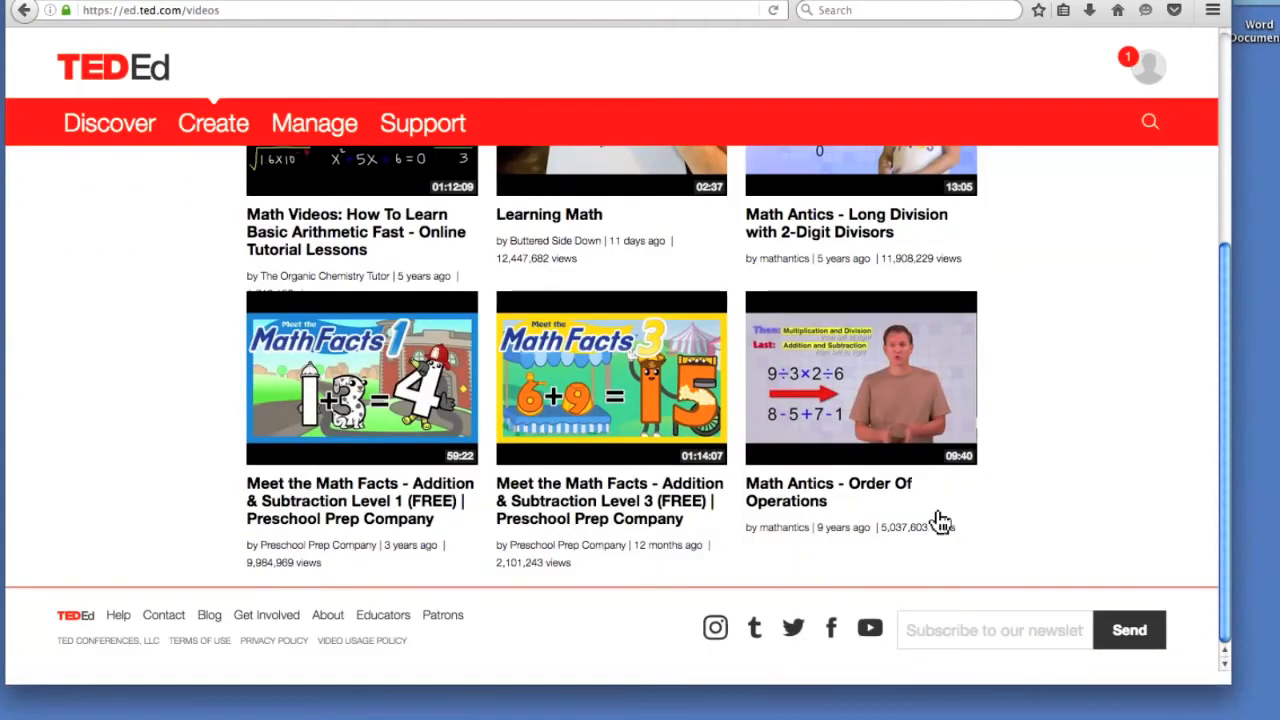
pyautogui.scroll(1, 418, 417)
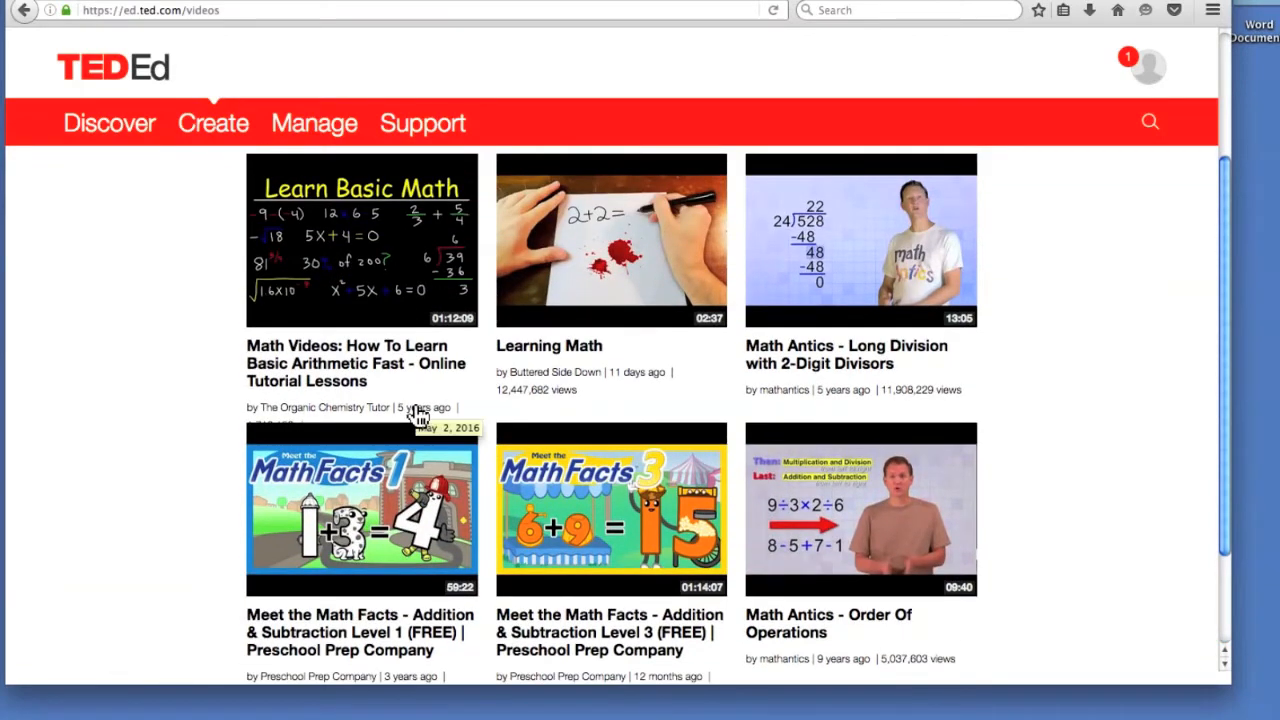
pyautogui.scroll(-1, 418, 417)
pyautogui.scroll(4, 430, 395)
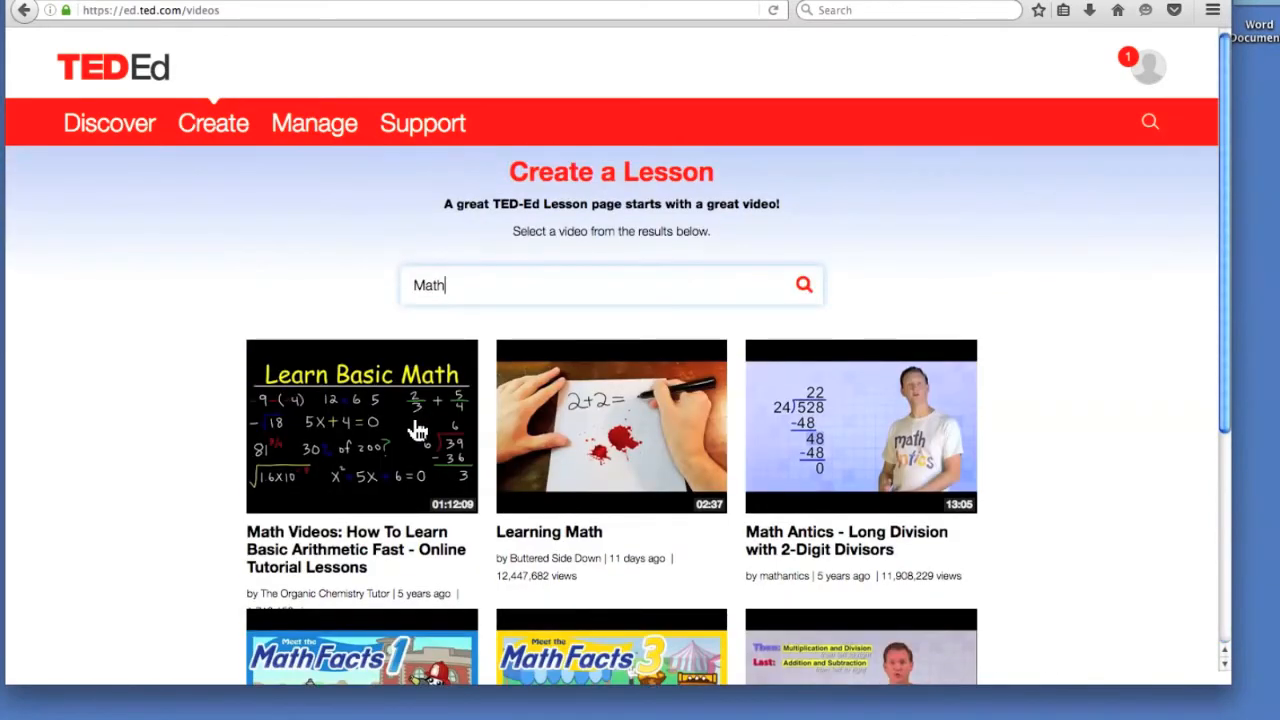
pyautogui.click(417, 428)
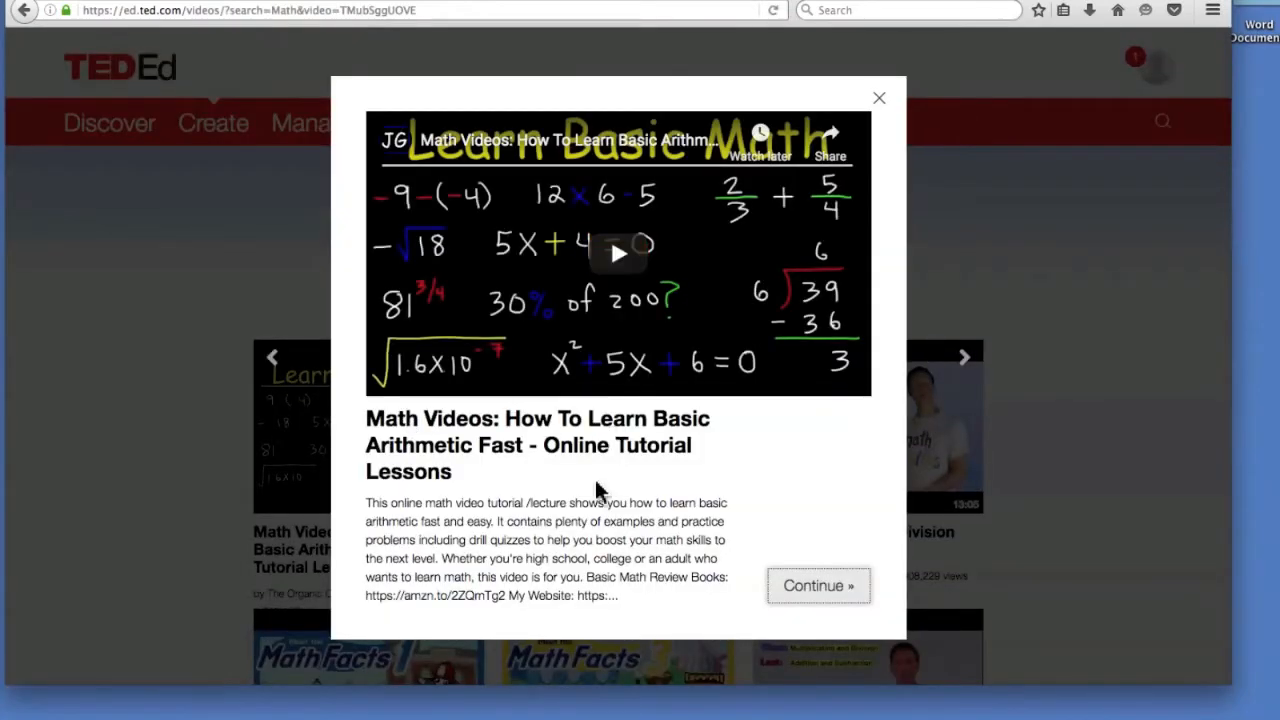
# Continue from the preview to build a lesson on 'How To Learn Basic Arithmetic Fast'.
pyautogui.click(818, 587)
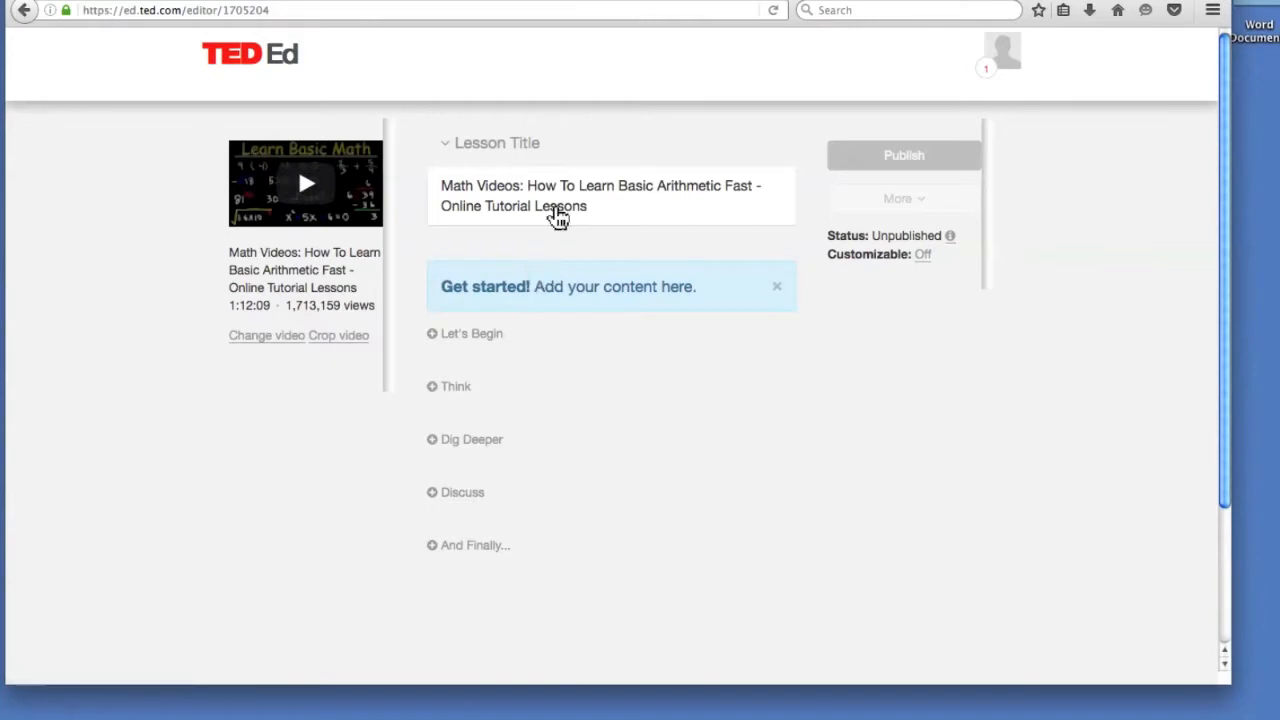
# Begin the Let's Begin introduction with 'This Lesson is about Math concepts and principles.'.
pyautogui.click(472, 336)
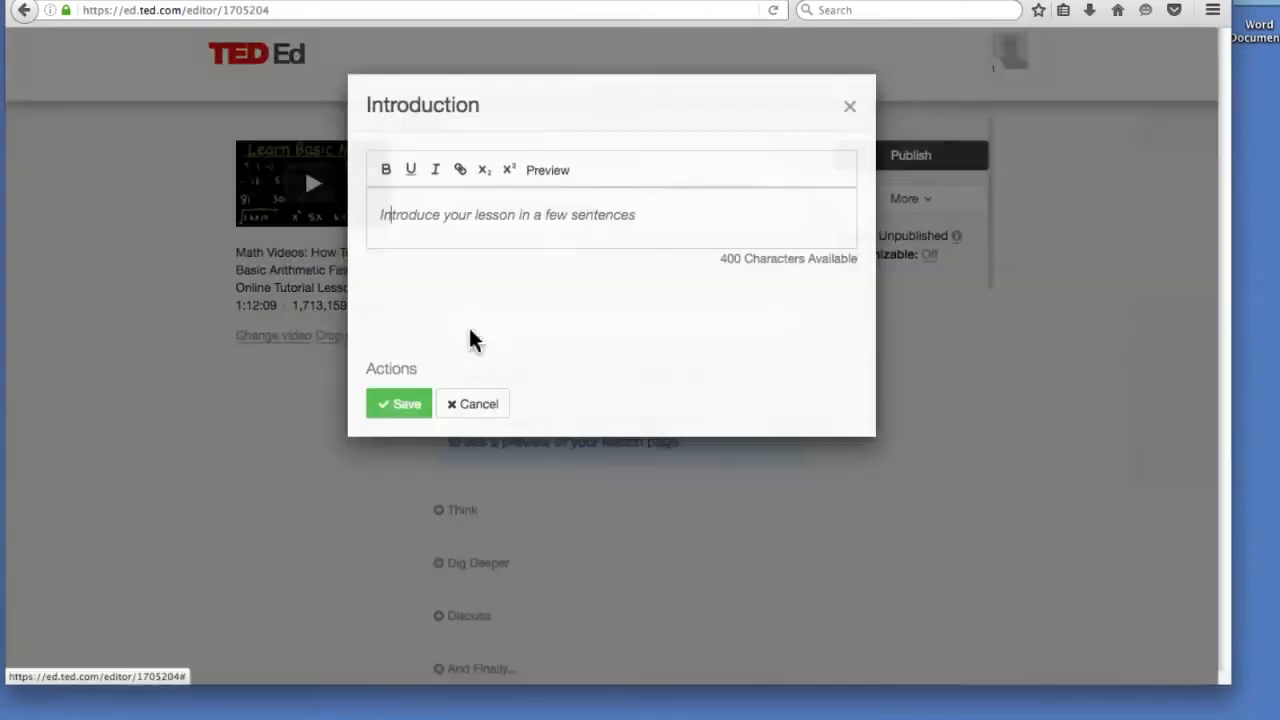
pyautogui.click(665, 215)
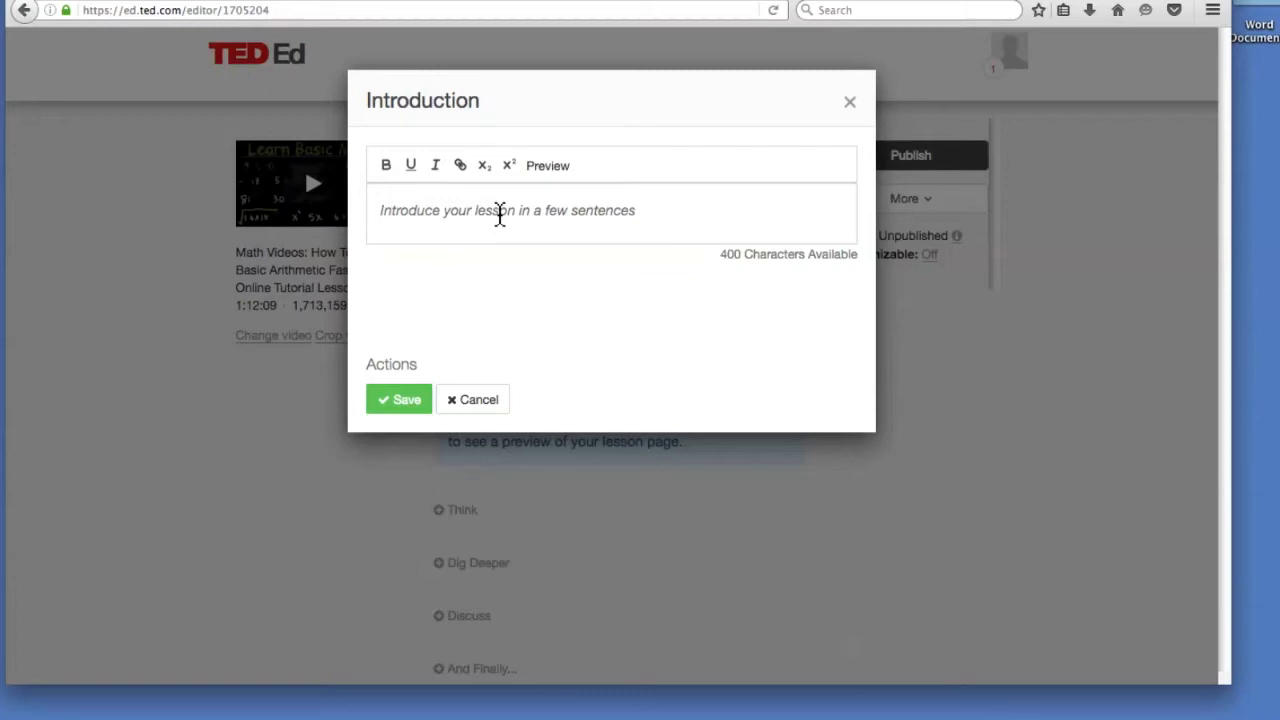
pyautogui.write('This Lesson is about Math concep')
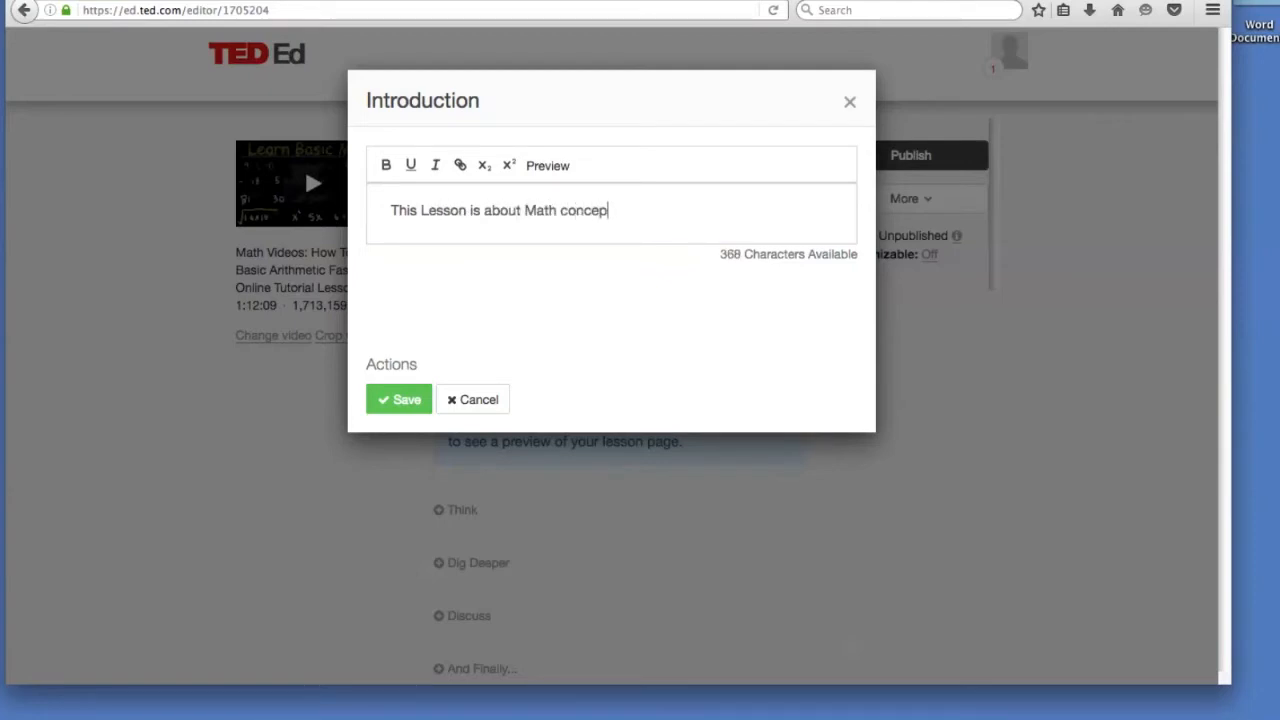
pyautogui.write('ts and principles.')
# Add 'Students will learn: How to Add, Subtract, Multiply, Divide' and save the introduction.
pyautogui.press('Return')
pyautogui.write('Student')
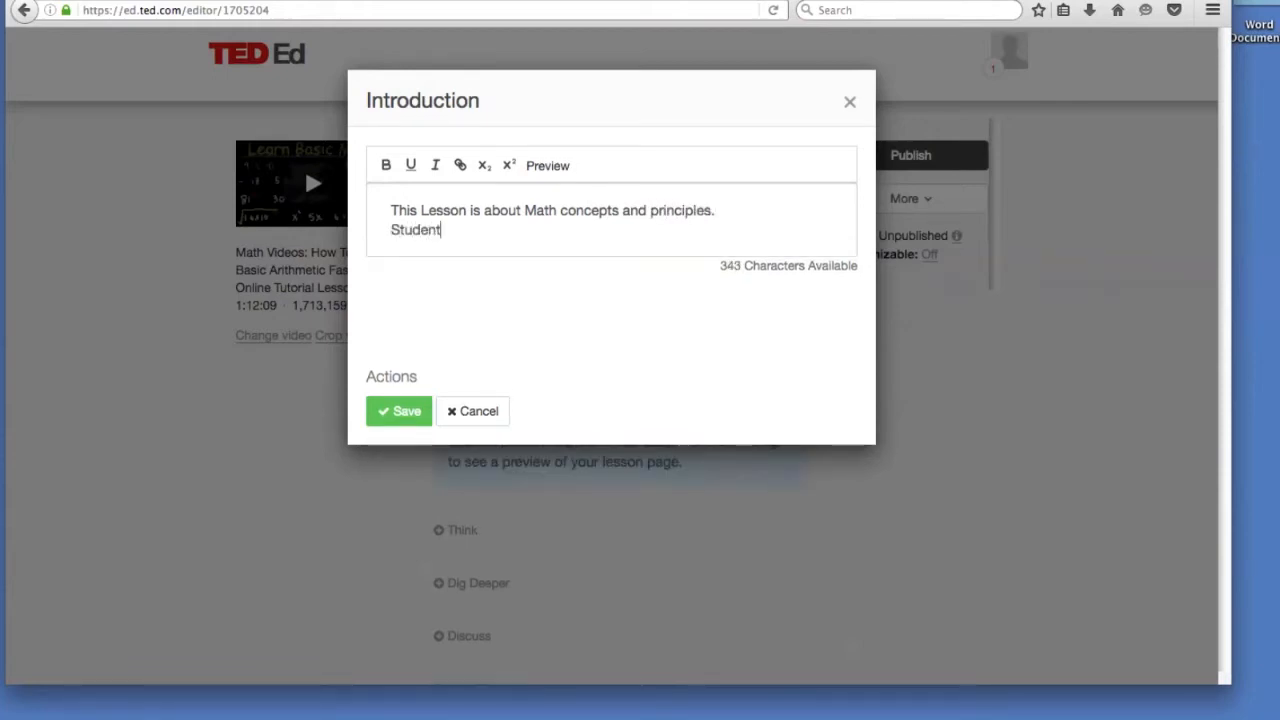
pyautogui.write('s will learn')
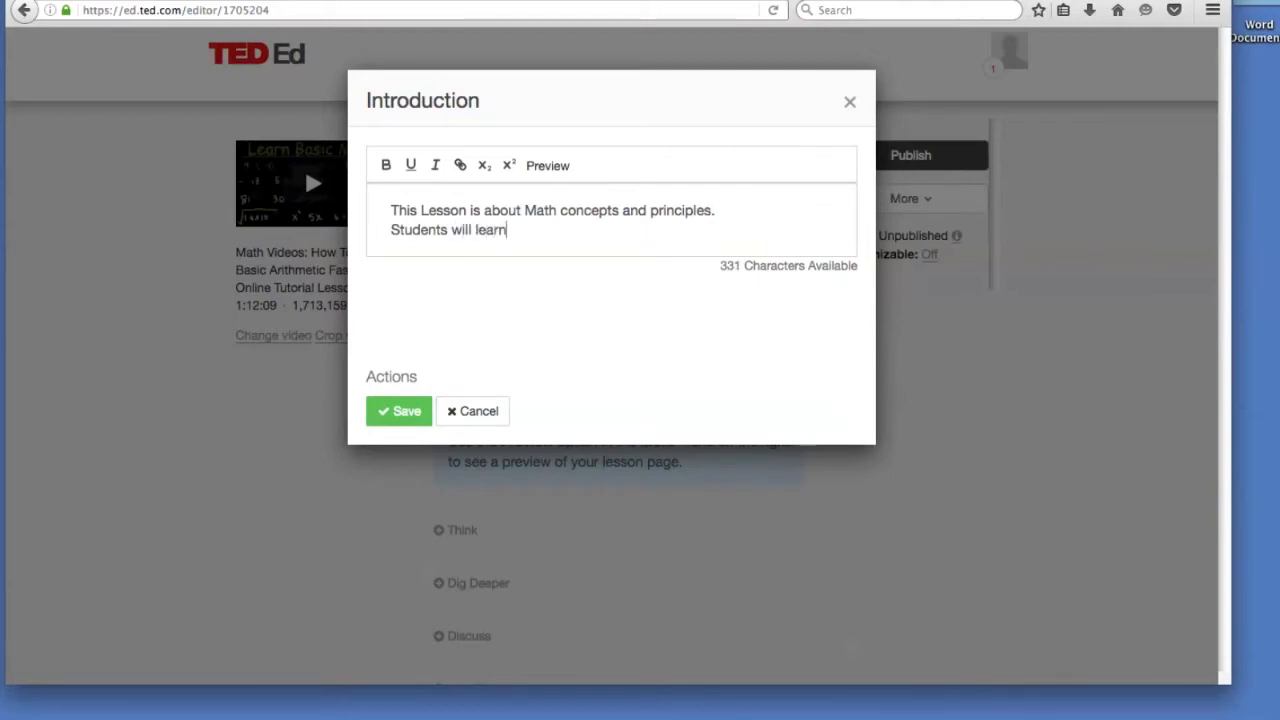
pyautogui.write(':')
pyautogui.press('Return')
pyautogui.press('Return')
pyautogui.write('How to ')
pyautogui.write('A')
pyautogui.press('BackSpace')
pyautogui.write('to Add')
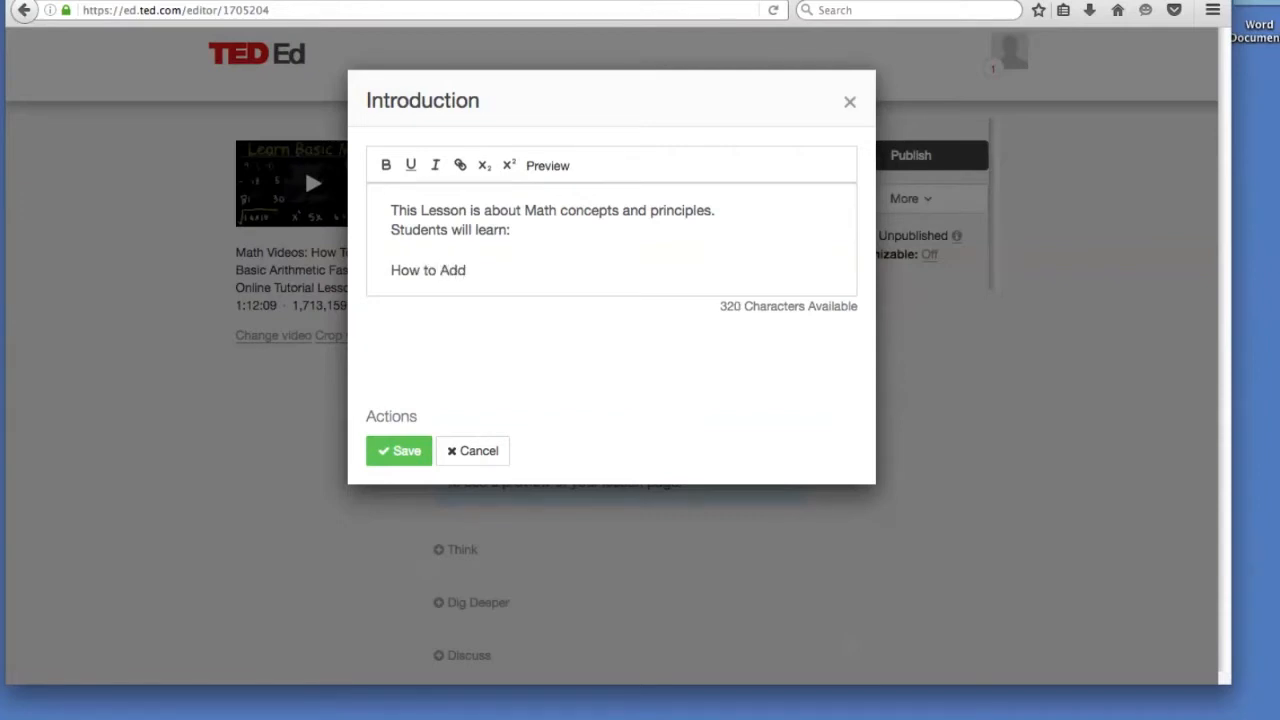
pyautogui.write(', Subtract, Mult')
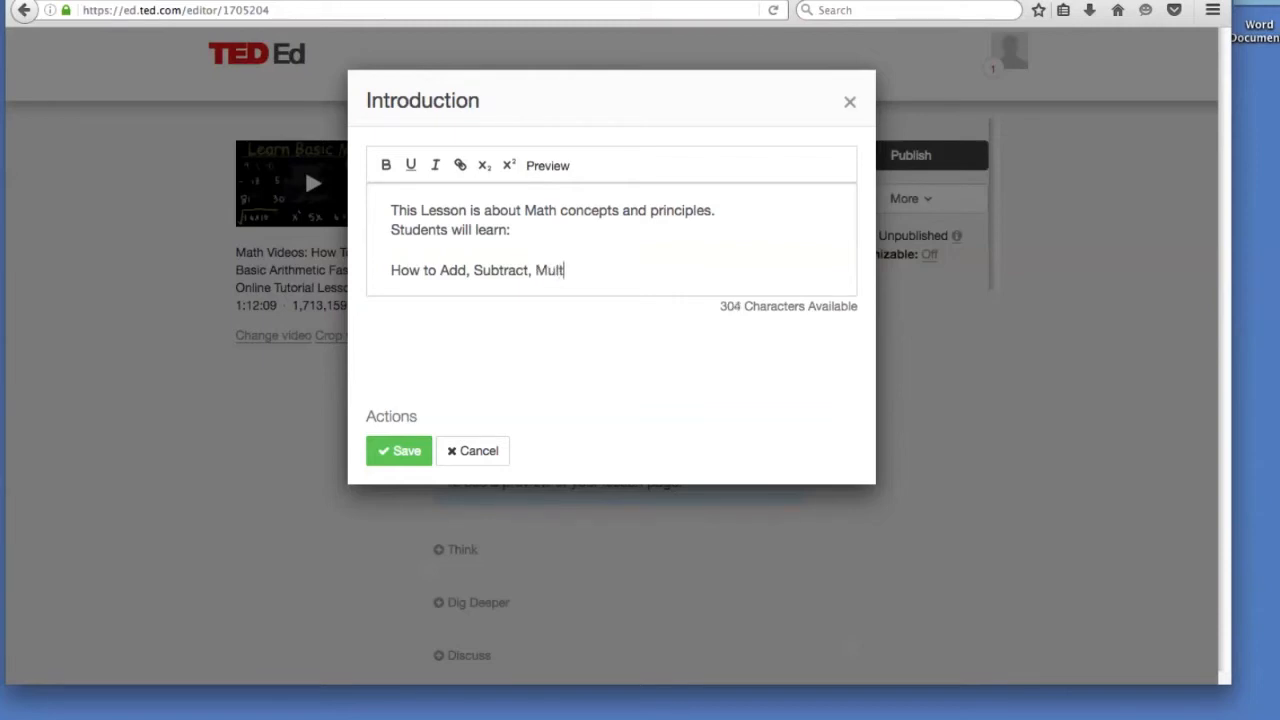
pyautogui.write('iply, Divide')
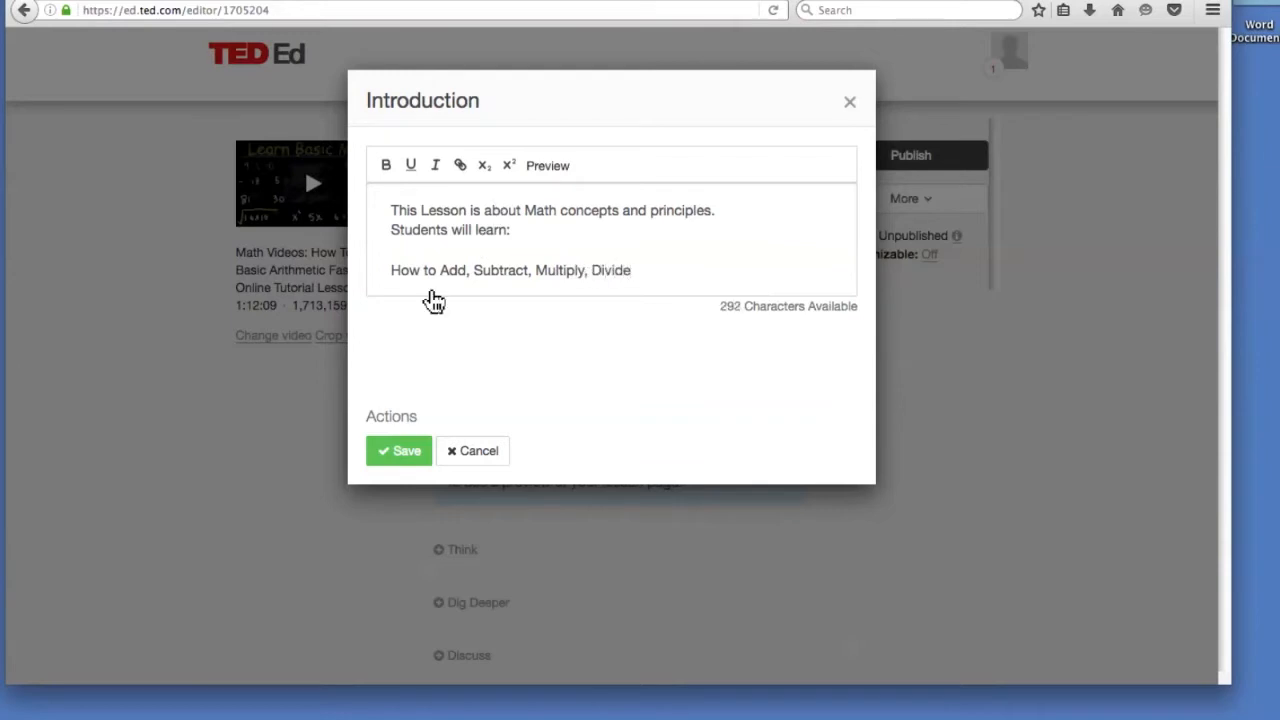
pyautogui.click(404, 451)
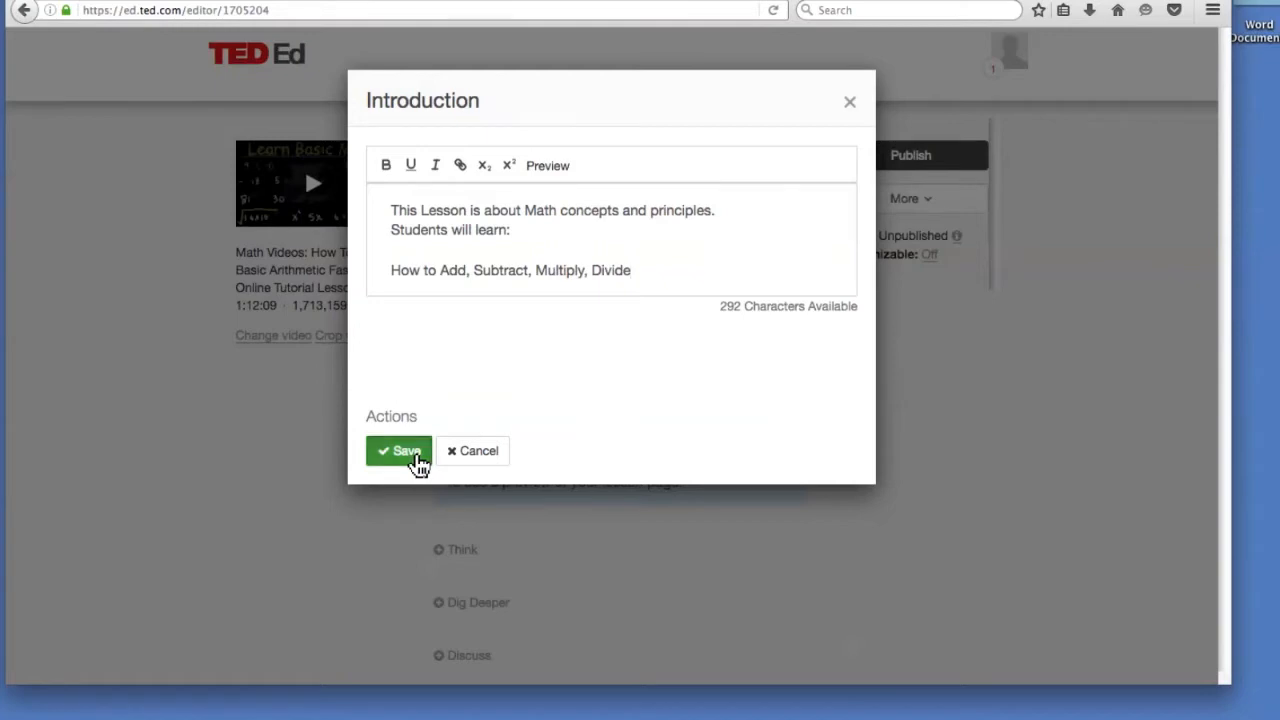
pyautogui.scroll(-3, 428, 372)
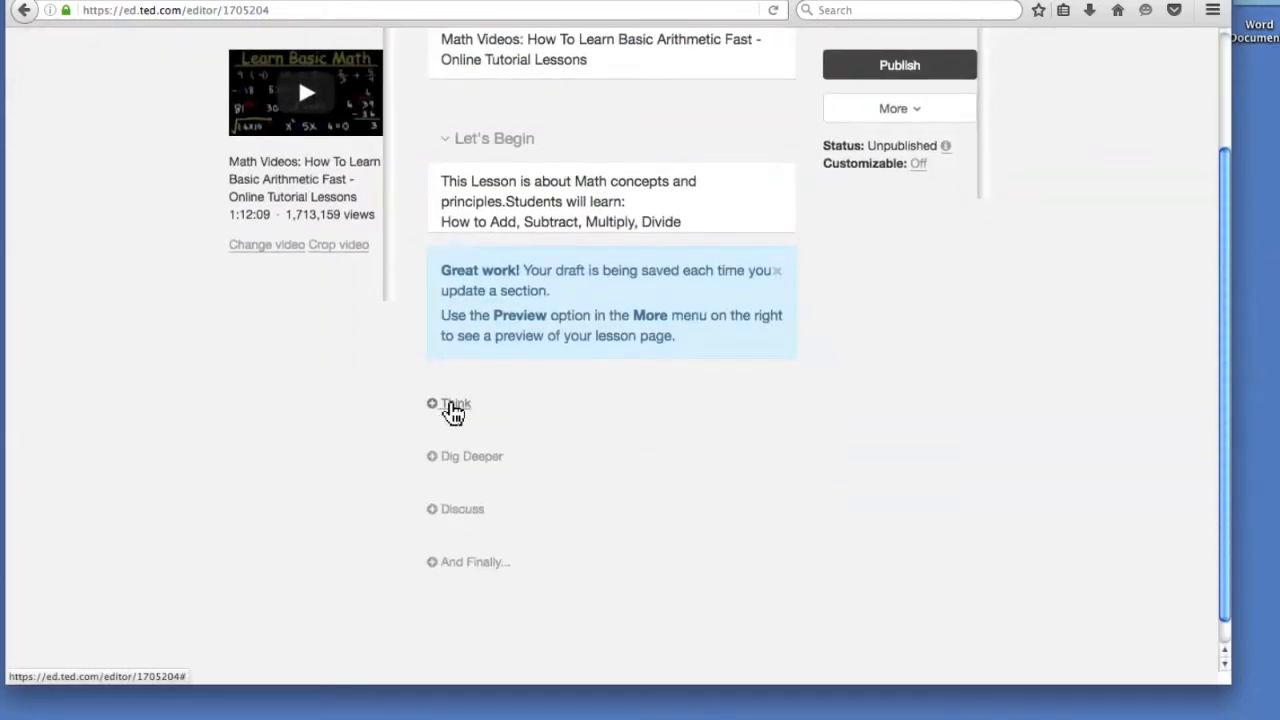
# Add a new Multiple Choice Question to the lesson's Think section.
pyautogui.click(453, 410)
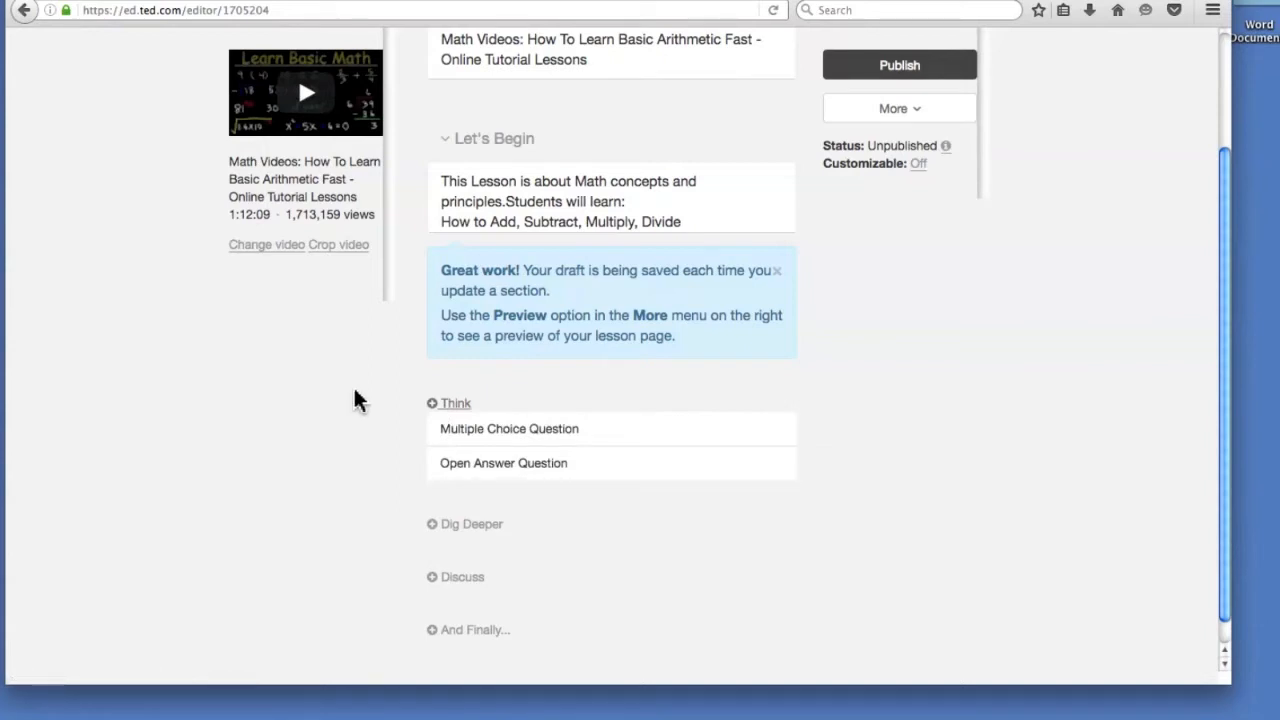
pyautogui.scroll(-1, 360, 400)
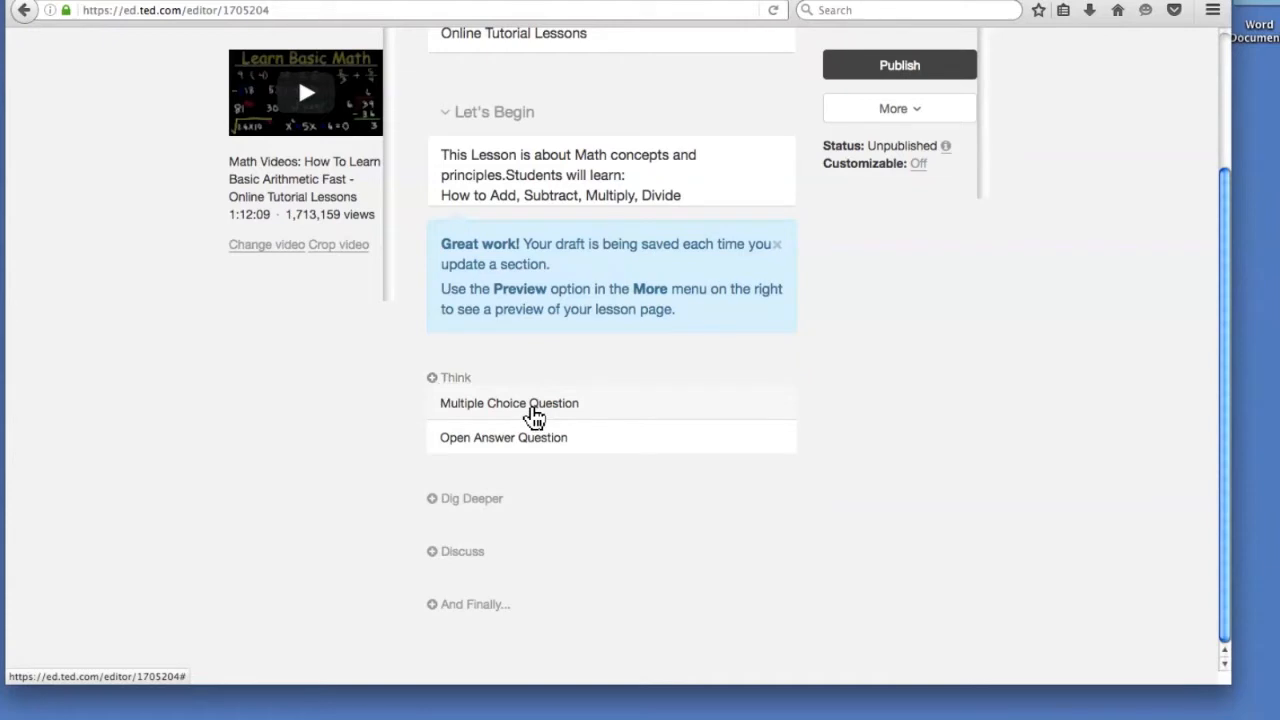
pyautogui.click(533, 408)
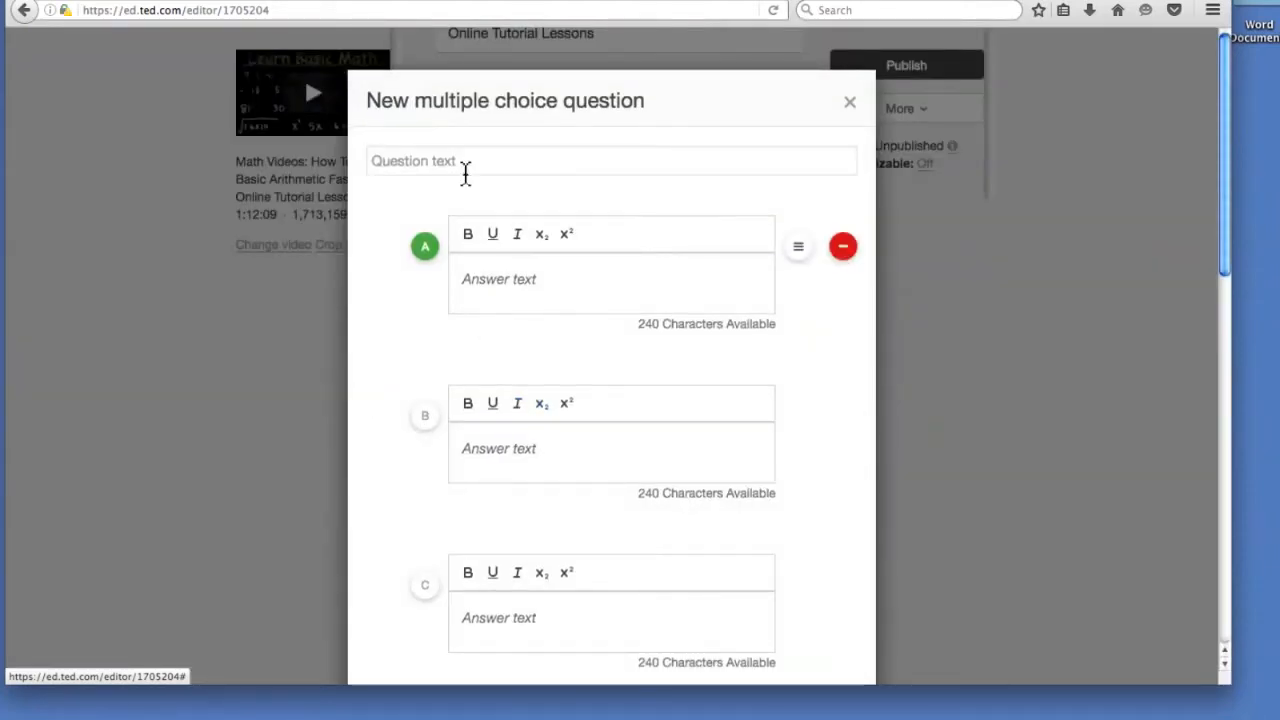
# Enter the question 'What is a division table?'.
pyautogui.click(457, 166)
pyautogui.write('What is a di')
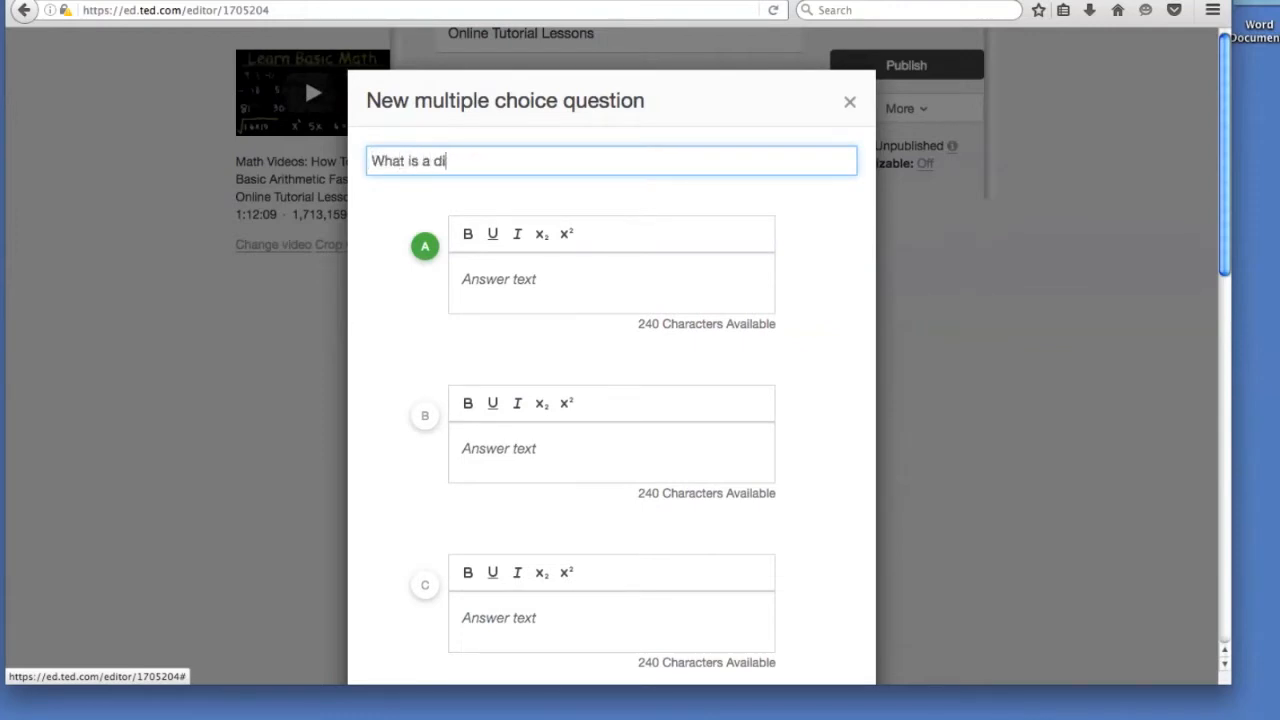
pyautogui.write('v')
pyautogui.write('id')
pyautogui.press('BackSpace')
pyautogui.press('BackSpace')
pyautogui.write('ision table?')
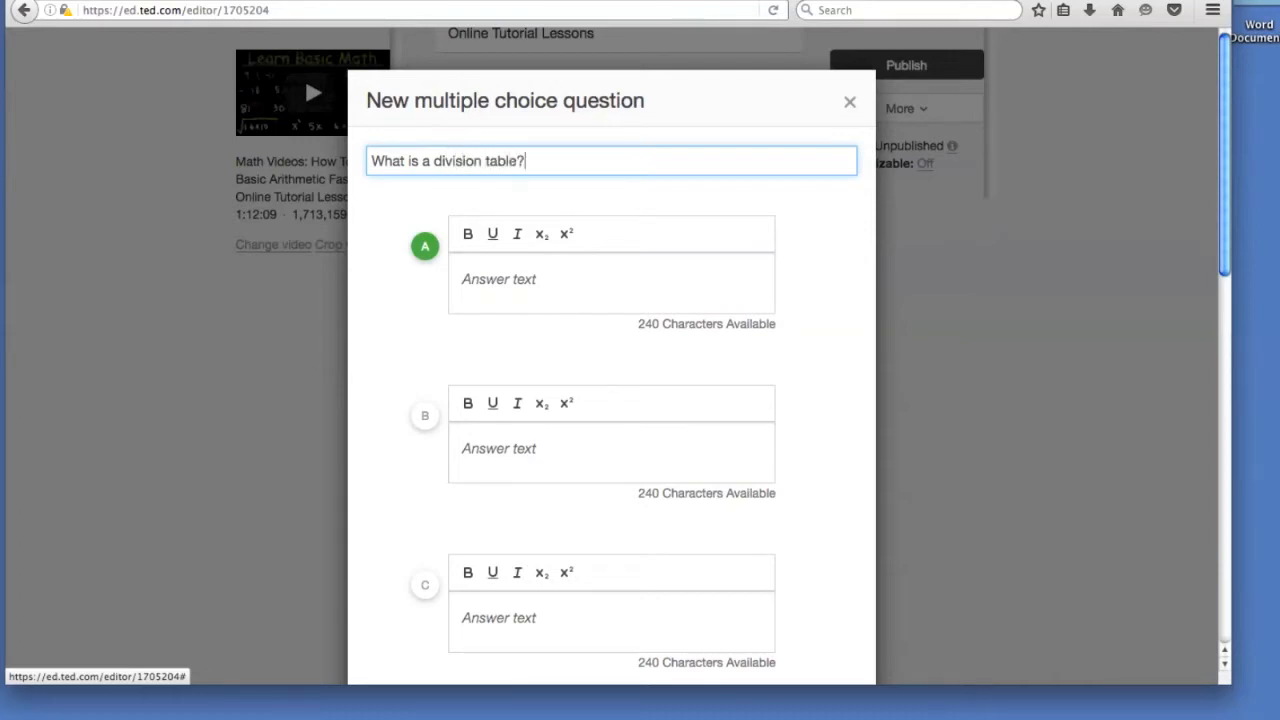
# Mark answer A as the correct answer.
pyautogui.click(558, 286)
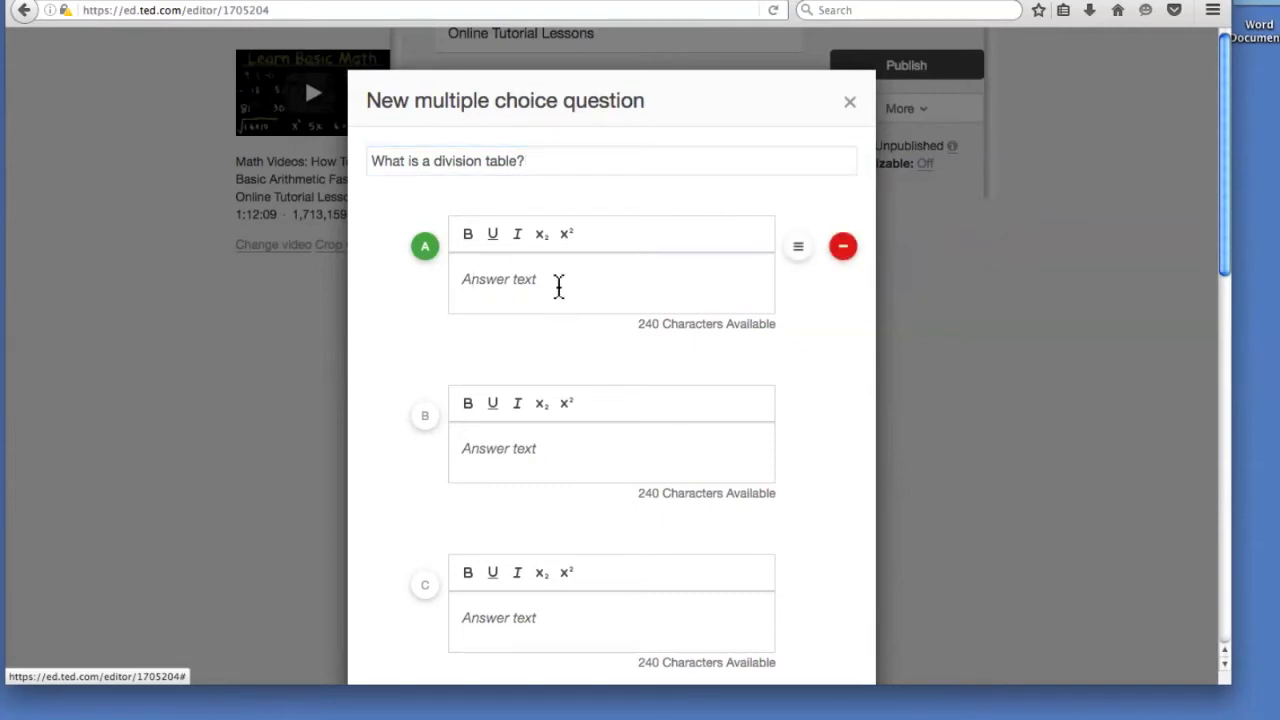
pyautogui.click(425, 248)
pyautogui.click(424, 418)
pyautogui.click(426, 585)
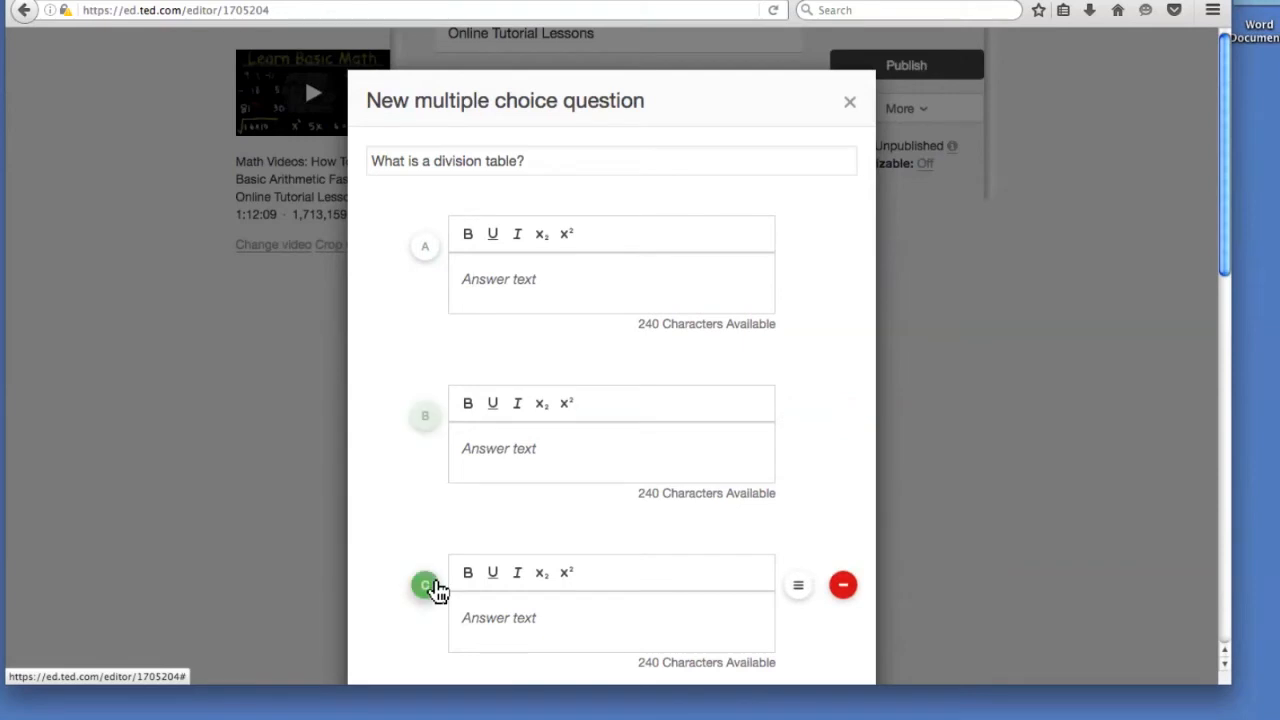
pyautogui.scroll(-10, 455, 365)
pyautogui.scroll(10, 450, 370)
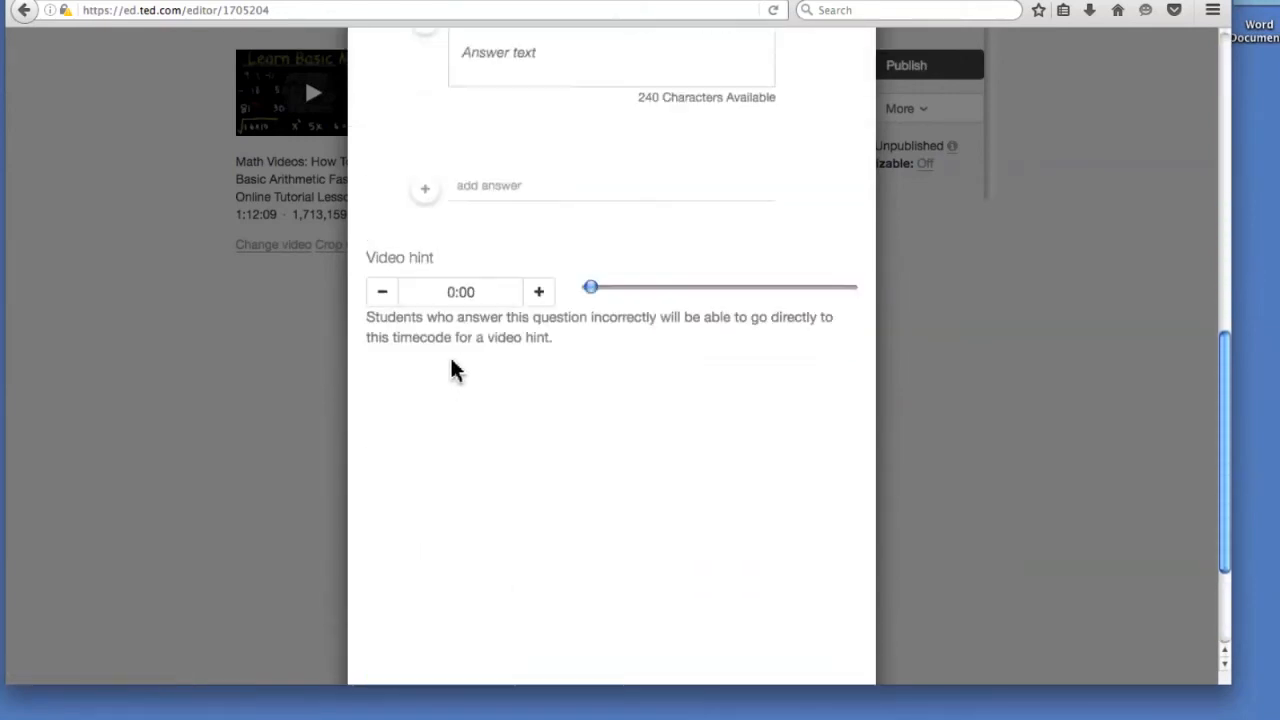
pyautogui.click(426, 250)
# Delete answer choice D, leaving answers A to C.
pyautogui.scroll(-5, 405, 392)
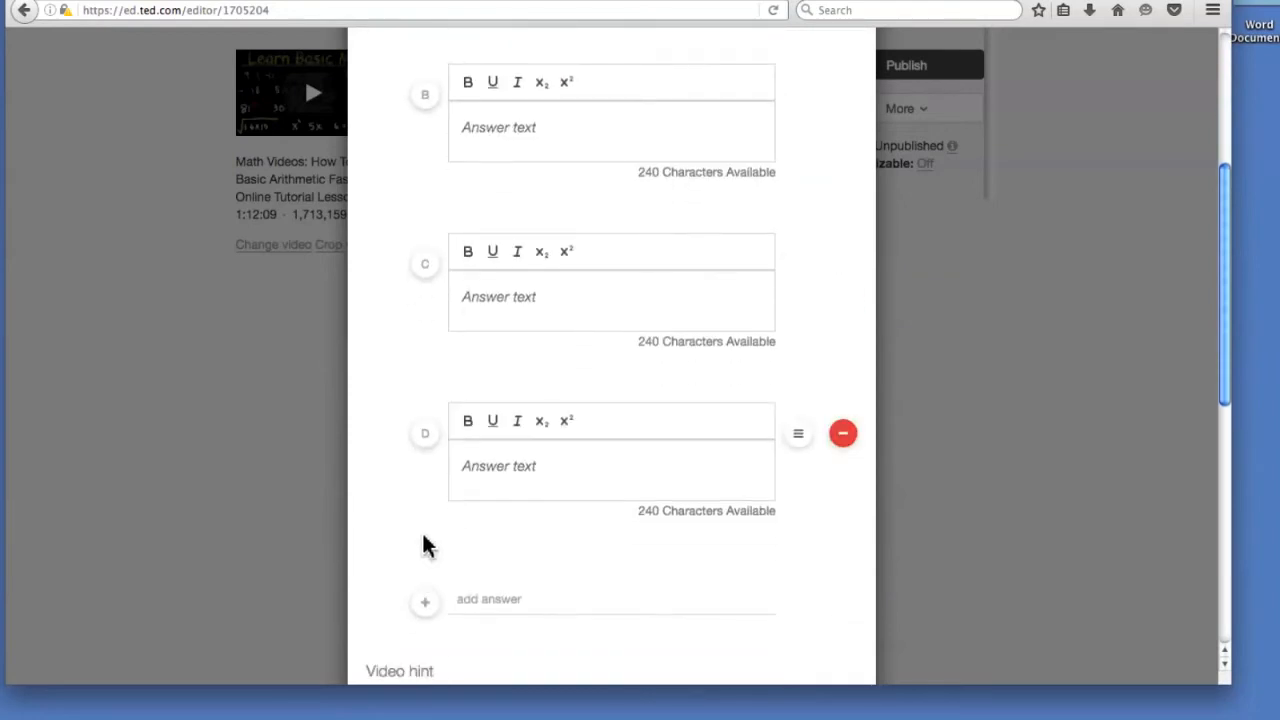
pyautogui.scroll(-1, 620, 480)
pyautogui.click(845, 415)
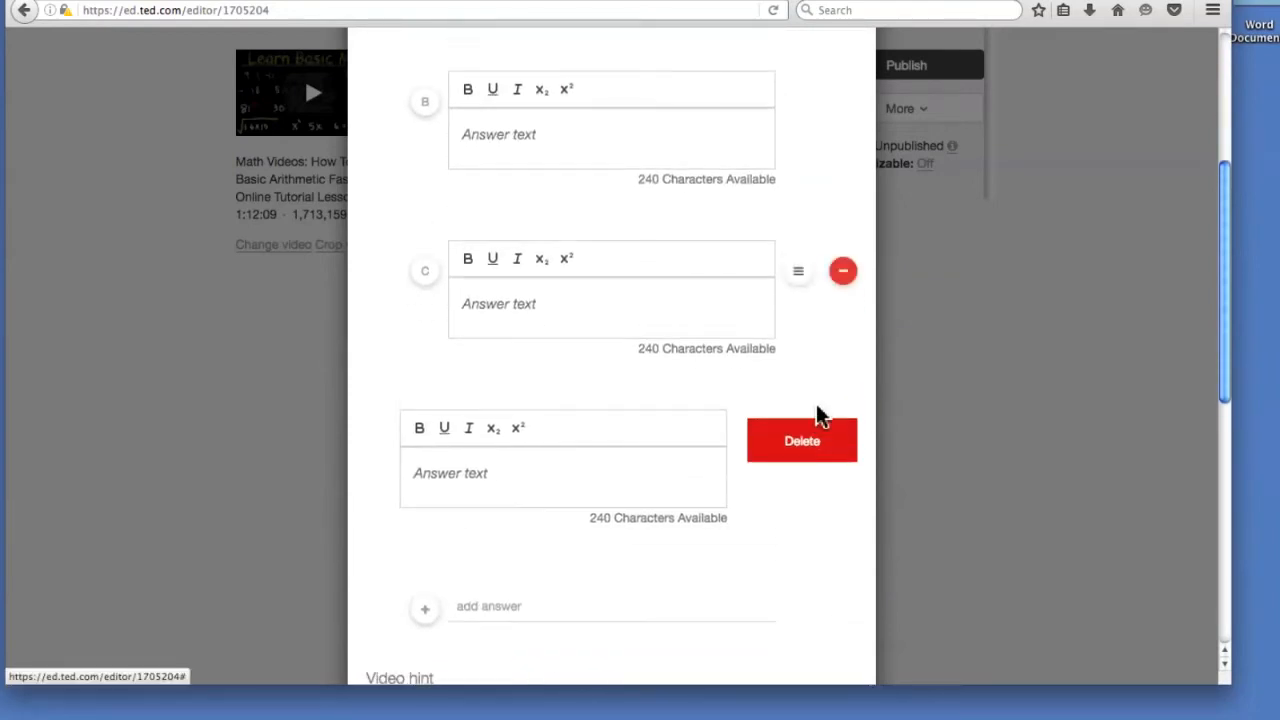
pyautogui.click(820, 437)
pyautogui.scroll(5, 800, 420)
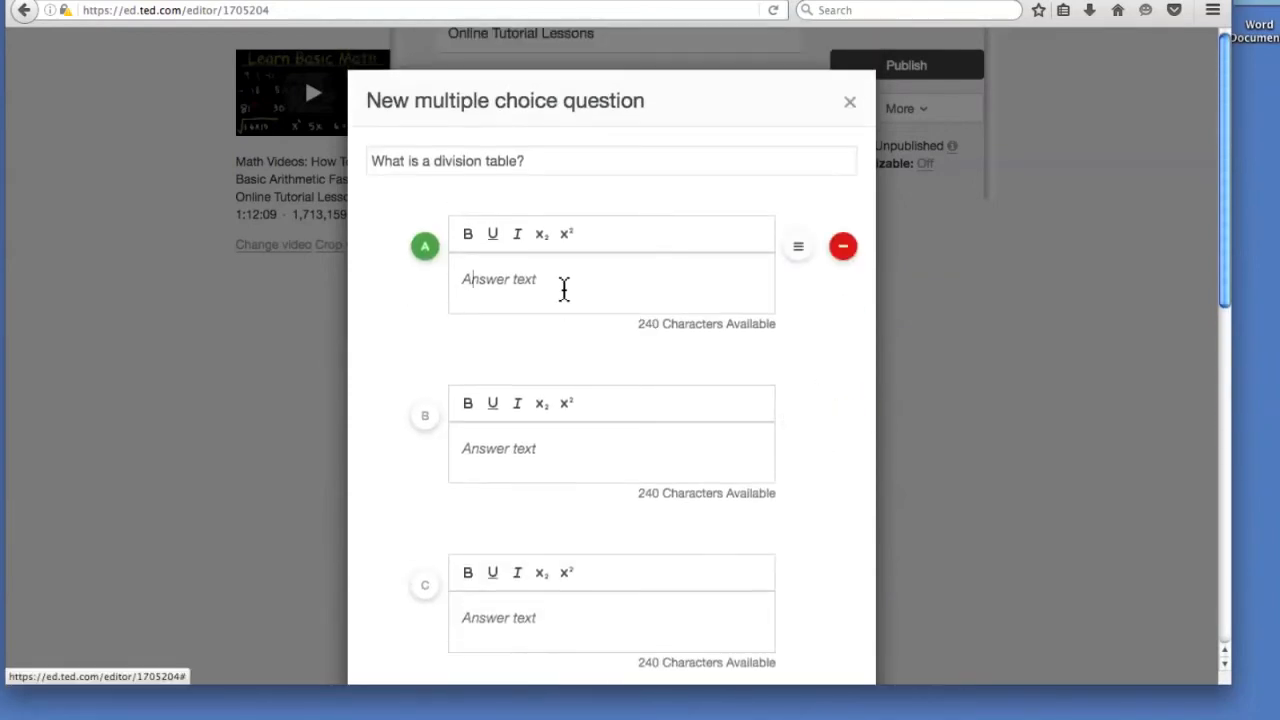
# Fill answers A–C: 'Table of Contents', 'Table of Numbers', 'Long division outcomes'.
pyautogui.write('TR')
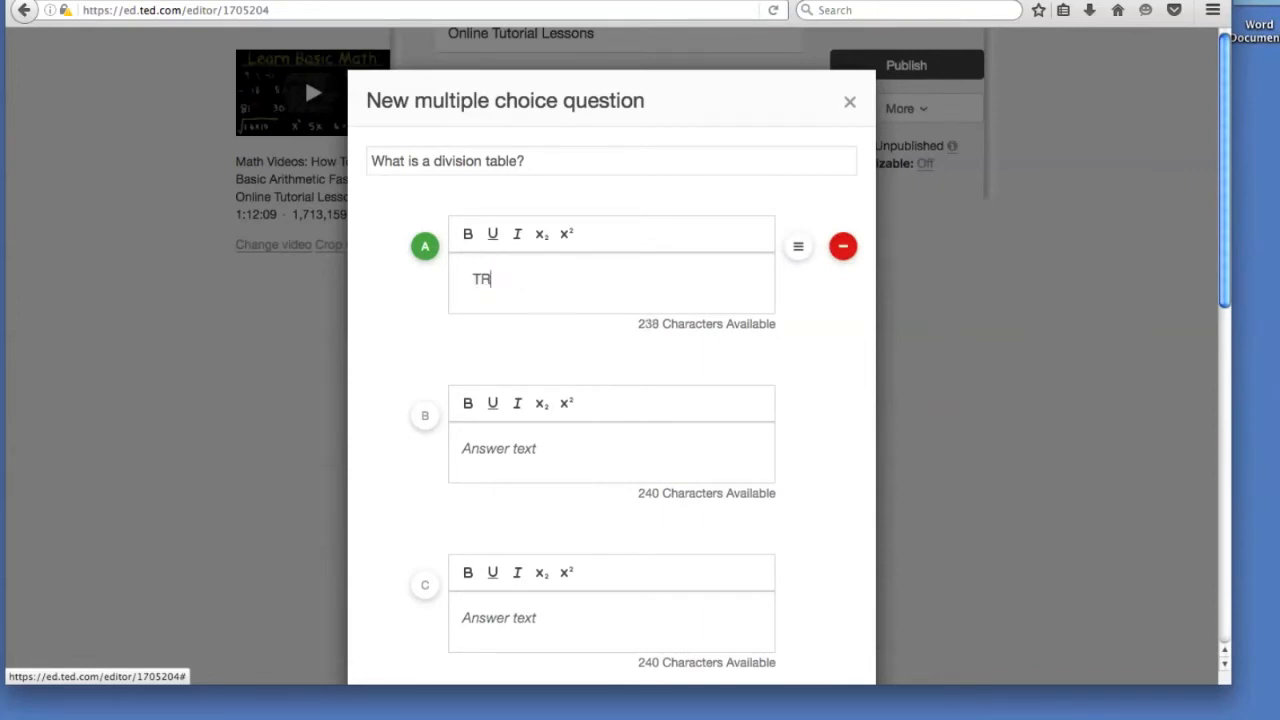
pyautogui.write('able of Contents')
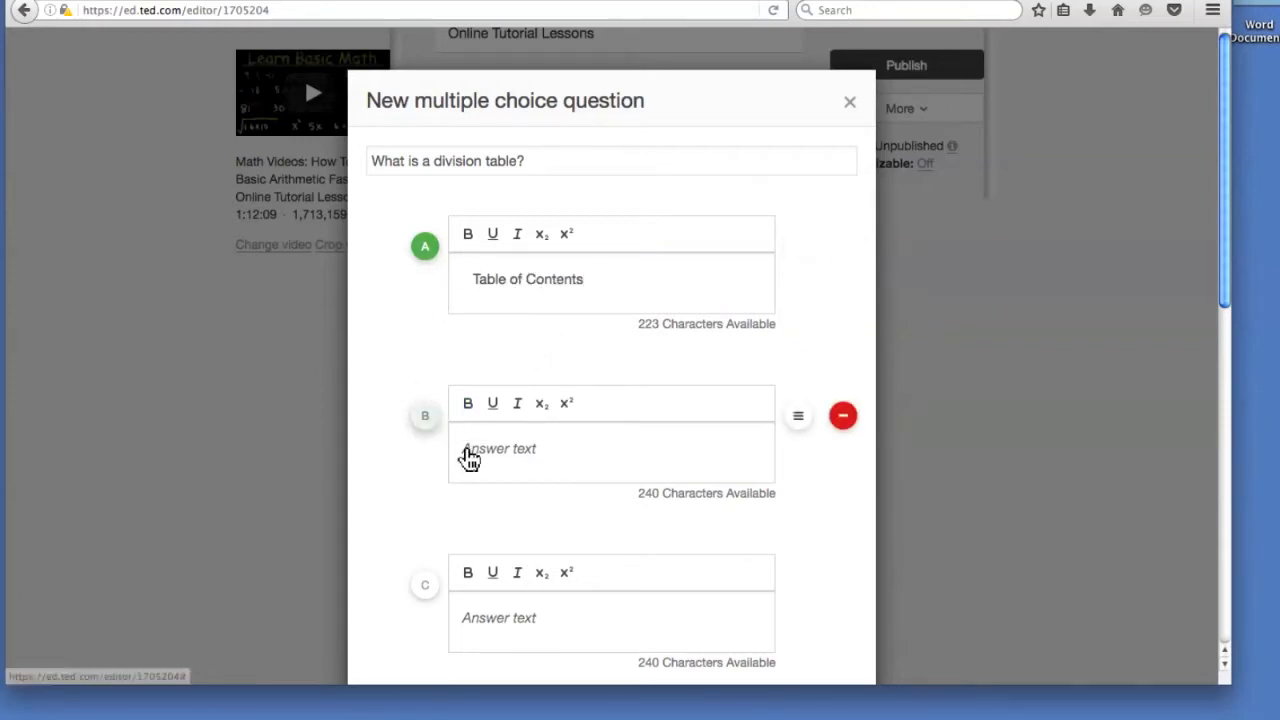
pyautogui.click(525, 452)
pyautogui.write('Table o')
pyautogui.press('BackSpace')
pyautogui.press('BackSpace')
pyautogui.press('BackSpace')
pyautogui.write('e of Numbers')
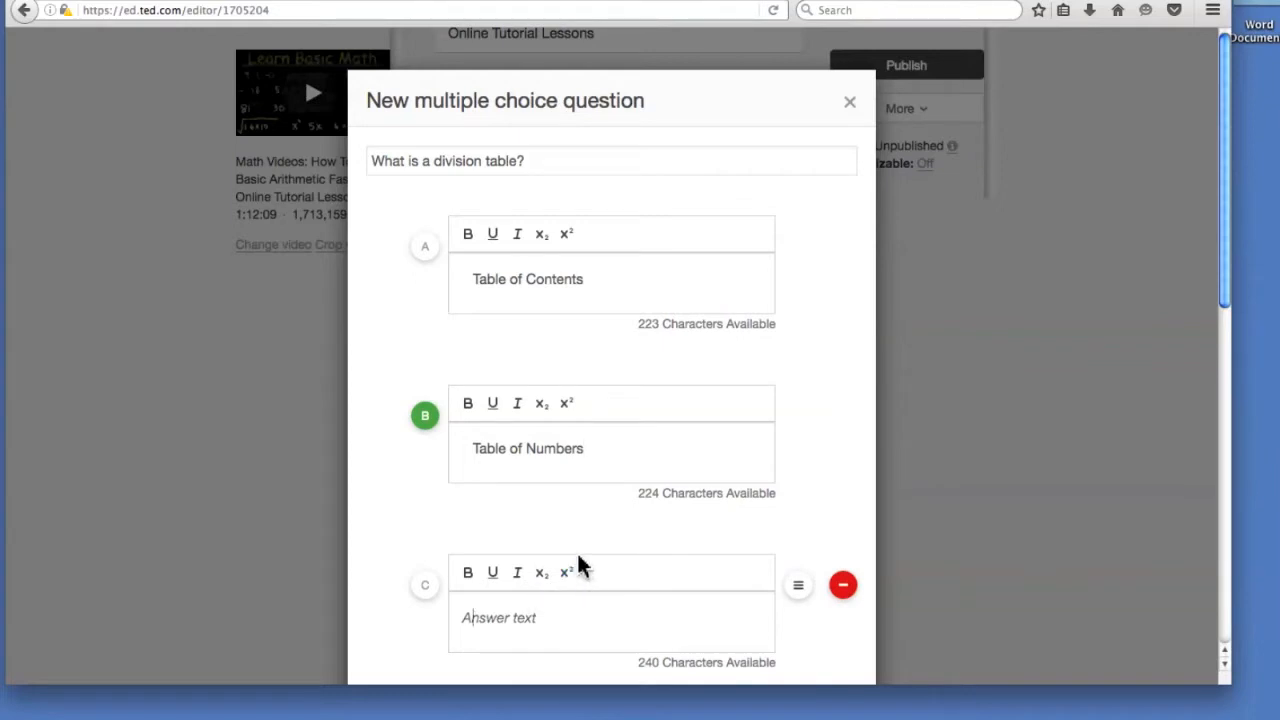
pyautogui.write('Long divi')
pyautogui.press('BackSpace')
pyautogui.press('BackSpace')
pyautogui.press('BackSpace')
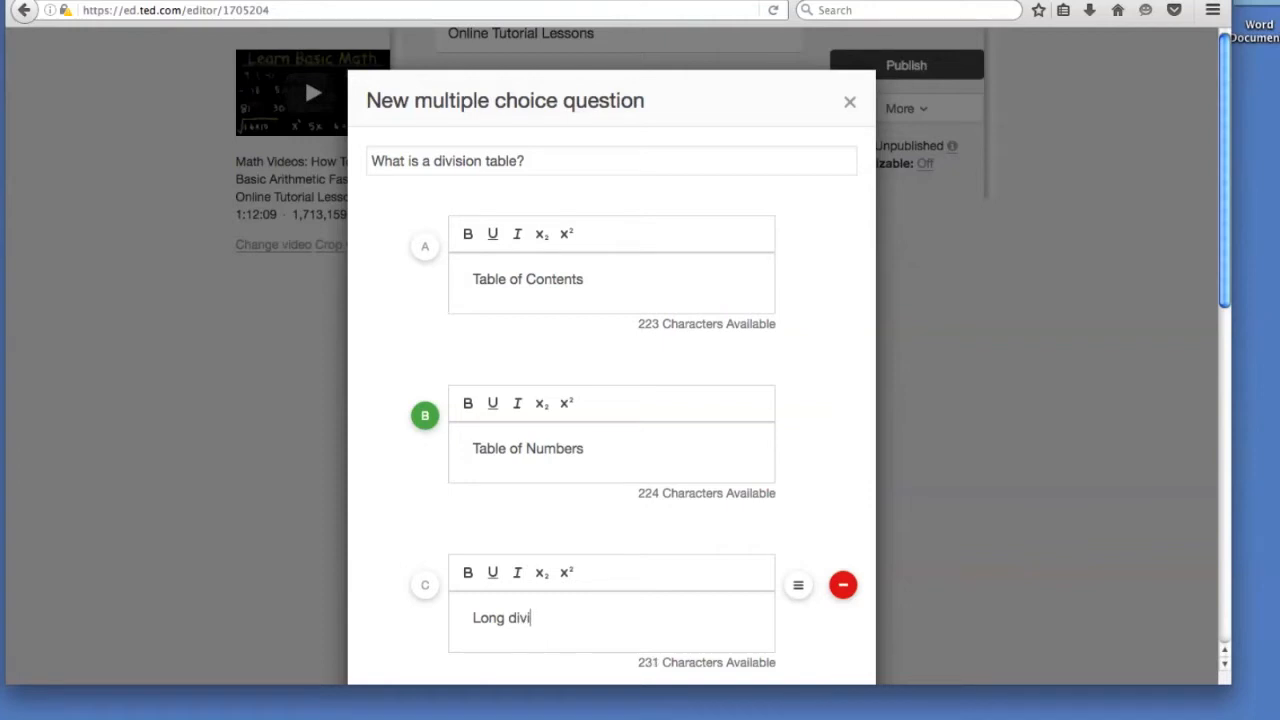
pyautogui.write('sion outcomes')
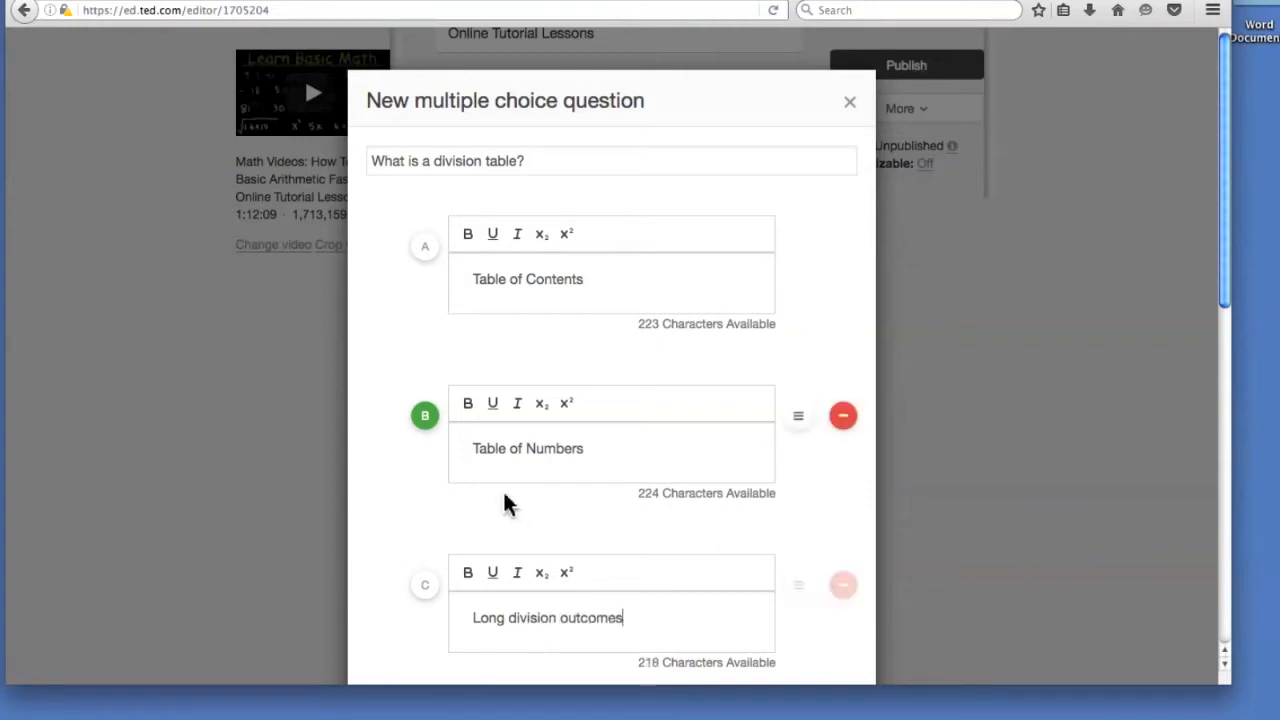
# Adjust the video hint timecode and save the division table question.
pyautogui.scroll(-10, 428, 398)
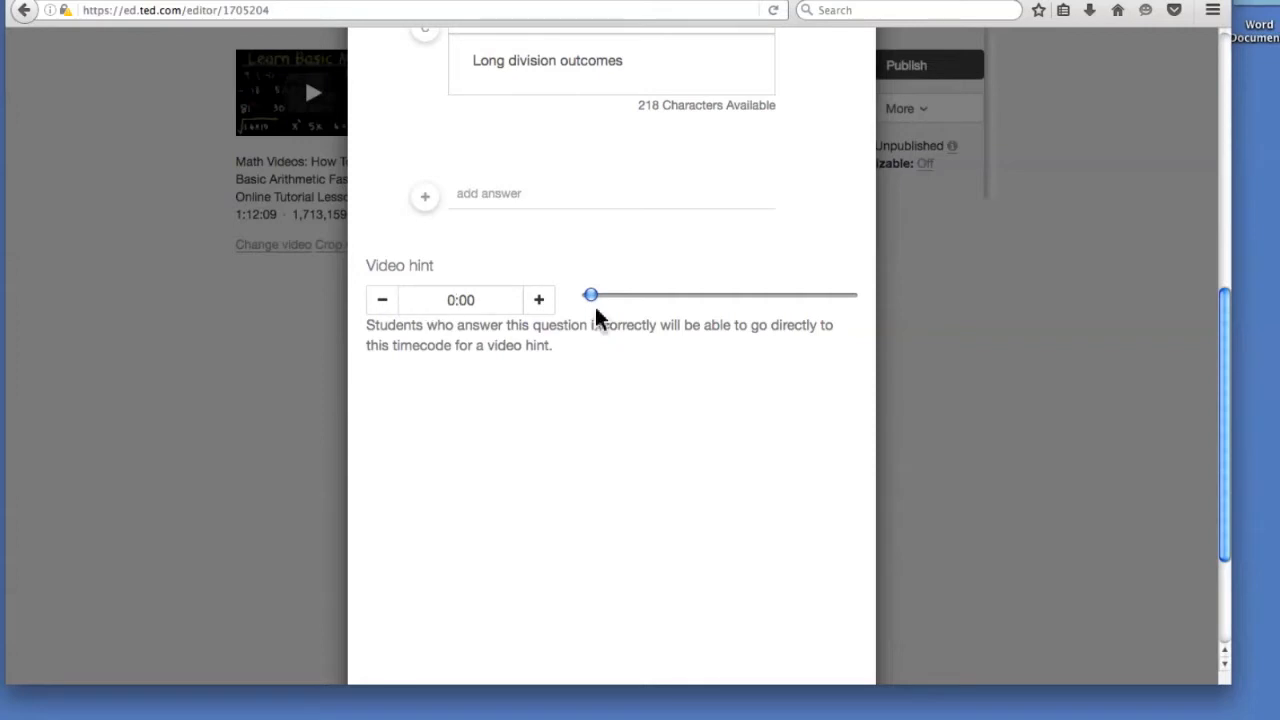
pyautogui.moveTo(594, 297)
pyautogui.mouseDown()
pyautogui.moveTo(627, 298)
pyautogui.moveTo(577, 303)
pyautogui.mouseUp()
pyautogui.scroll(-3, 612, 360)
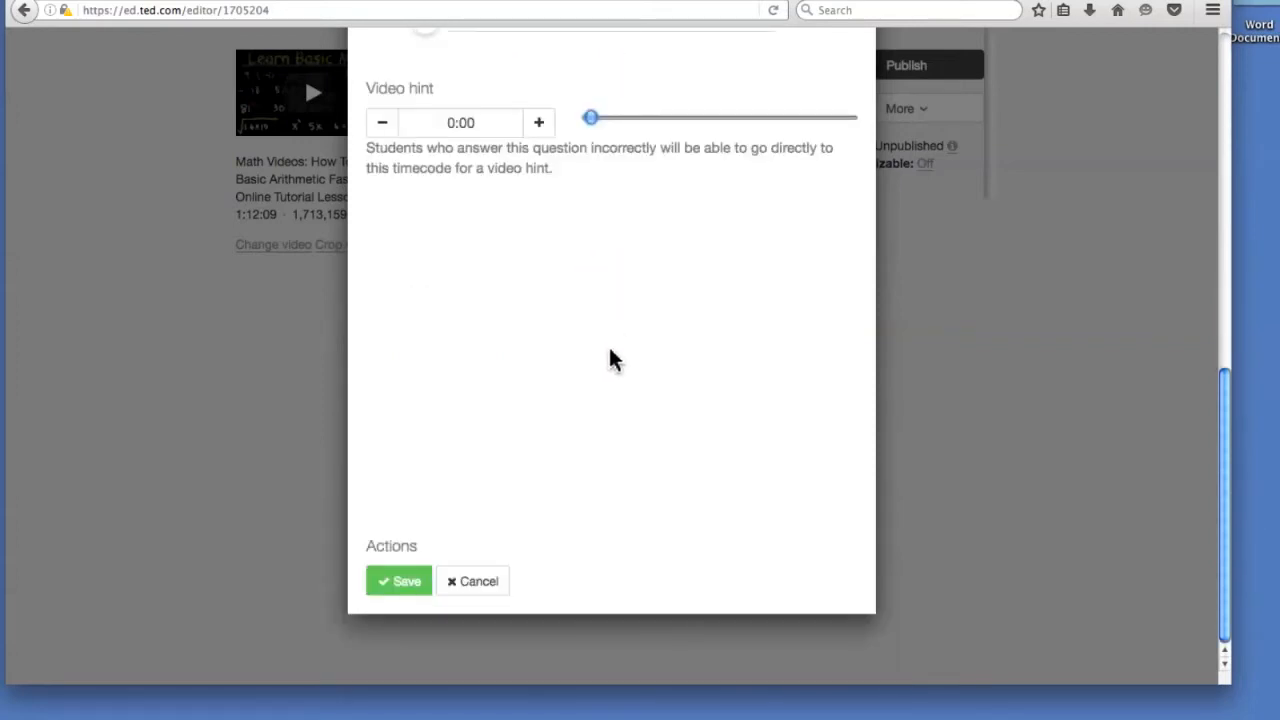
pyautogui.click(403, 594)
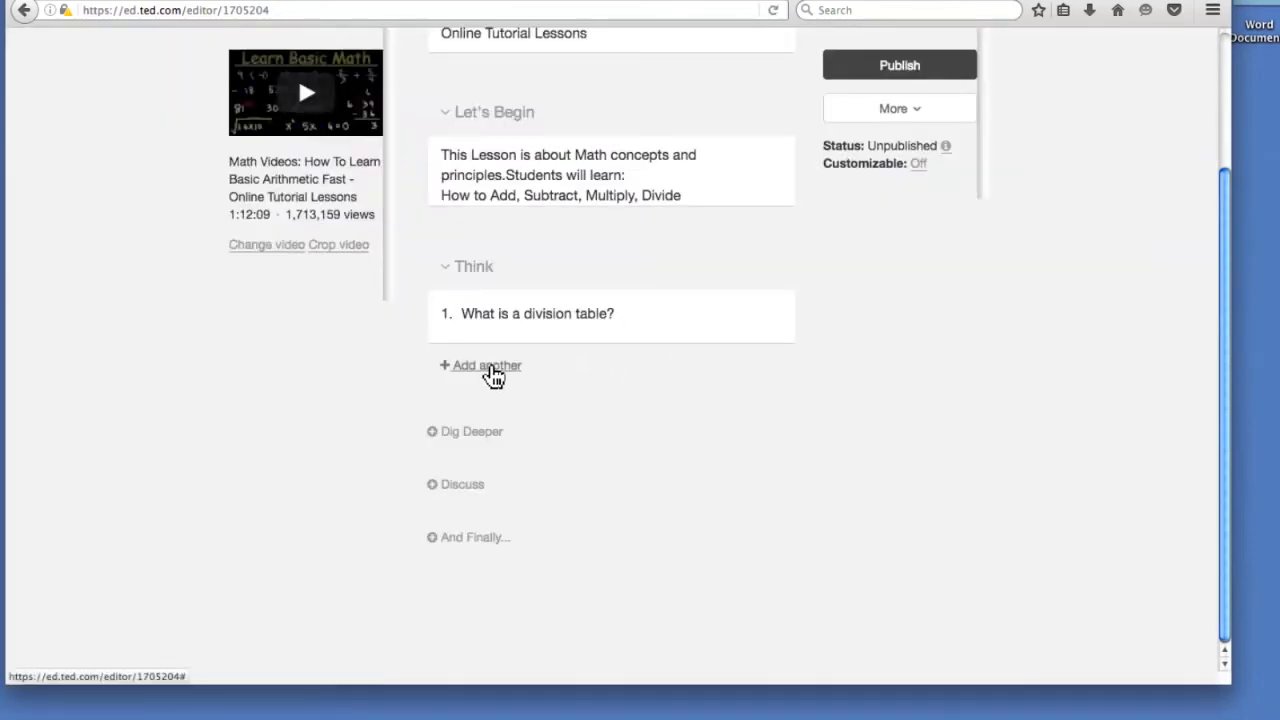
# Start another multiple choice question, 'How to add numbers?'.
pyautogui.click(511, 366)
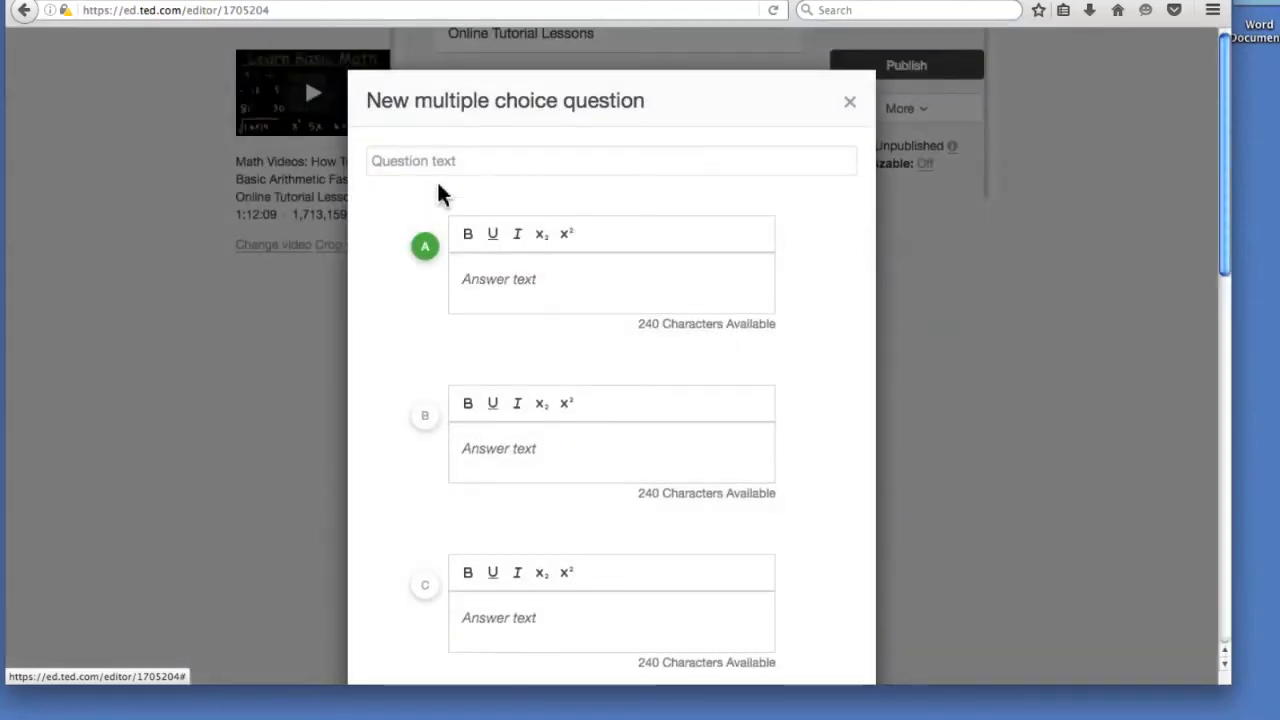
pyautogui.click(438, 163)
pyautogui.write('How')
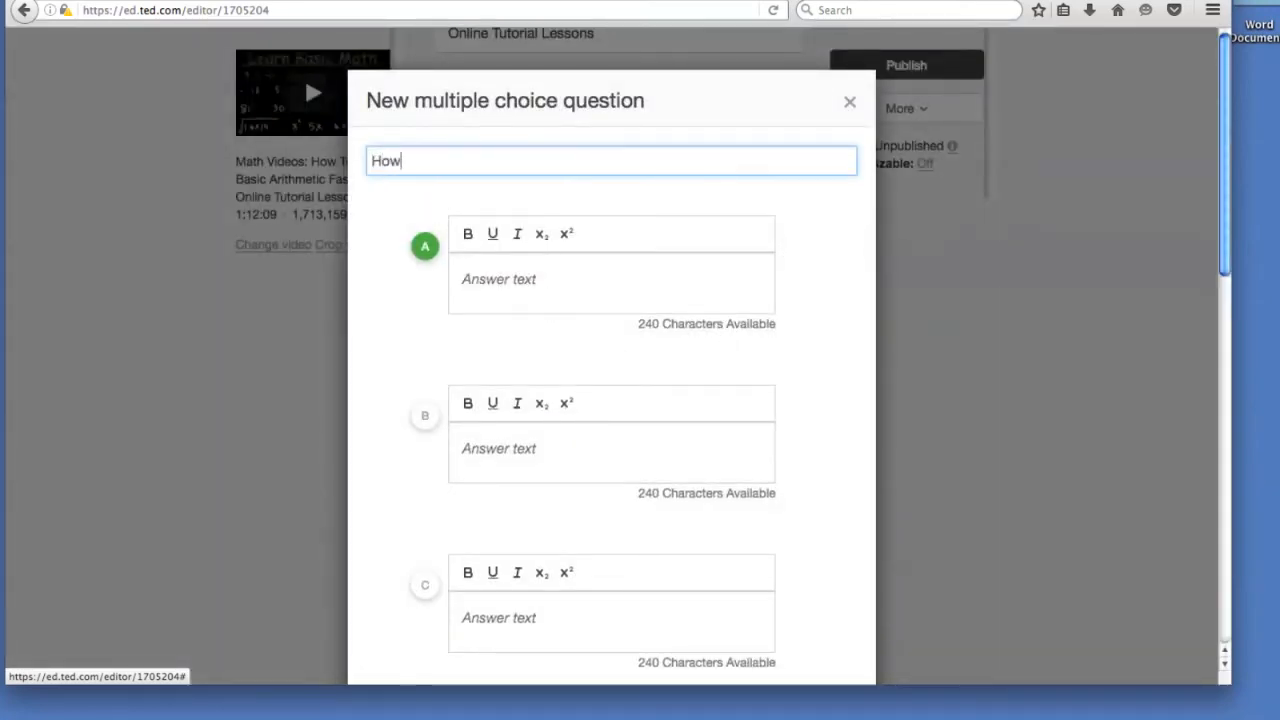
pyautogui.write(' to ad')
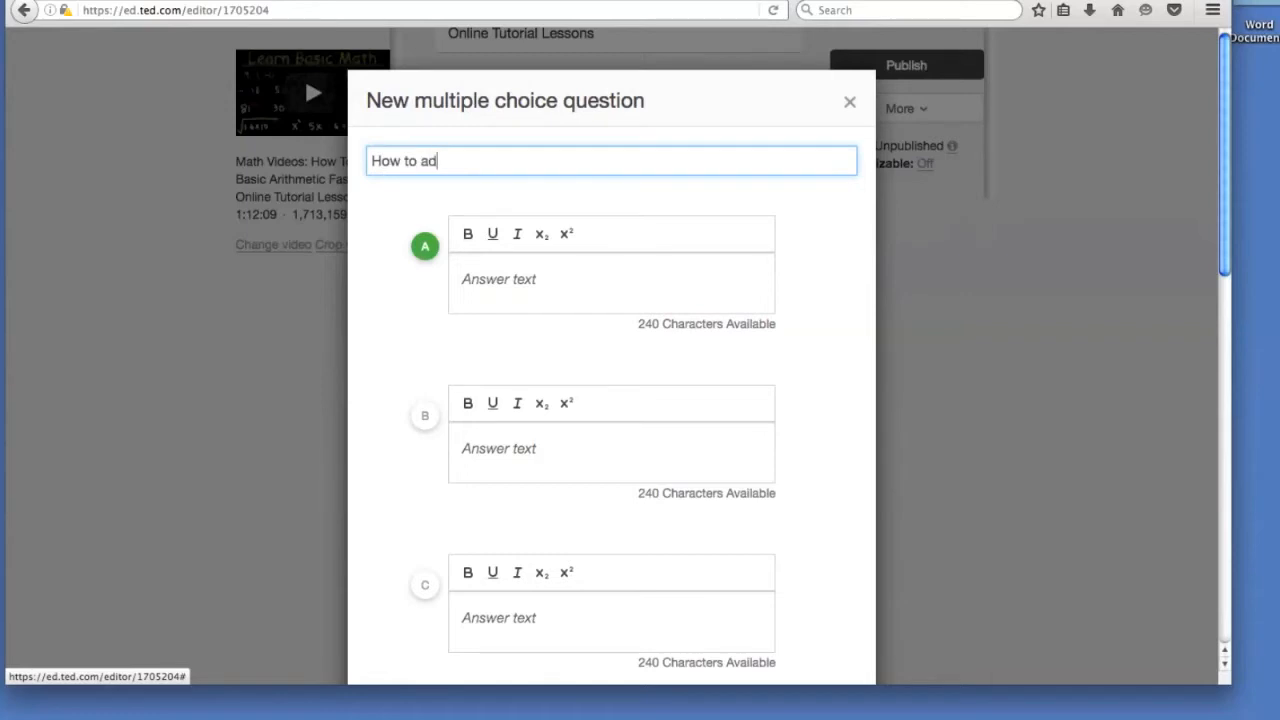
pyautogui.write('d numbers?')
# Enter answers A–C: 'By adding by 1s', 'Subtract by 1s' and 'Calculate'.
pyautogui.click(503, 281)
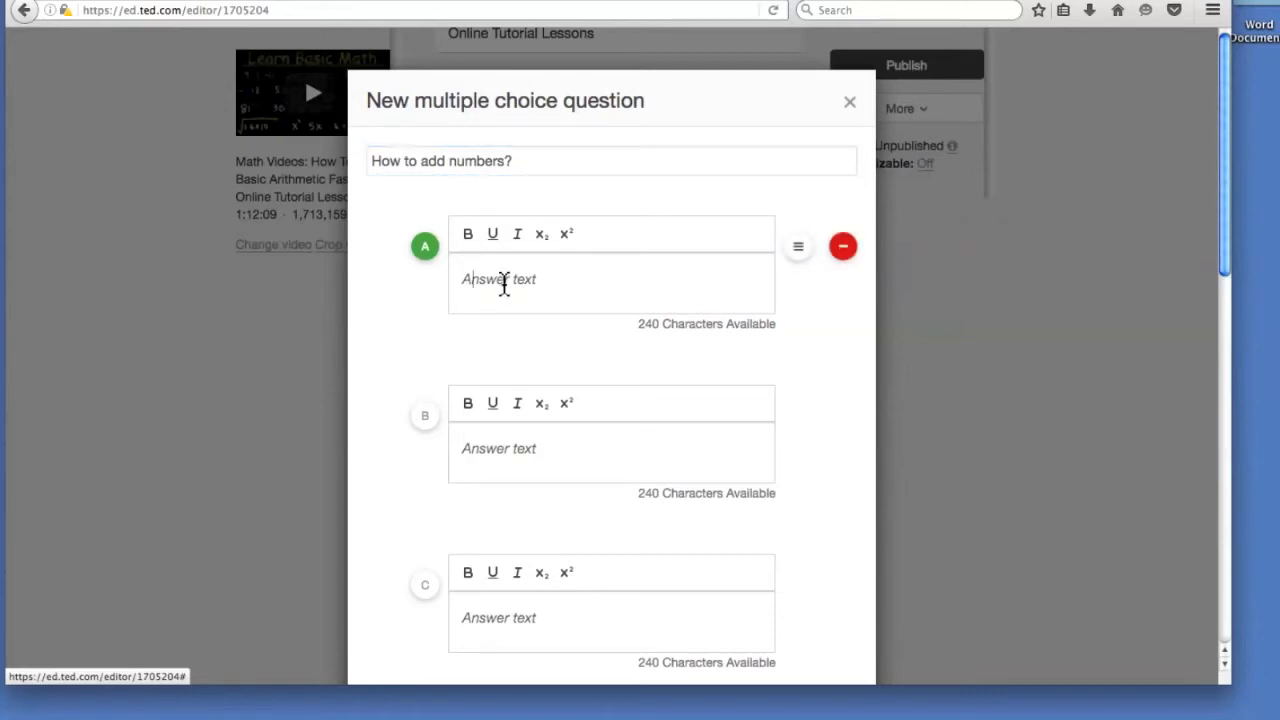
pyautogui.click(504, 284)
pyautogui.write('By adding by 1s')
pyautogui.click(560, 446)
pyautogui.write('Subtract by 1s')
pyautogui.click(546, 645)
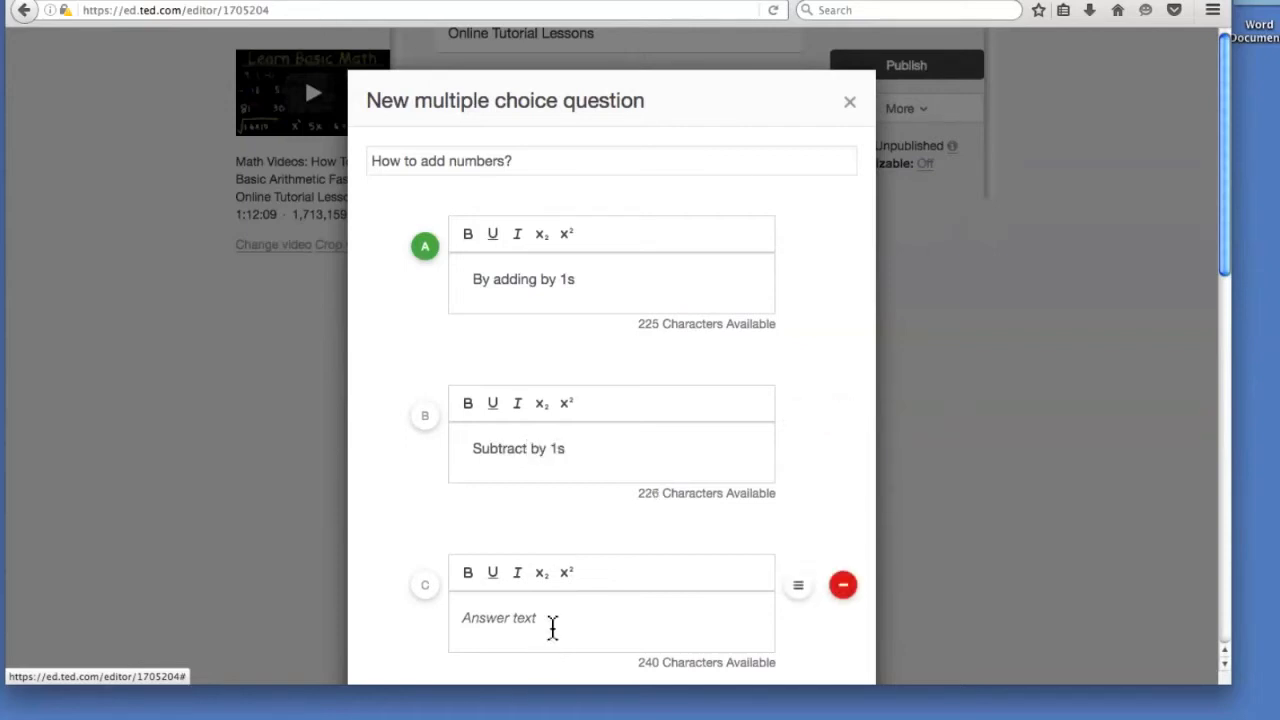
pyautogui.write('Calculate')
# Enter answer D 'Divide by 9' and save the question.
pyautogui.scroll(-10, 540, 615)
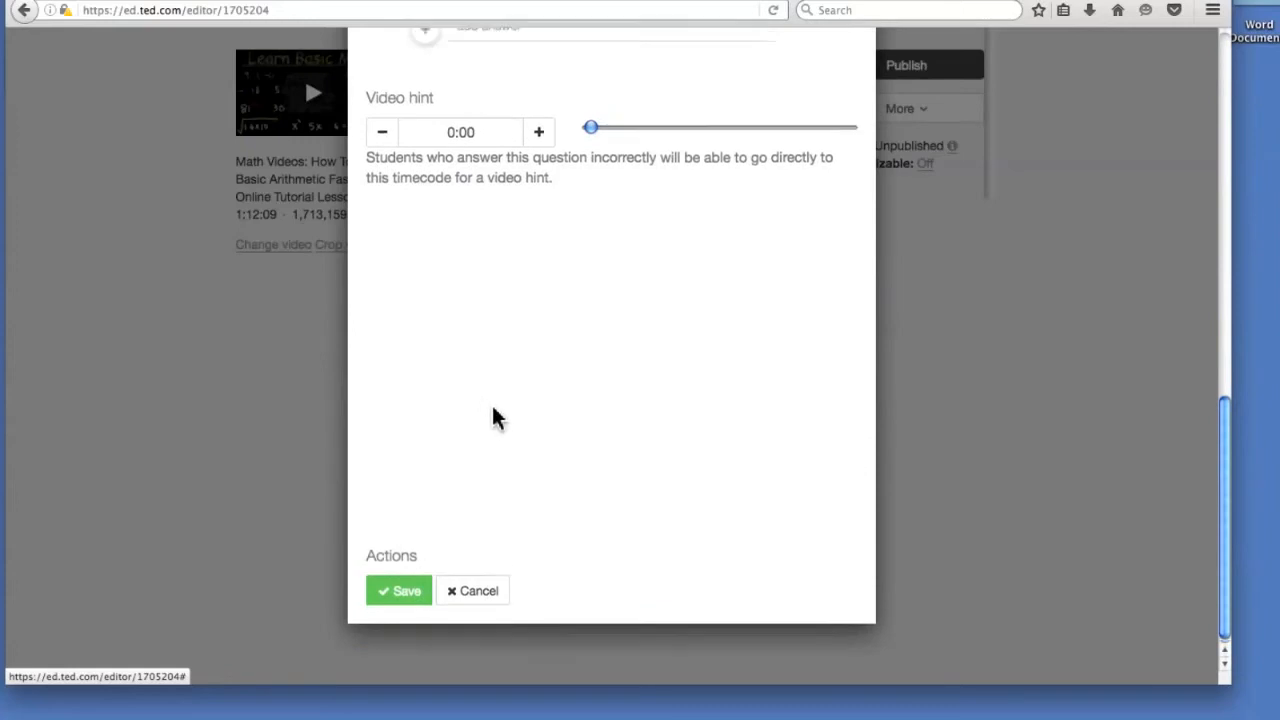
pyautogui.scroll(5, 492, 410)
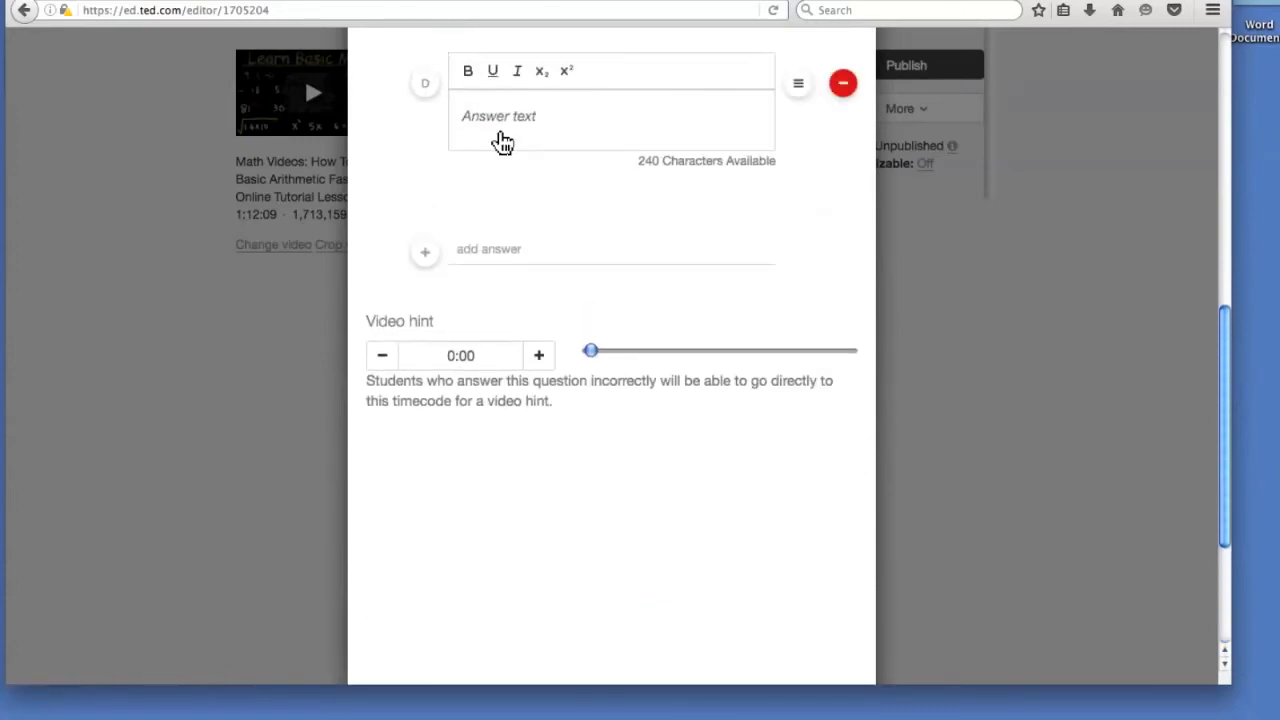
pyautogui.scroll(2, 500, 260)
pyautogui.click(511, 285)
pyautogui.write('Divide b')
pyautogui.write('y 9')
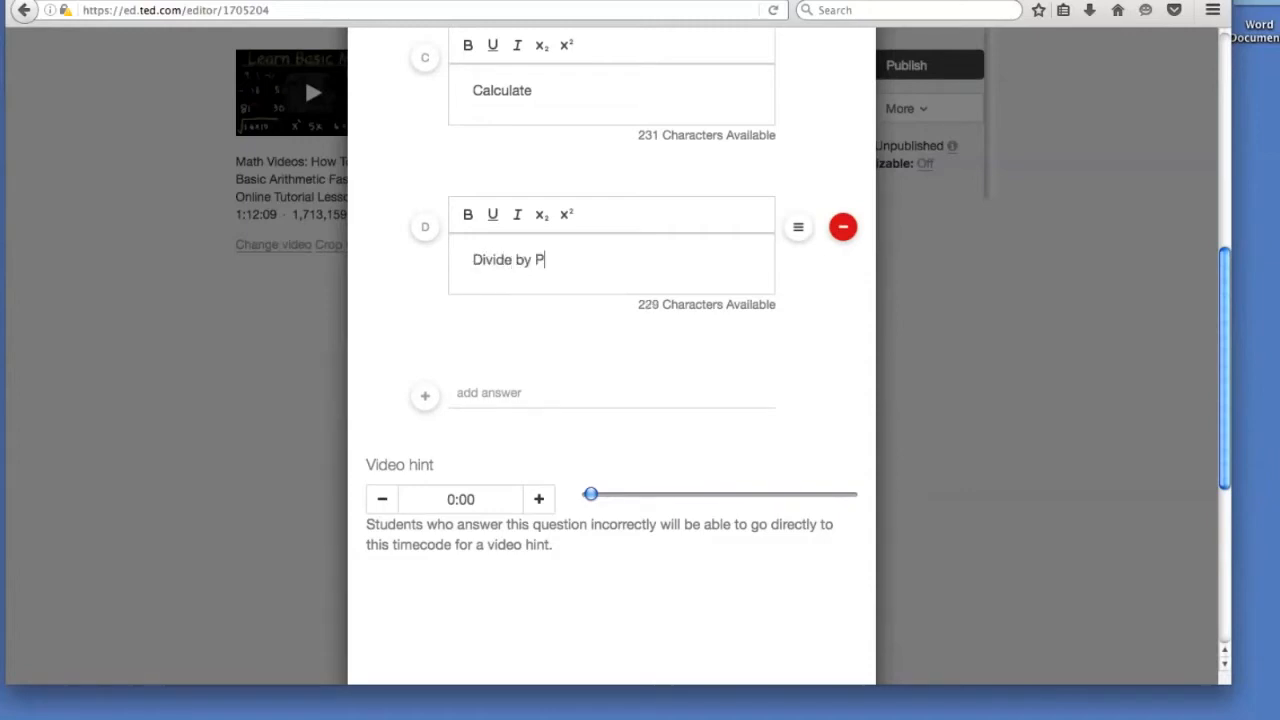
pyautogui.scroll(-5, 640, 354)
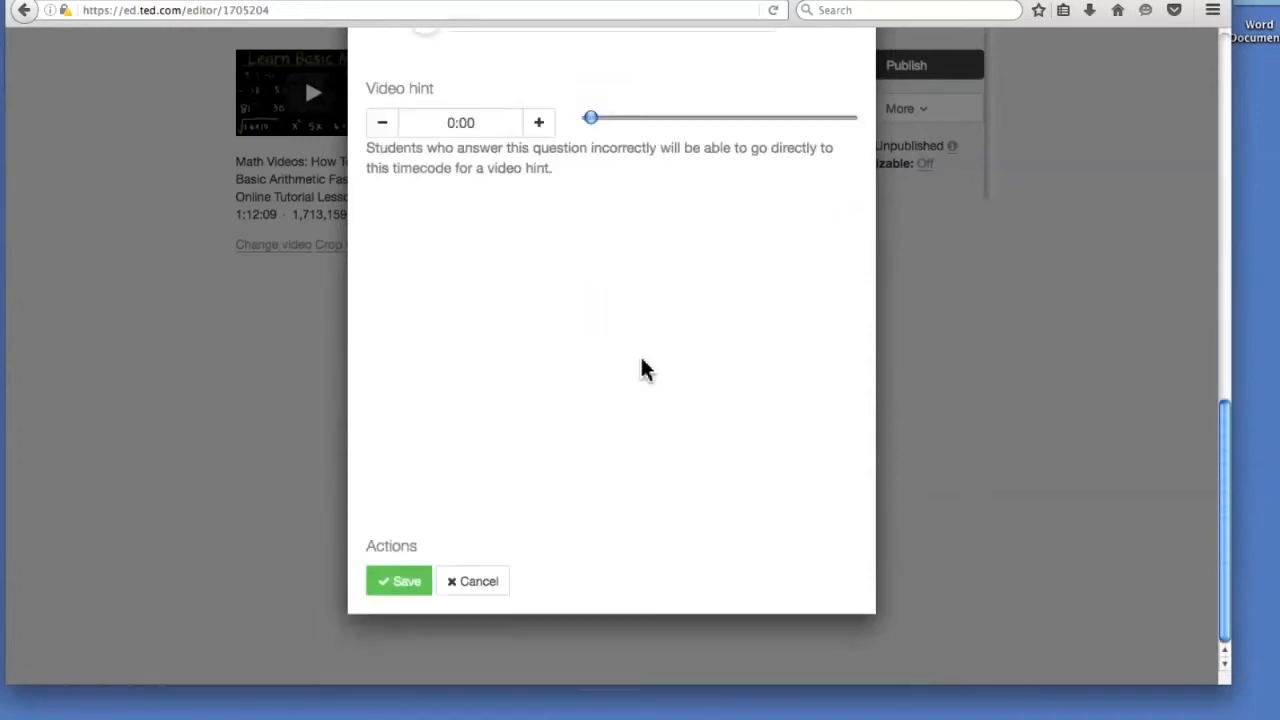
pyautogui.click(390, 585)
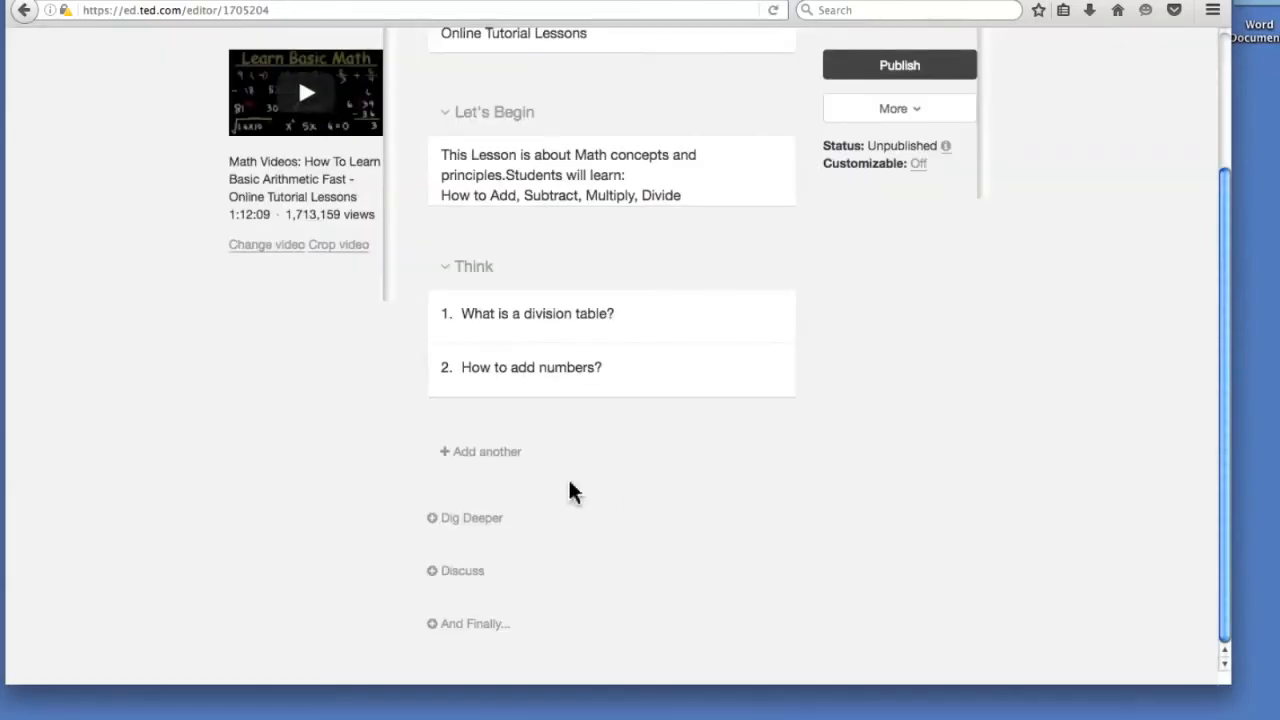
# Save the Dig Deeper note 'Please go to Google Classroom lesson and download the table of division'.
pyautogui.click(486, 518)
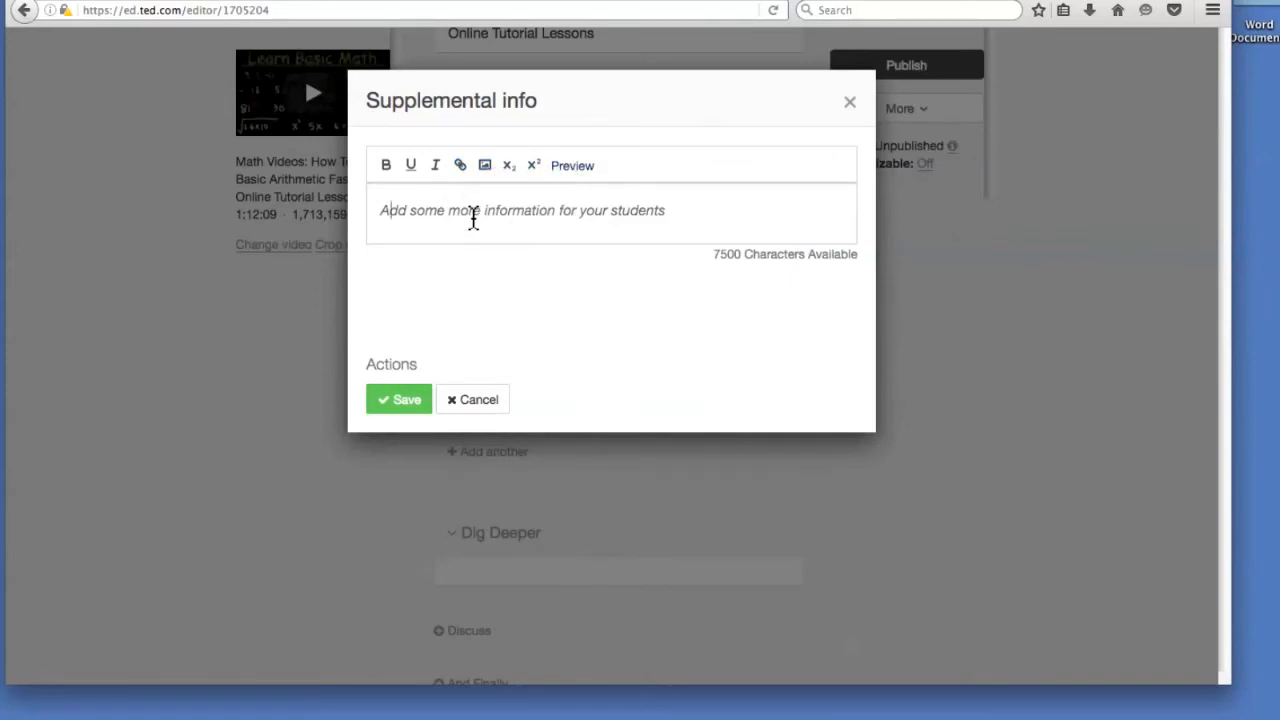
pyautogui.click(485, 165)
pyautogui.click(721, 386)
pyautogui.click(388, 217)
pyautogui.write('P')
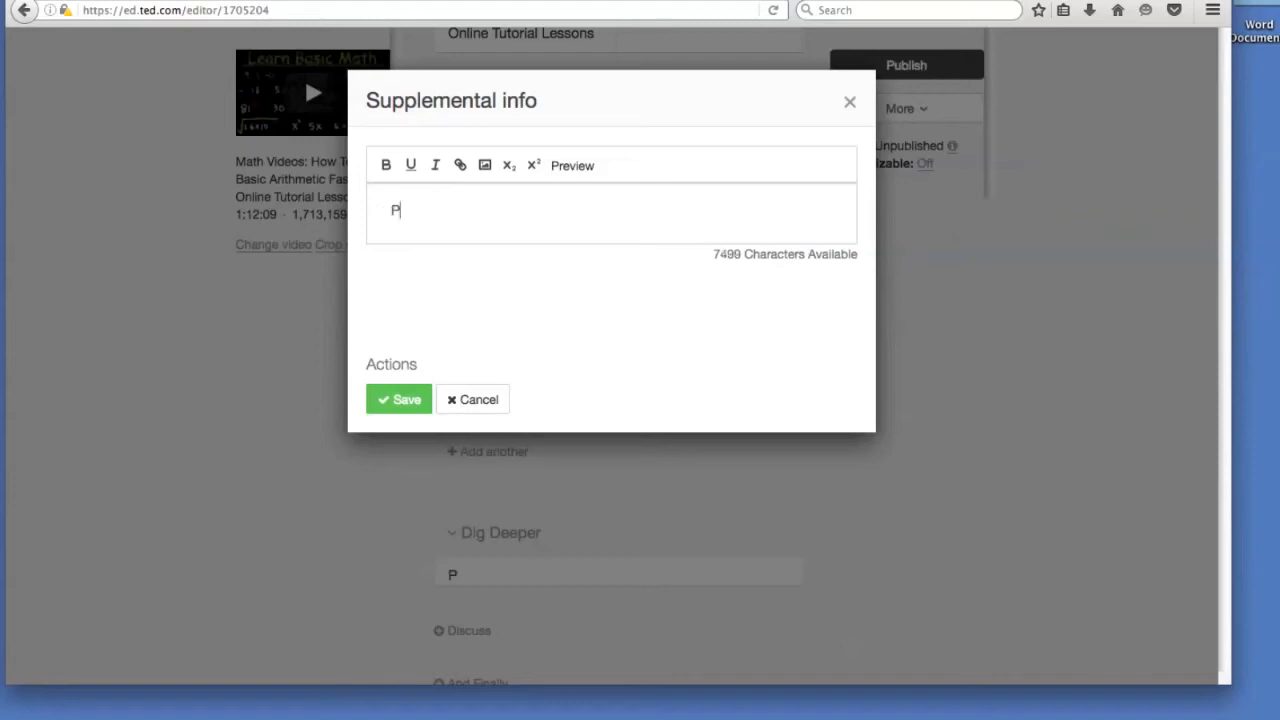
pyautogui.write('lease go t')
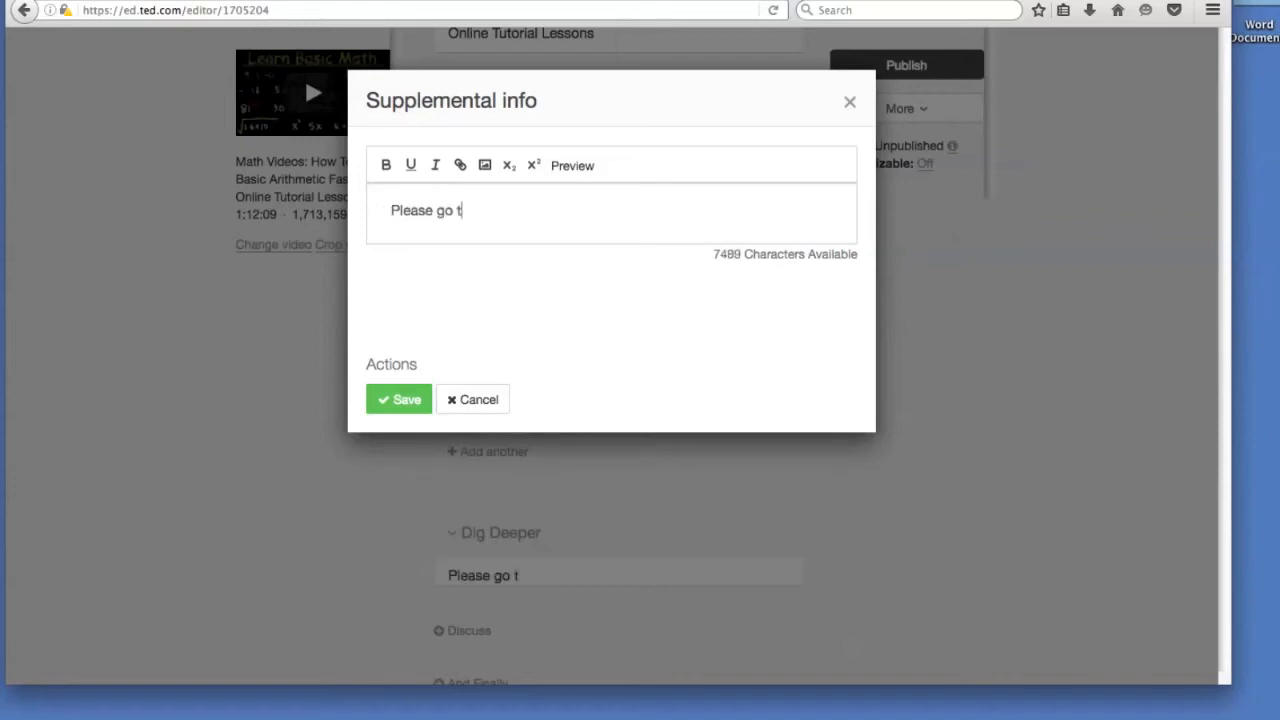
pyautogui.write('o Goofle')
pyautogui.press('BackSpace')
pyautogui.press('BackSpace')
pyautogui.press('BackSpace')
pyautogui.write('g')
pyautogui.press('BackSpace')
pyautogui.press('BackSpace')
pyautogui.write('gle Classroom lesson and ')
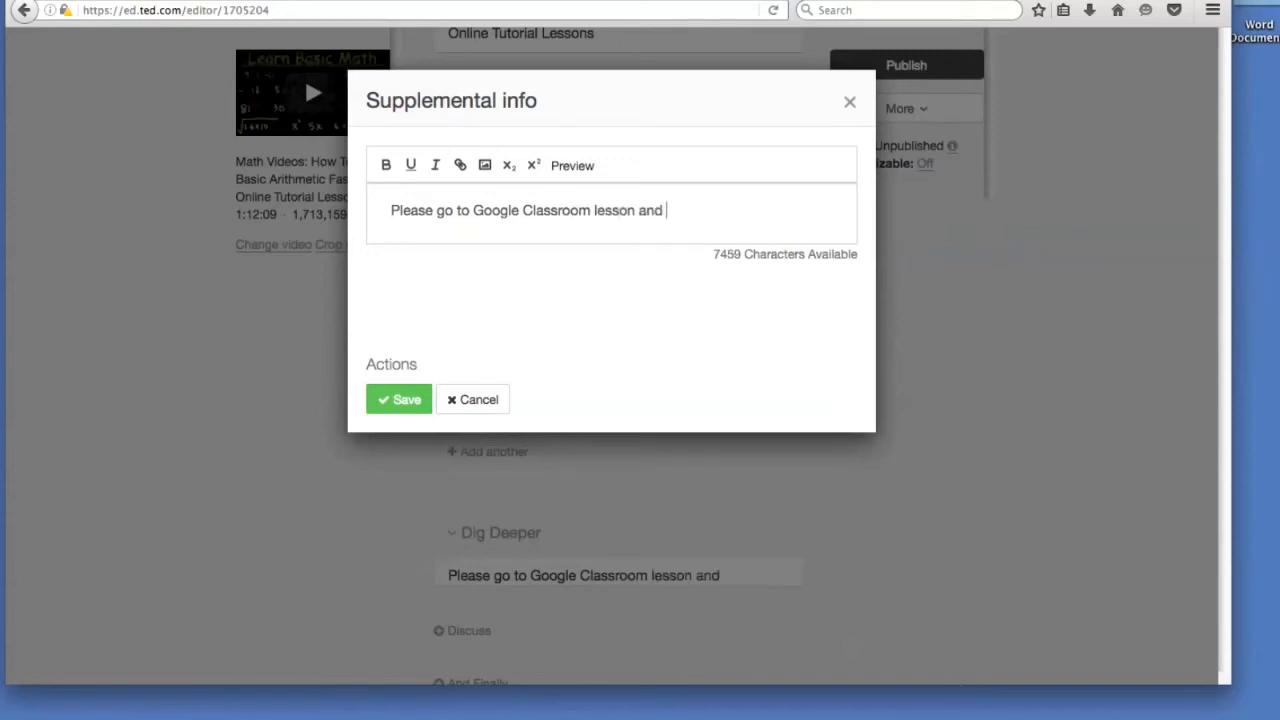
pyautogui.write('download th')
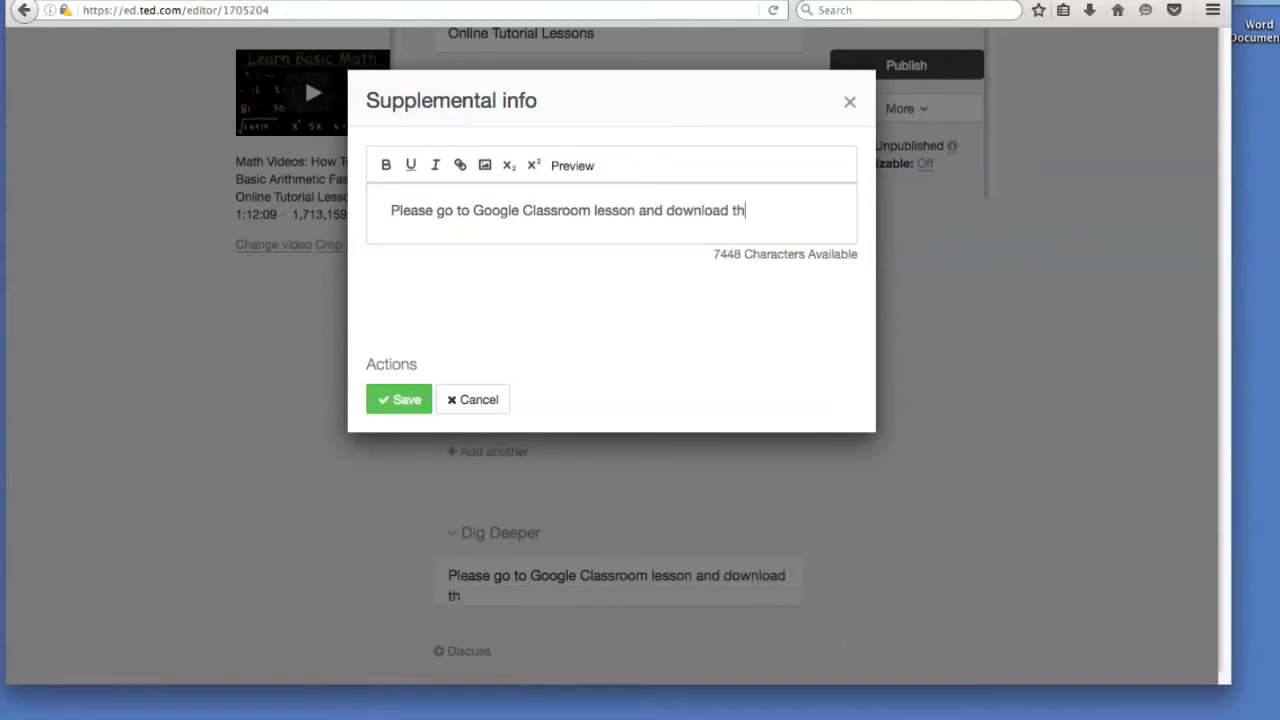
pyautogui.write('e table ')
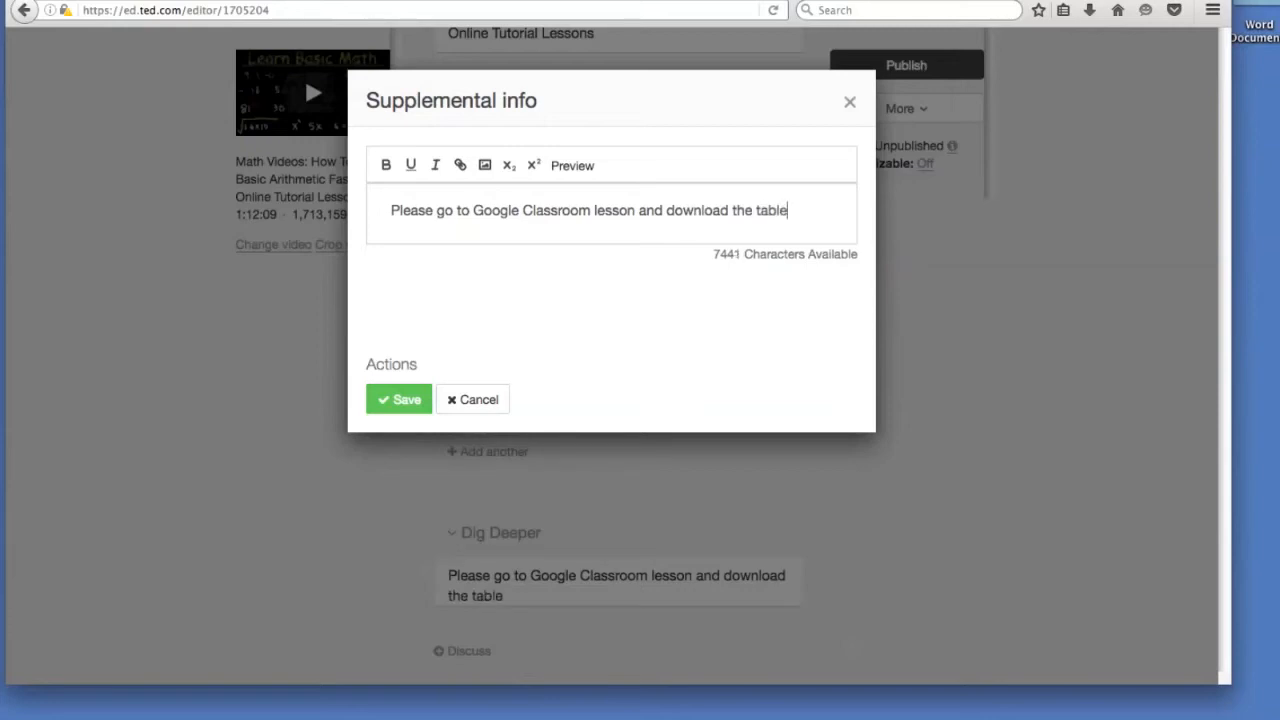
pyautogui.write('of division')
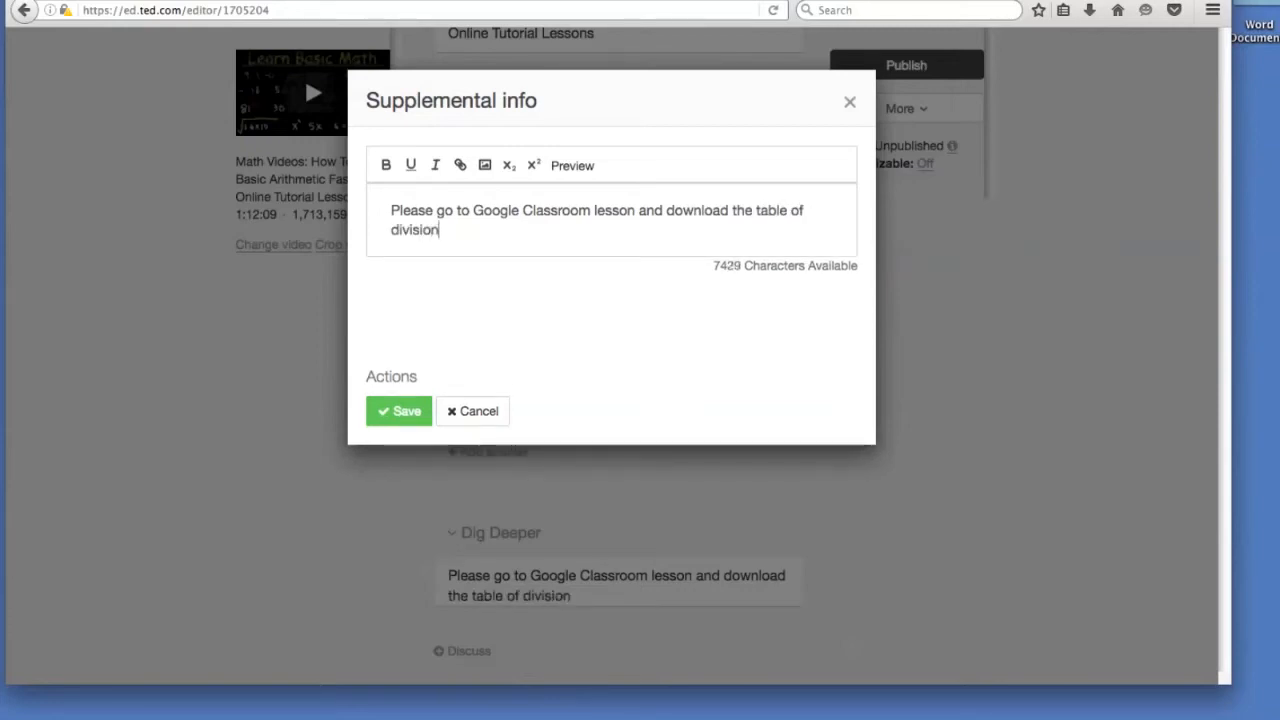
pyautogui.click(398, 410)
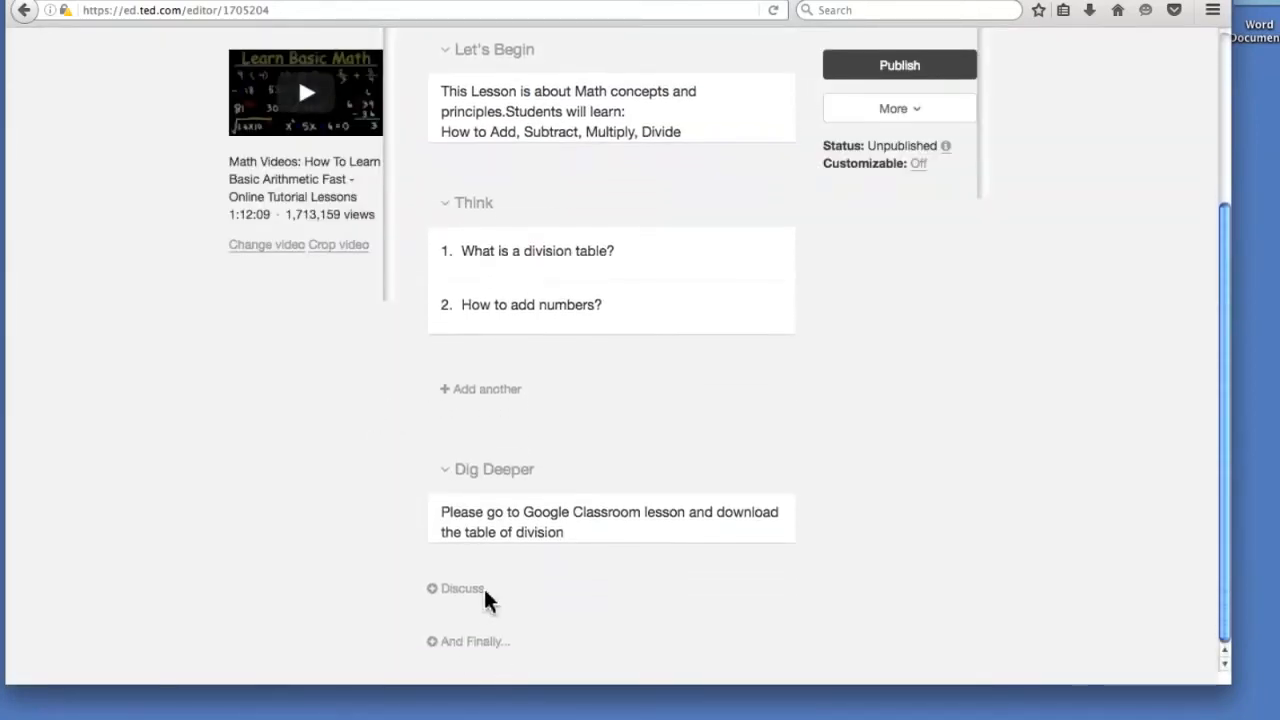
# Start a Discuss question with the prompt 'What did you learn from this lesson about Math?'.
pyautogui.click(468, 594)
pyautogui.click(473, 166)
pyautogui.write('What did you')
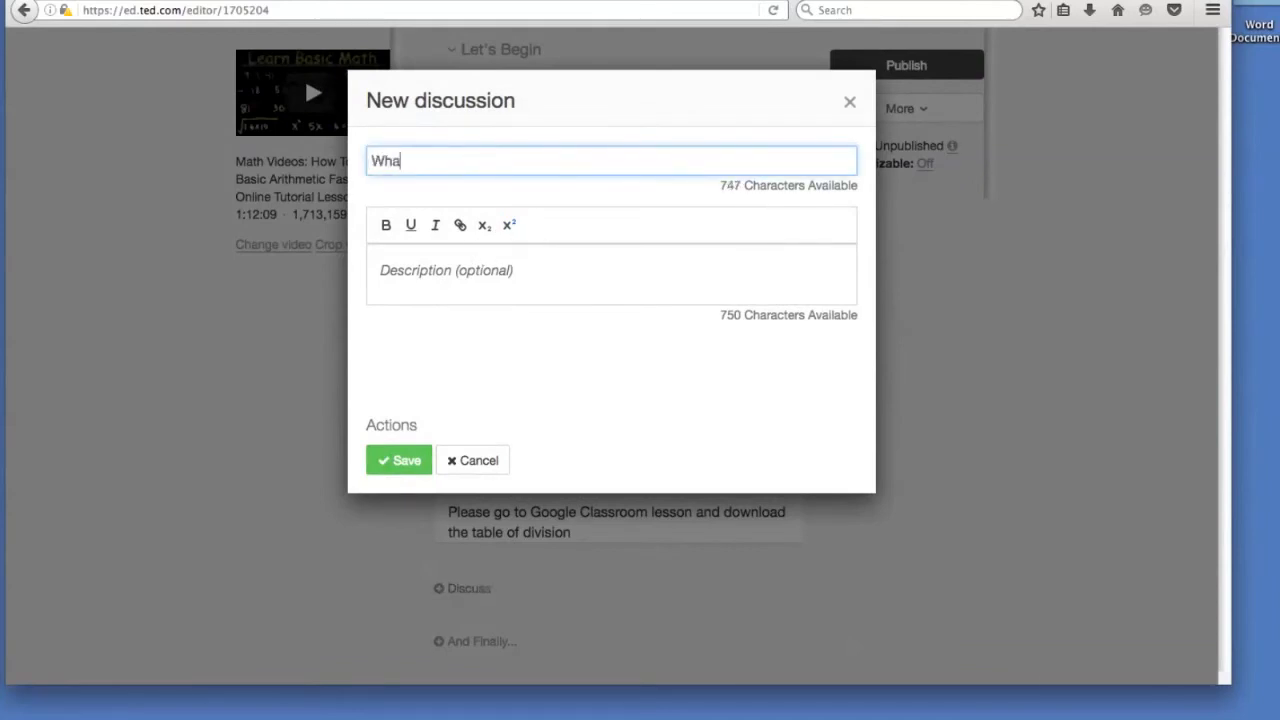
pyautogui.press('BackSpace')
pyautogui.press('BackSpace')
pyautogui.press('BackSpace')
pyautogui.write('ypi leann from')
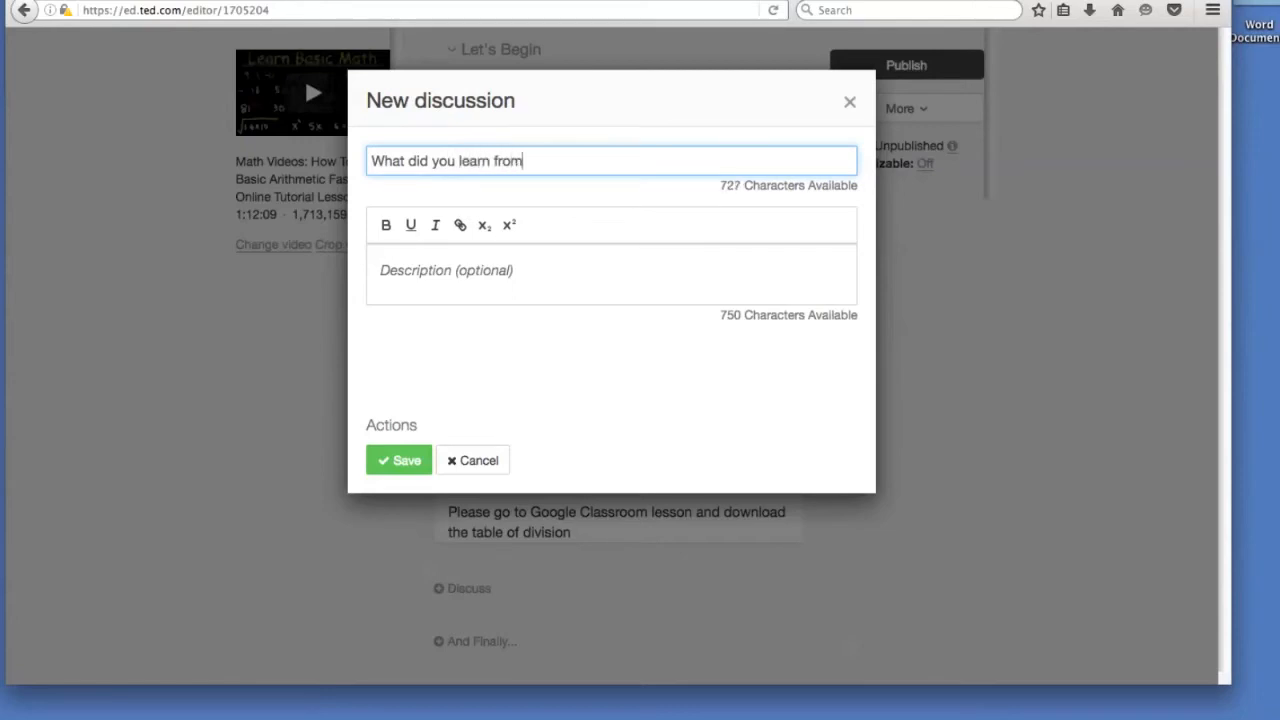
pyautogui.write(' thes lesson about Math?')
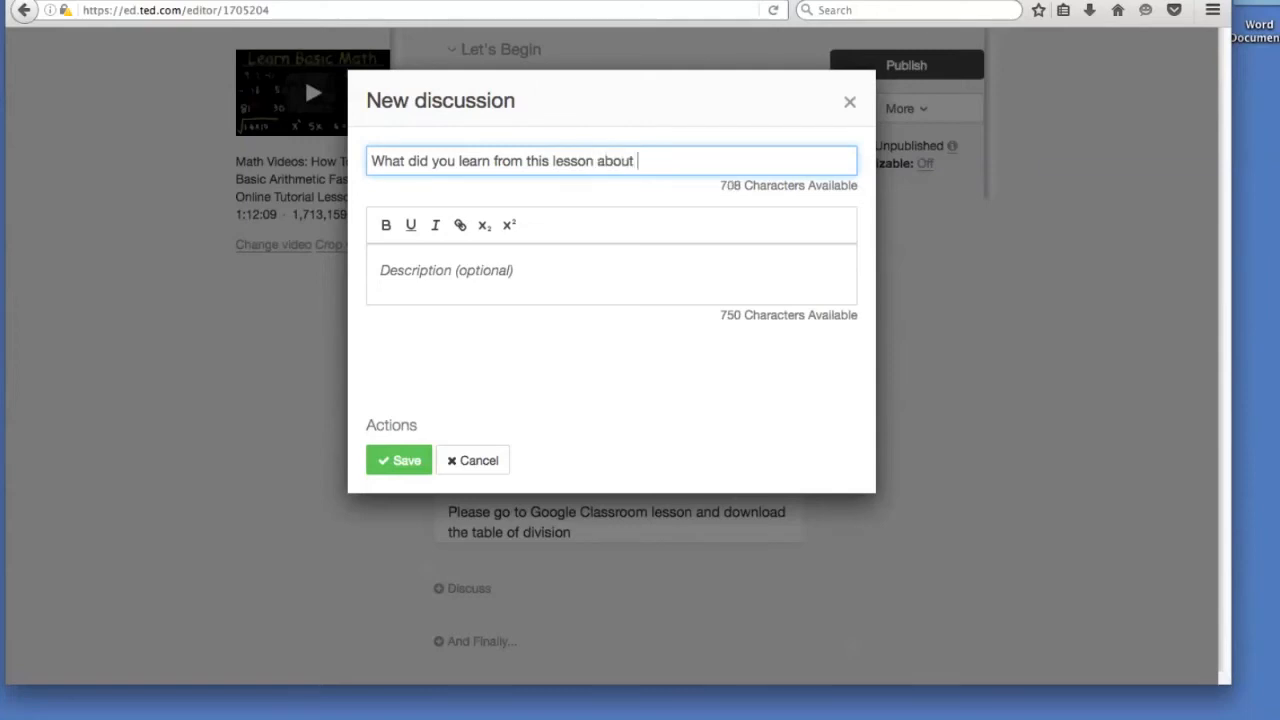
pyautogui.click(386, 225)
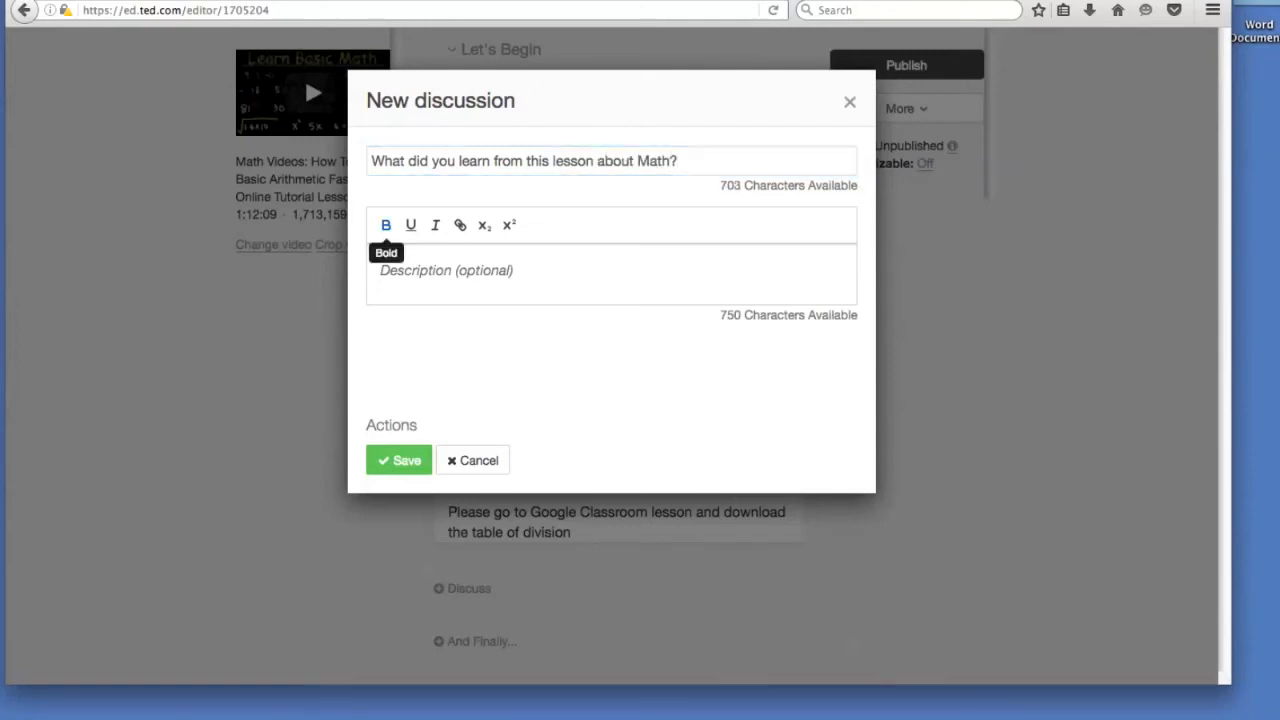
# Add the description 'Describe two learning outcomes' and save the discussion.
pyautogui.click(493, 283)
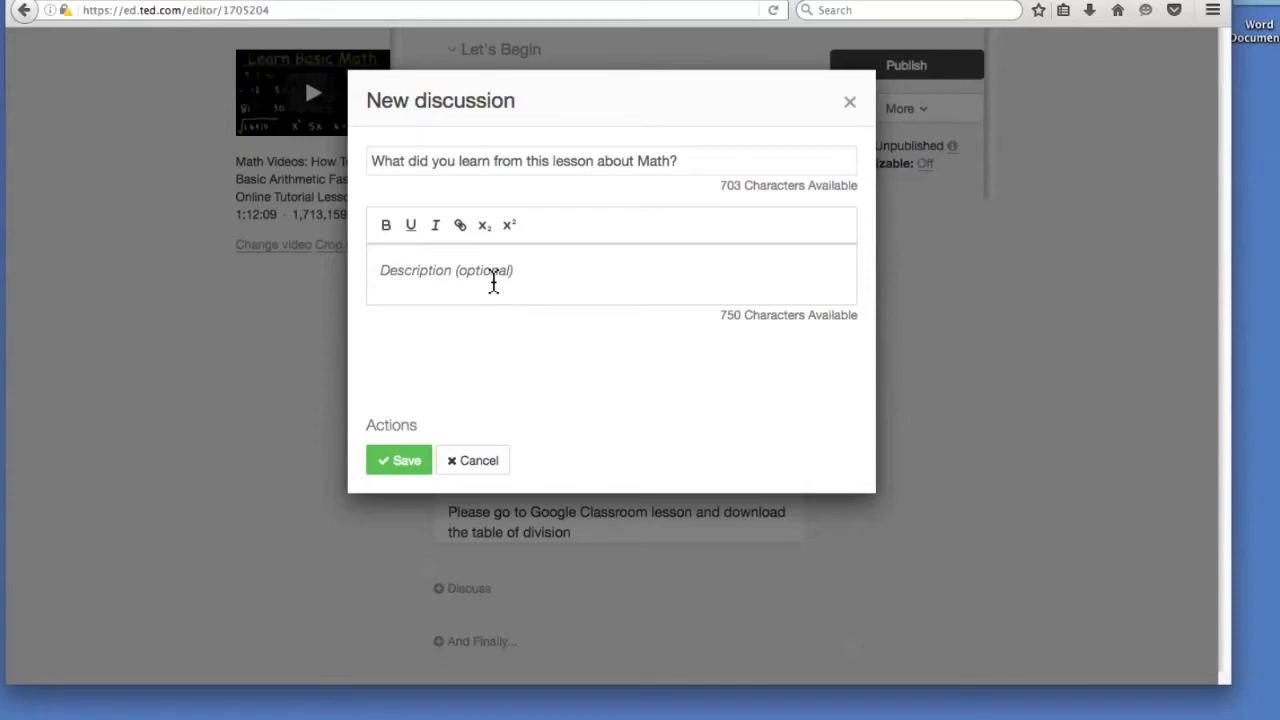
pyautogui.write('Describe two learning')
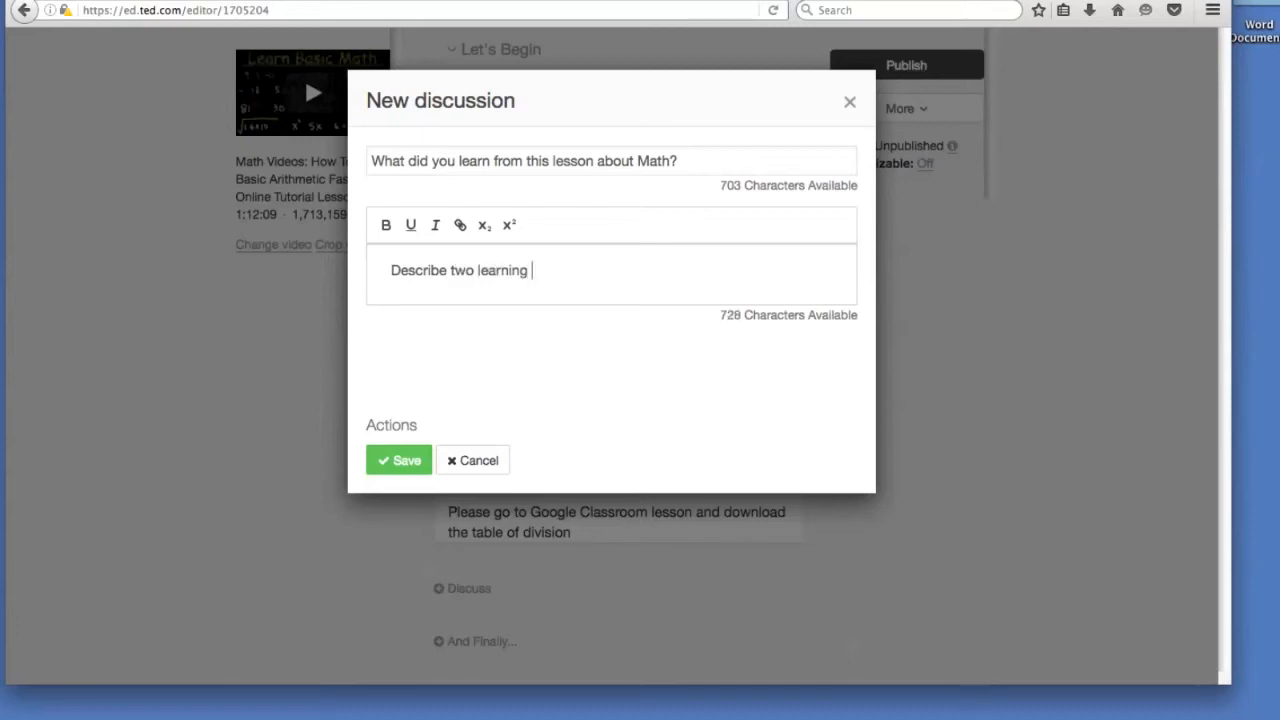
pyautogui.write(' outcomes')
pyautogui.click(425, 458)
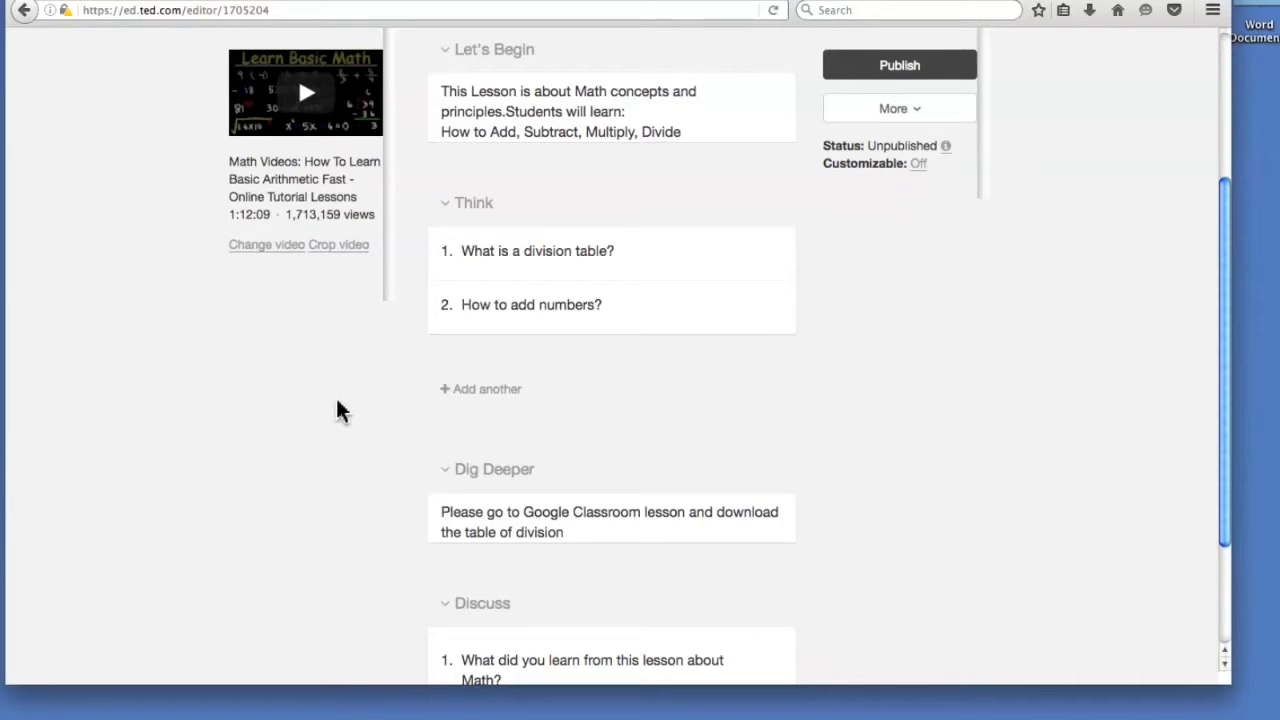
pyautogui.scroll(-3, 451, 608)
# Save And Finally thoughts: 'Did you learn about PI?' plus addition and multiplication table tricks.
pyautogui.click(478, 648)
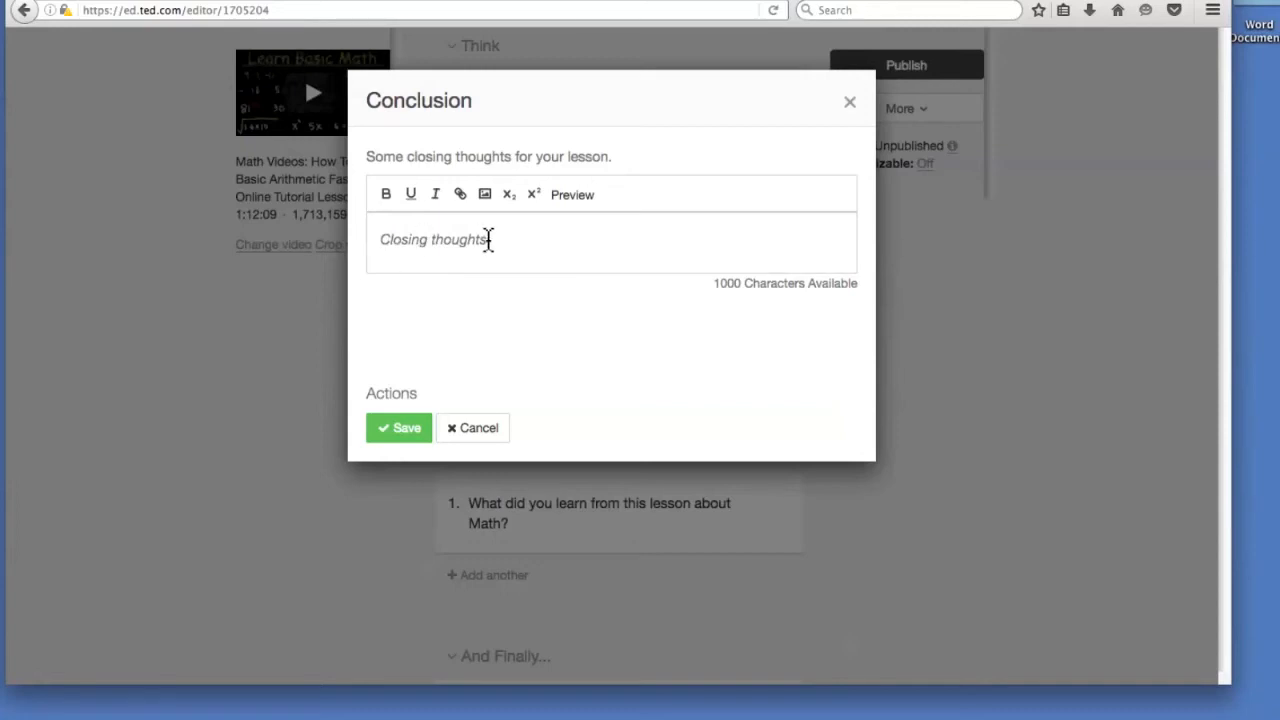
pyautogui.click(536, 243)
pyautogui.write('Did you')
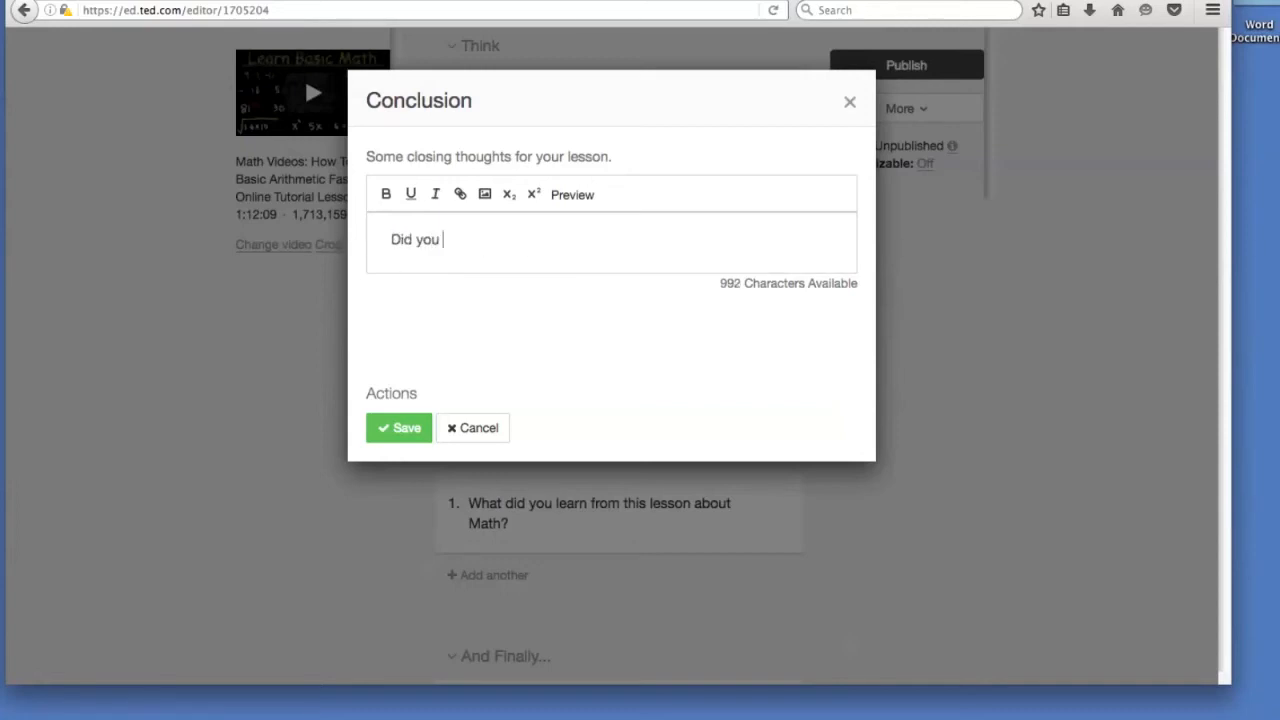
pyautogui.write(' learn ab')
pyautogui.write('ou th')
pyautogui.press('BackSpace')
pyautogui.press('BackSpace')
pyautogui.press('BackSpace')
pyautogui.write('t PI?')
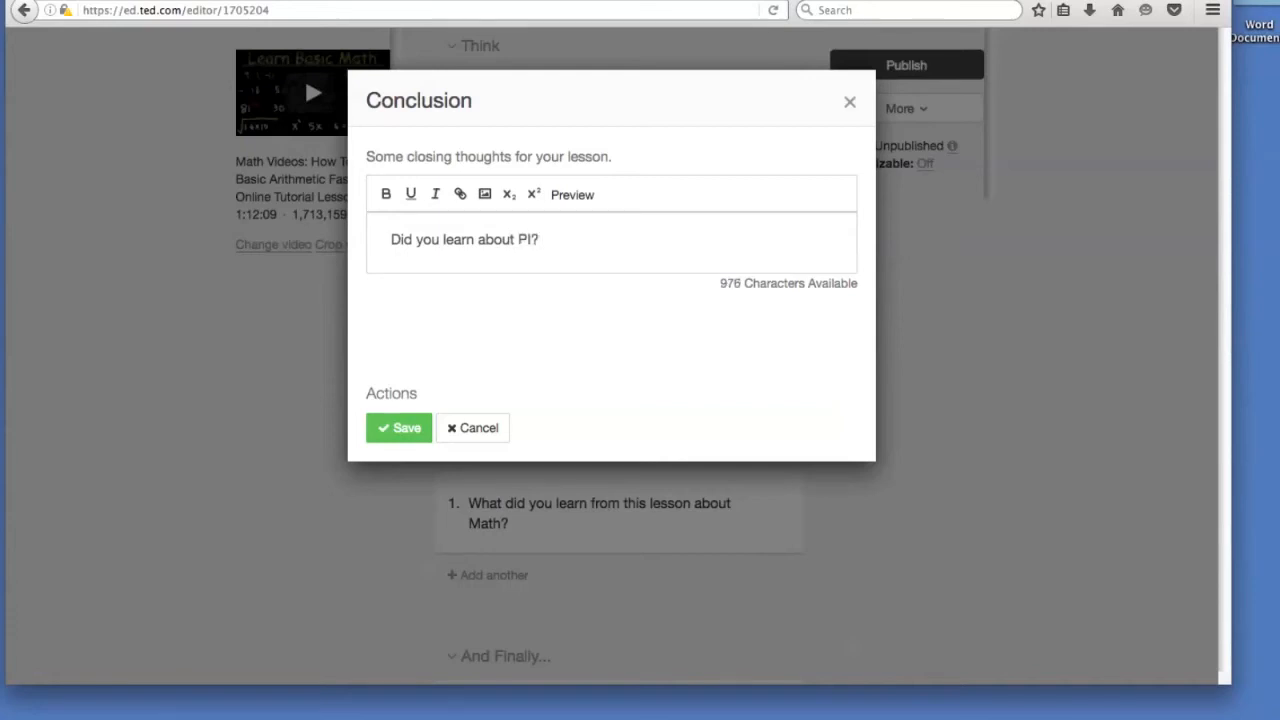
pyautogui.press('Return')
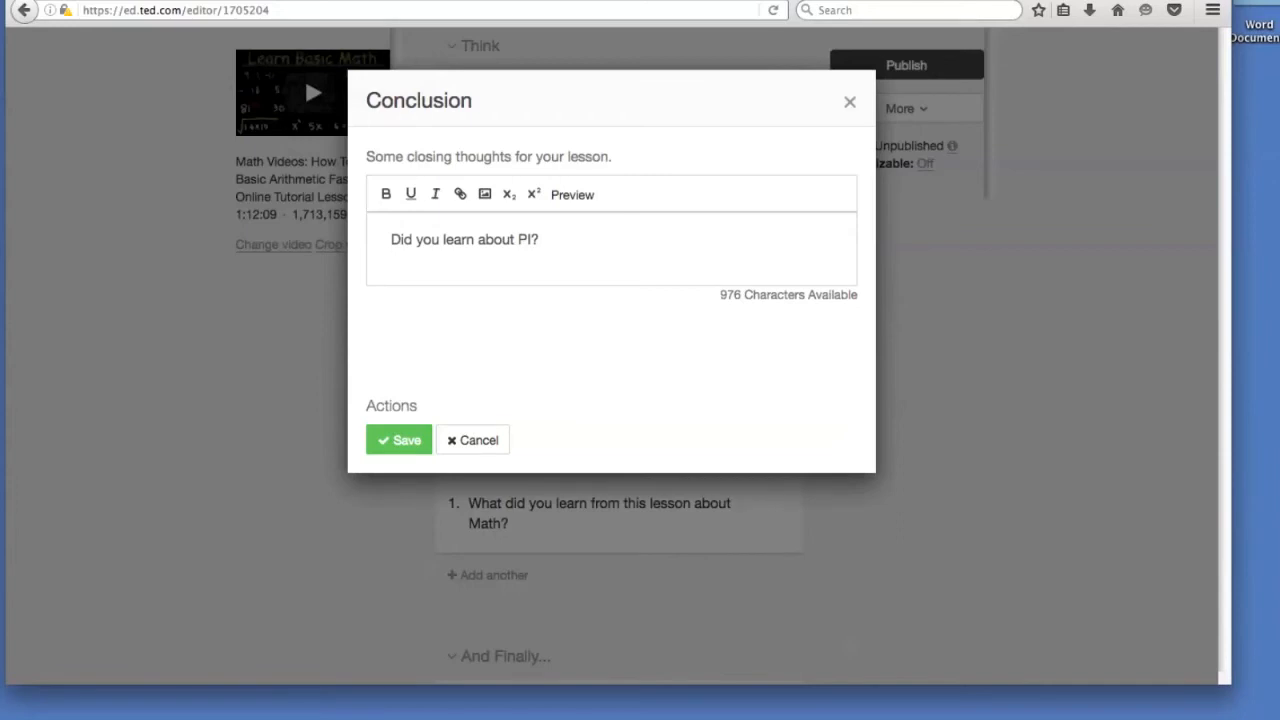
pyautogui.write('Math is fun to do ')
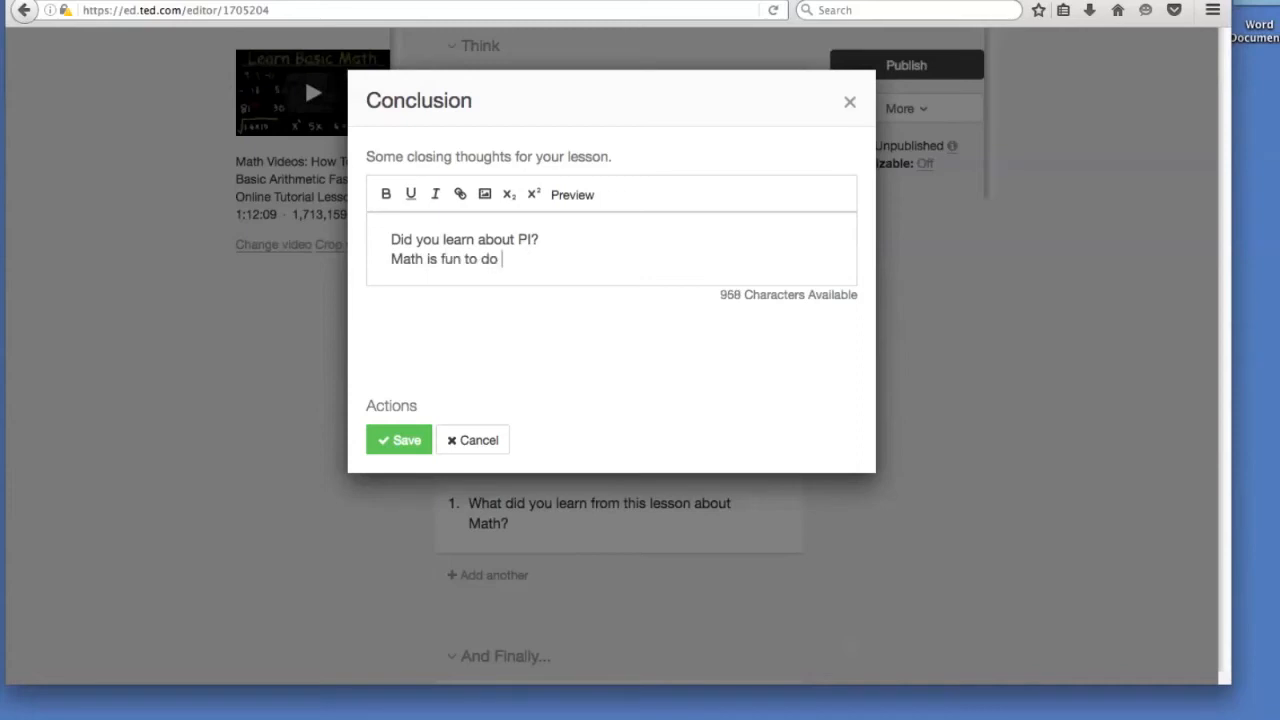
pyautogui.write('with many tricks o')
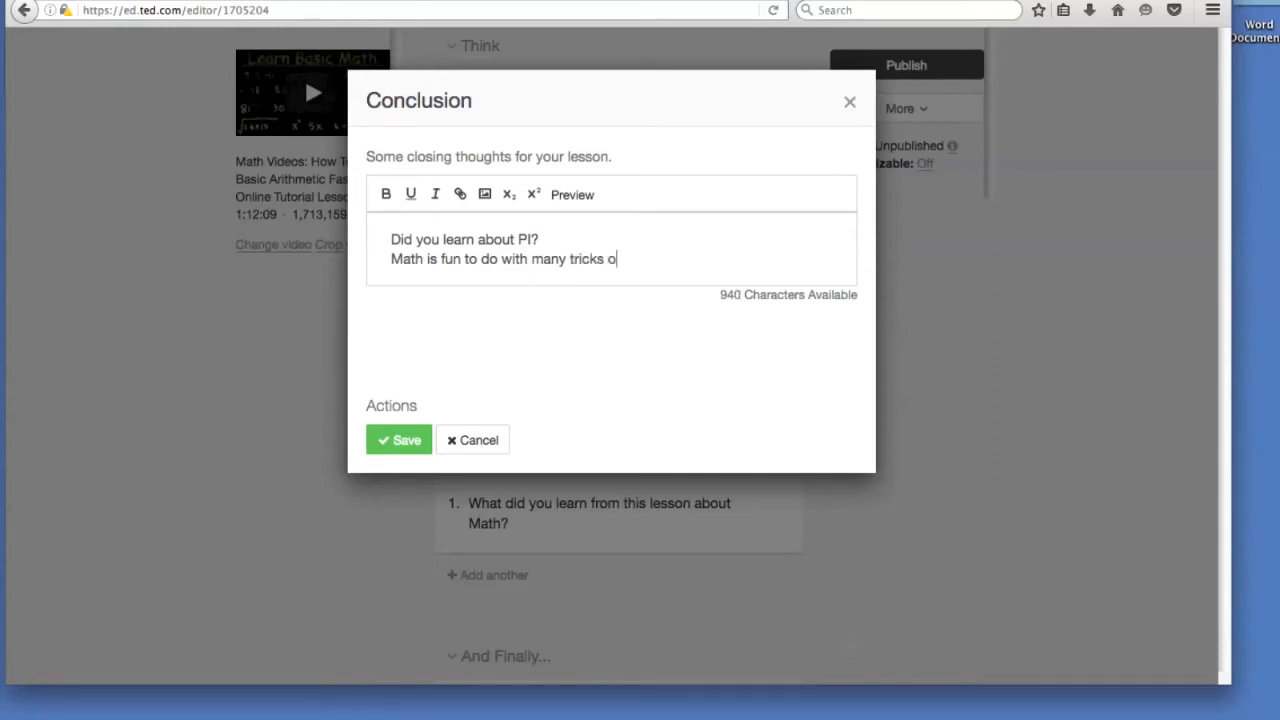
pyautogui.write('f addition and ')
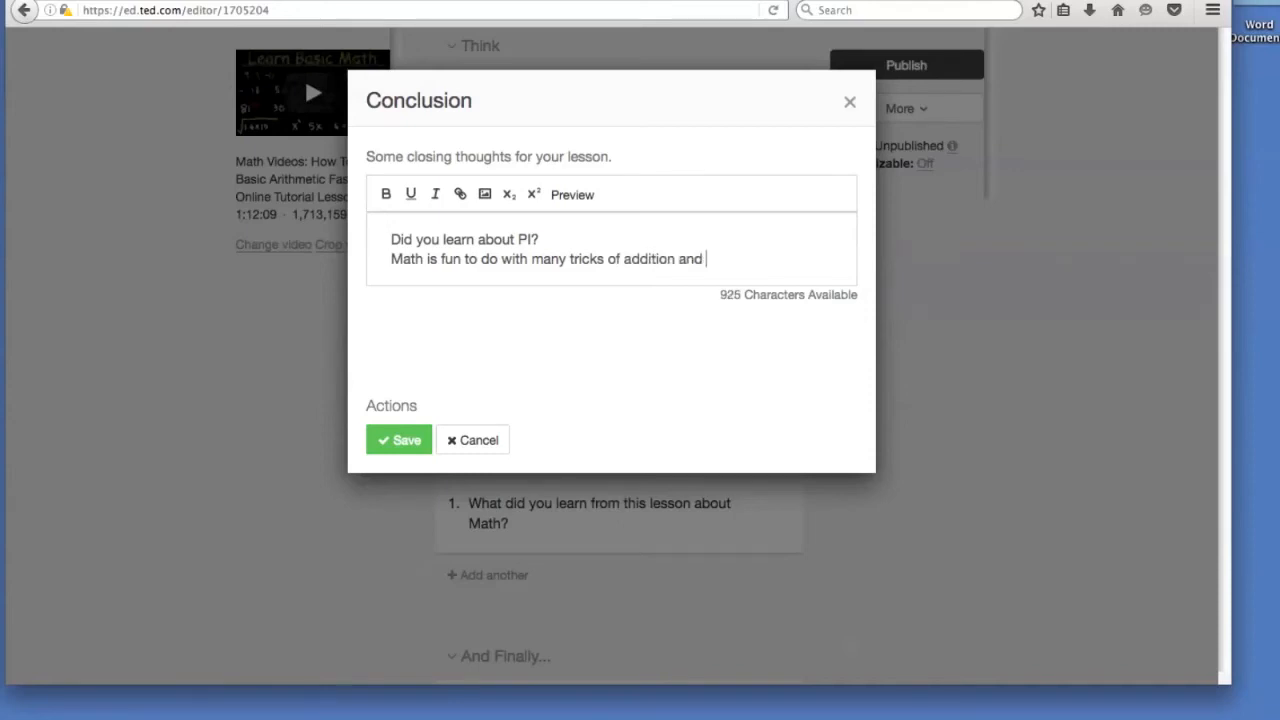
pyautogui.write('multiplaca')
pyautogui.press('BackSpace')
pyautogui.press('BackSpace')
pyautogui.press('BackSpace')
pyautogui.write('ication tables')
pyautogui.click(405, 440)
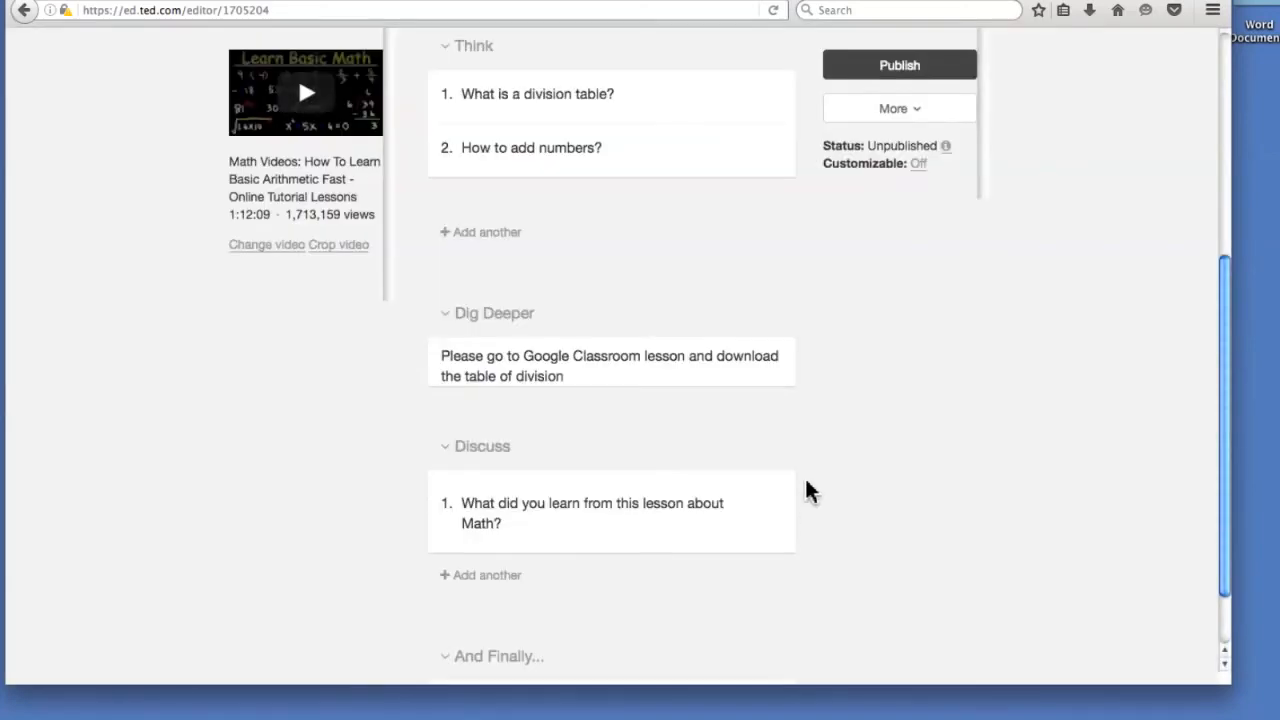
# Publish the lesson.
pyautogui.scroll(-2, 815, 465)
pyautogui.scroll(10, 833, 455)
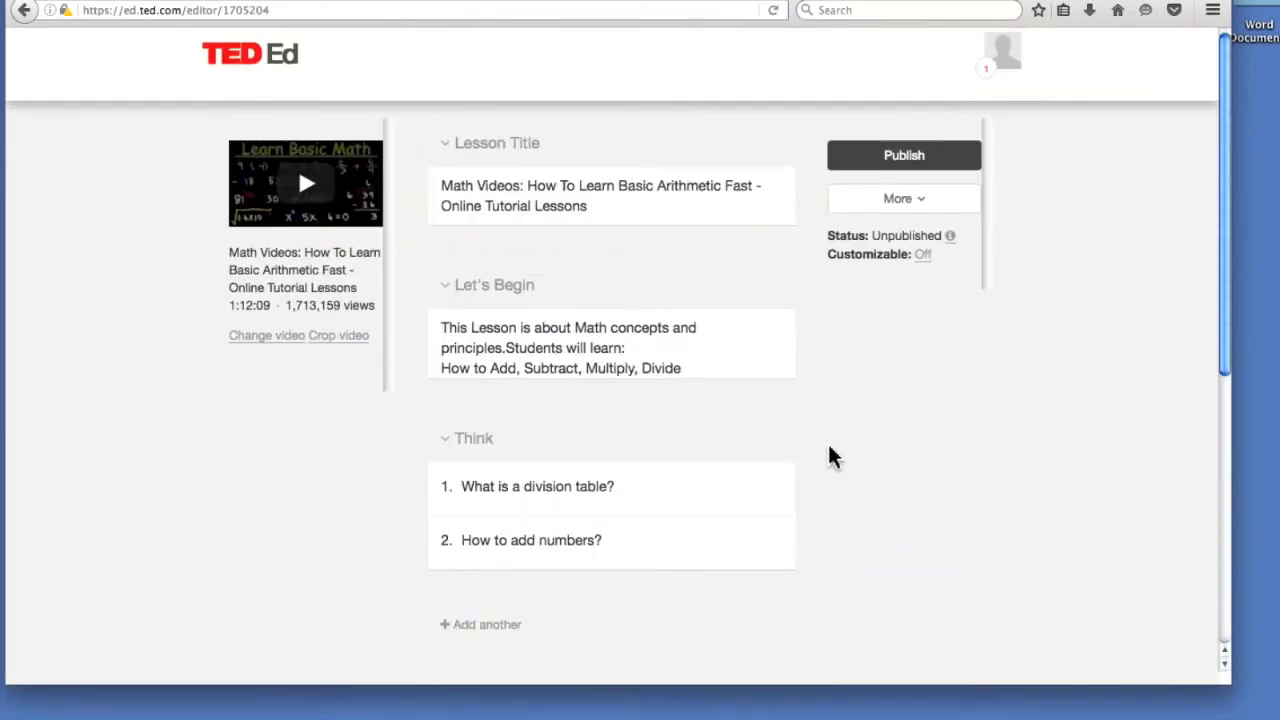
pyautogui.click(890, 157)
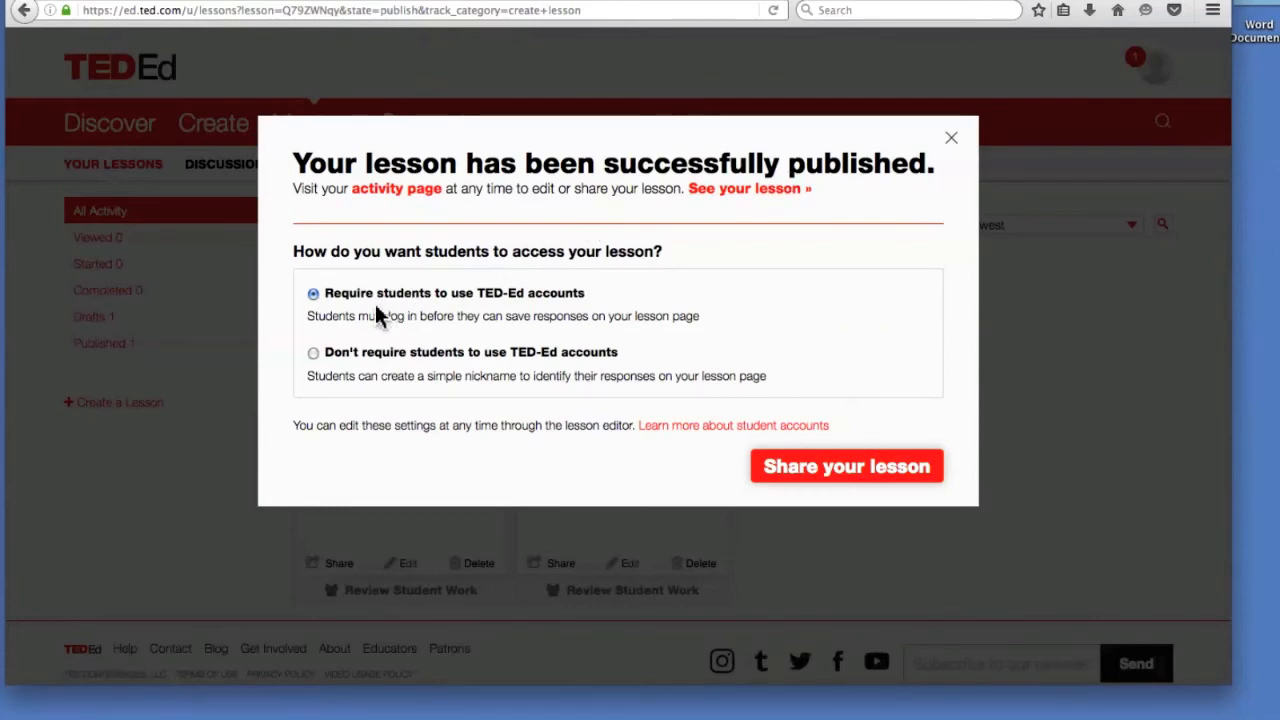
# Let students join without TED-Ed accounts and copy the lesson link to the clipboard.
pyautogui.click(405, 358)
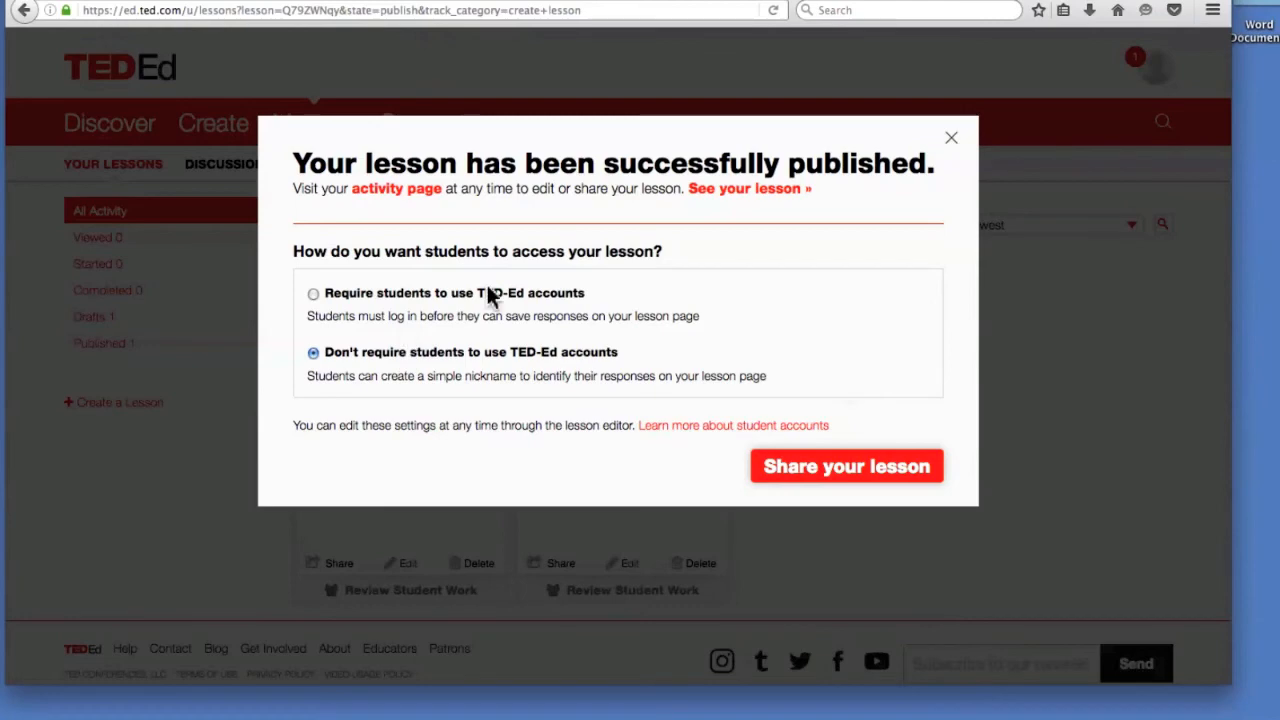
pyautogui.click(870, 481)
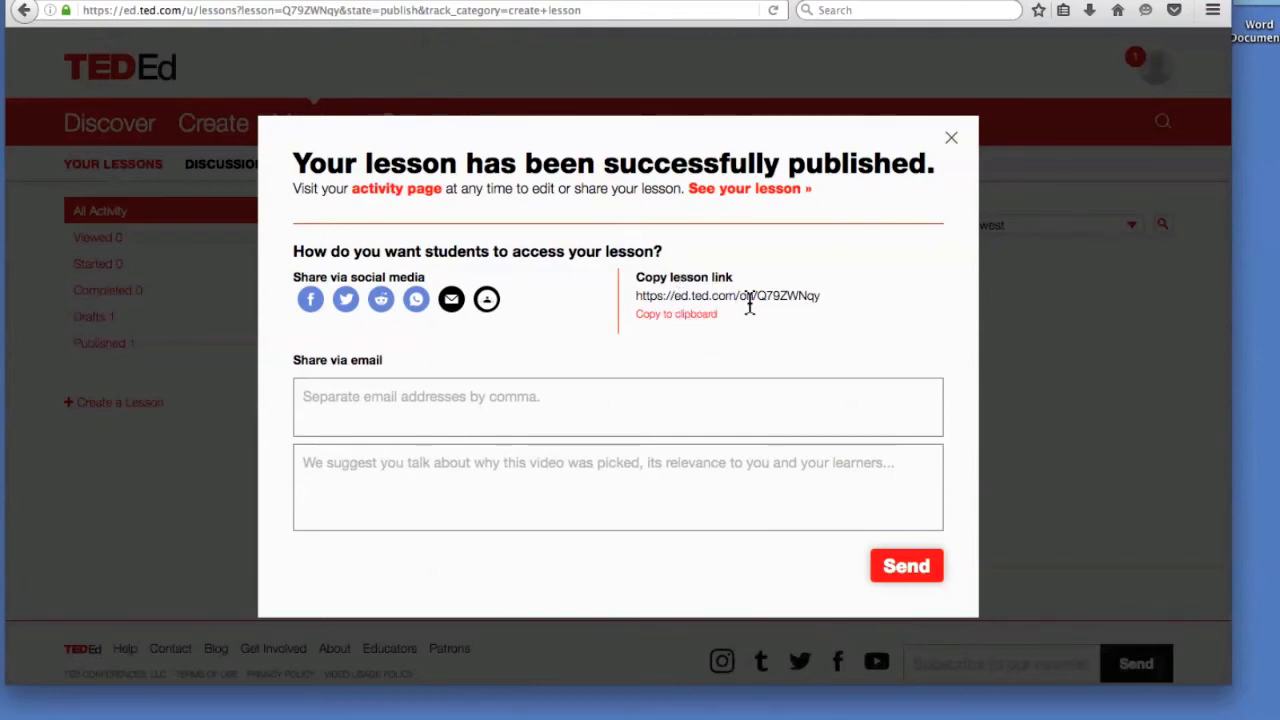
pyautogui.click(676, 316)
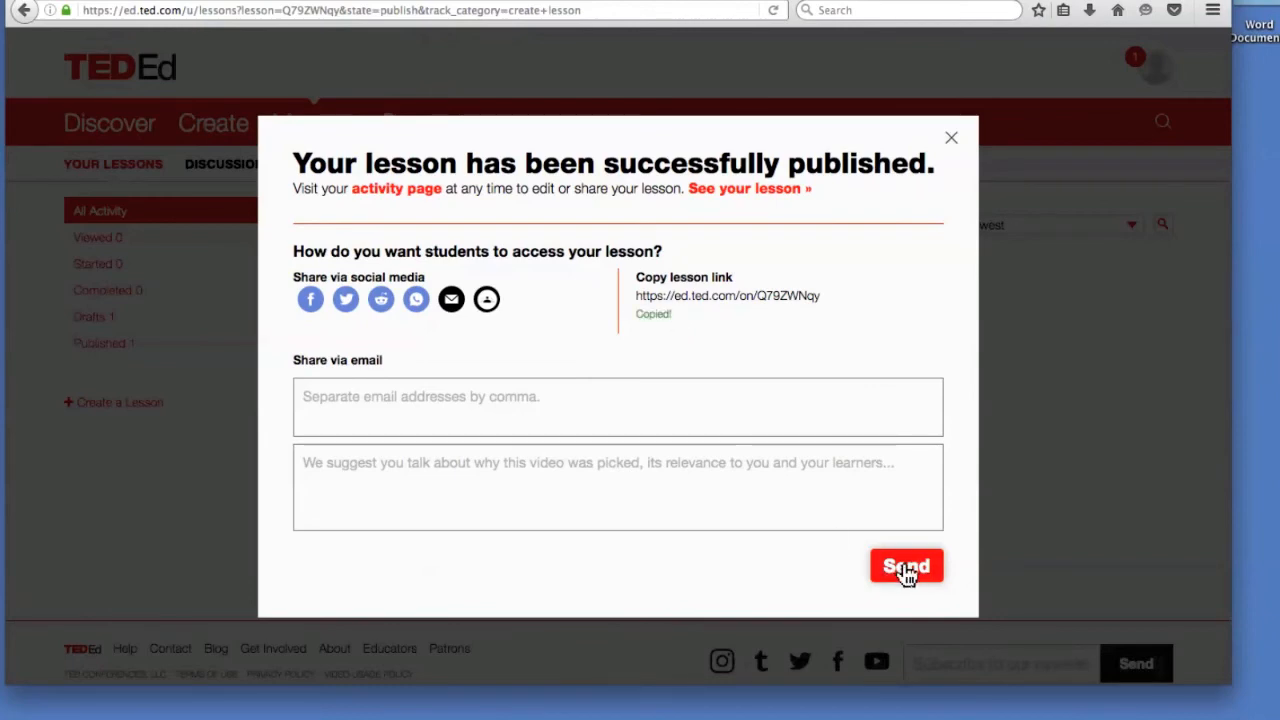
# Email the lesson invitation to a test recipient address, then close the publishing confirmation.
pyautogui.click(906, 568)
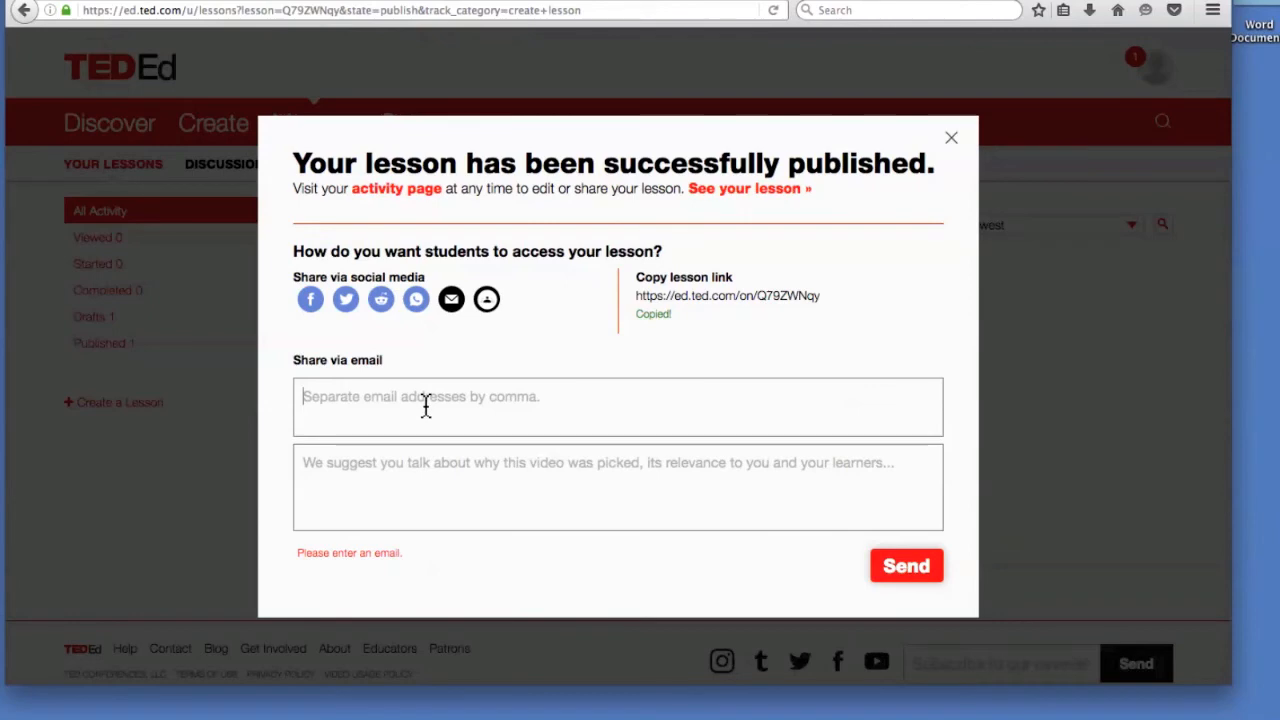
pyautogui.press('BackSpace')
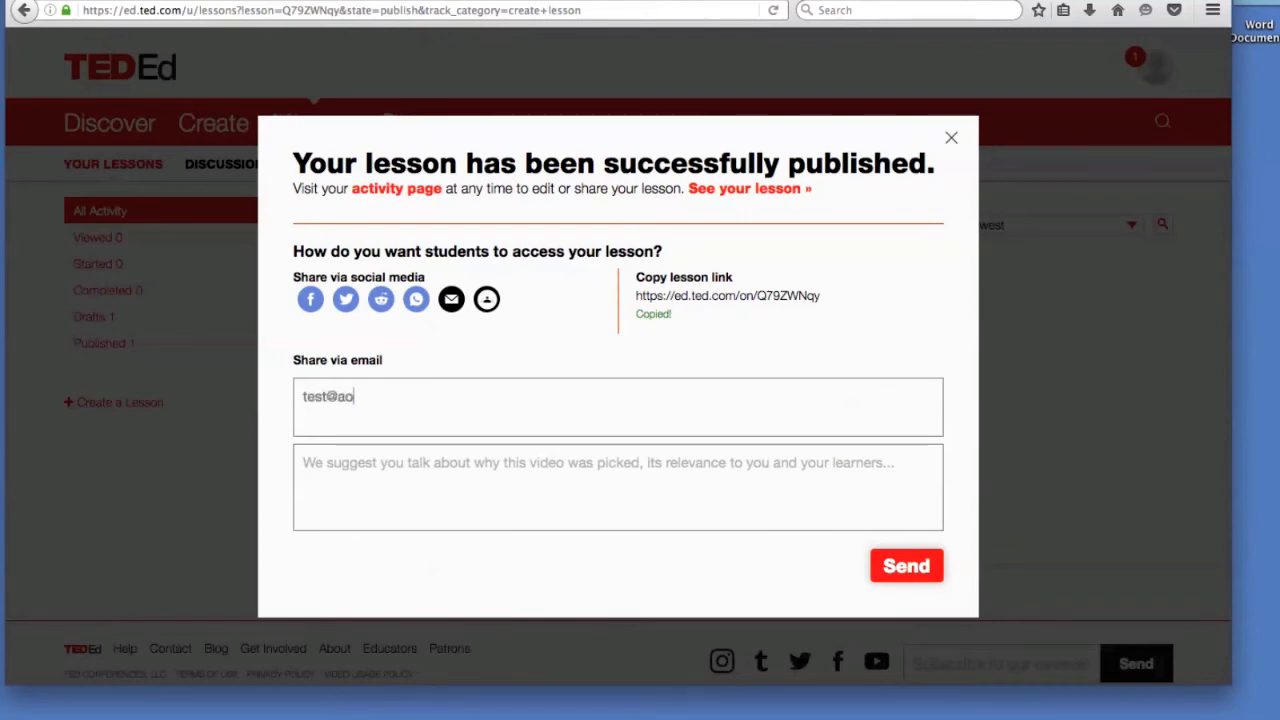
pyautogui.click(916, 572)
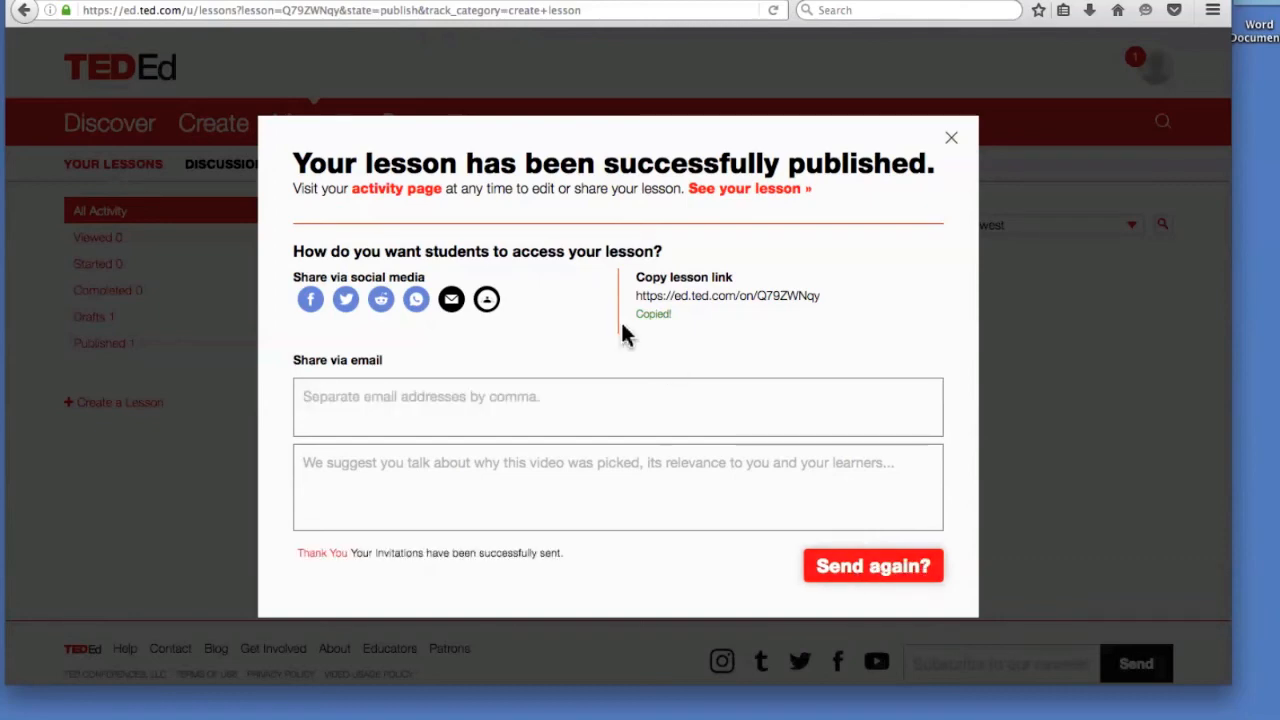
pyautogui.click(949, 142)
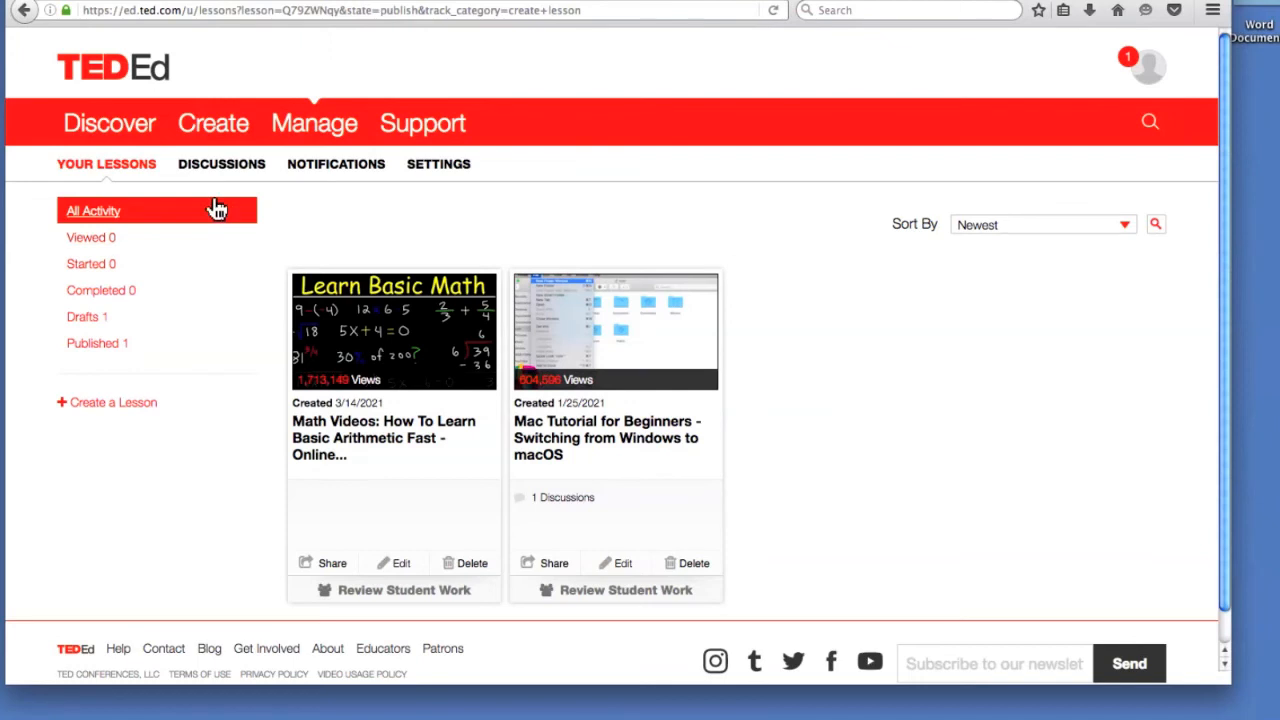
# Check student work on the lesson and dismiss the no-students notice.
pyautogui.scroll(-1, 200, 230)
pyautogui.scroll(1, 224, 368)
pyautogui.click(616, 590)
pyautogui.click(792, 306)
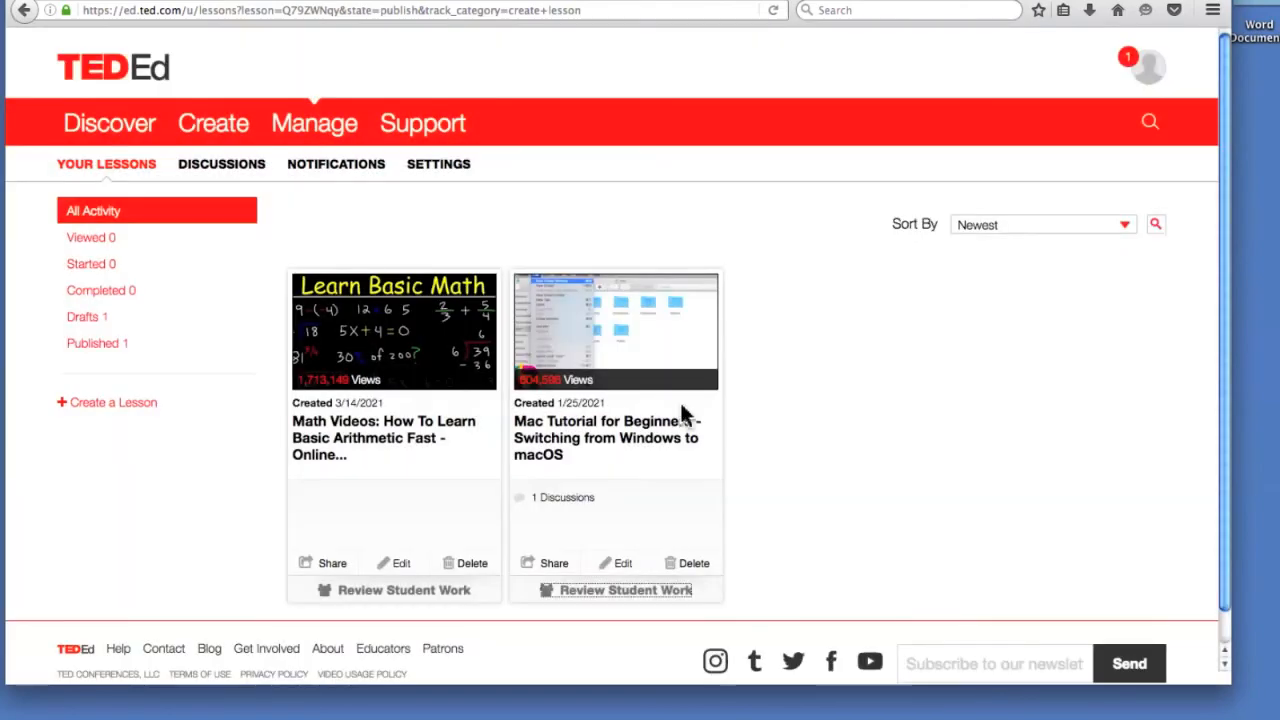
# Open the Mac Tutorial lesson, then reach Notifications through the profile avatar menu.
pyautogui.click(588, 303)
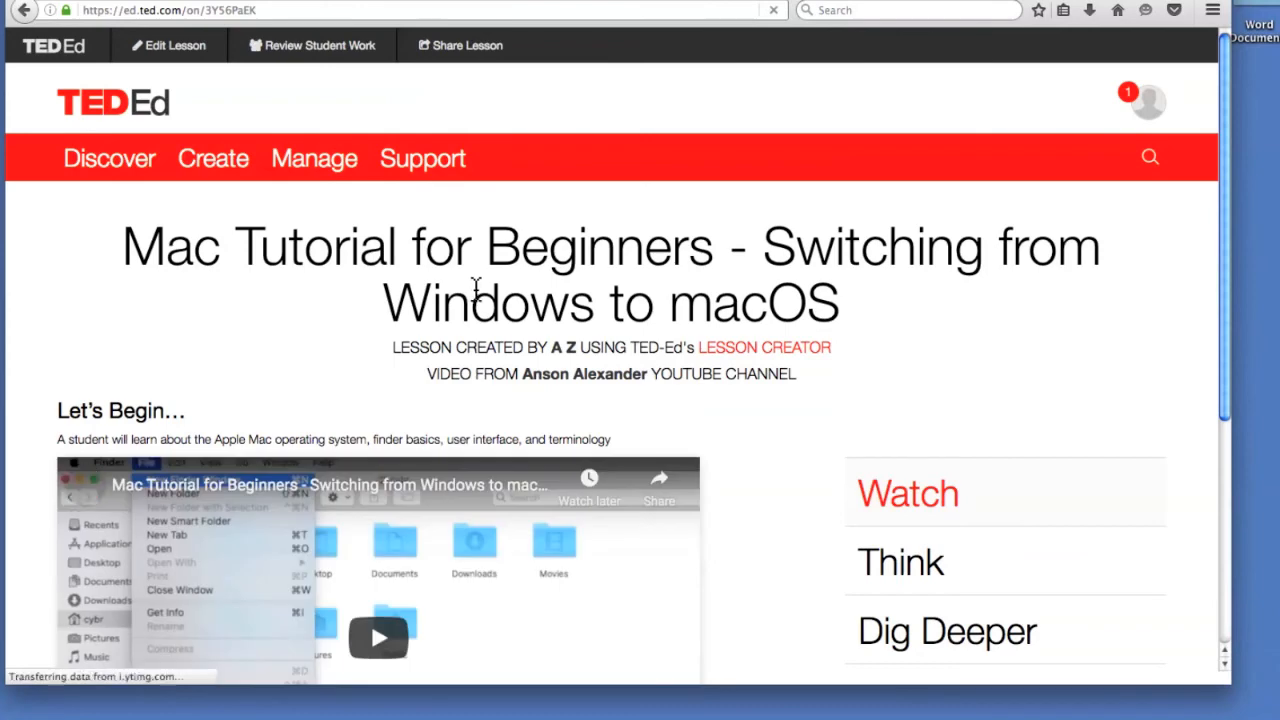
pyautogui.scroll(-5, 903, 491)
pyautogui.scroll(5, 831, 523)
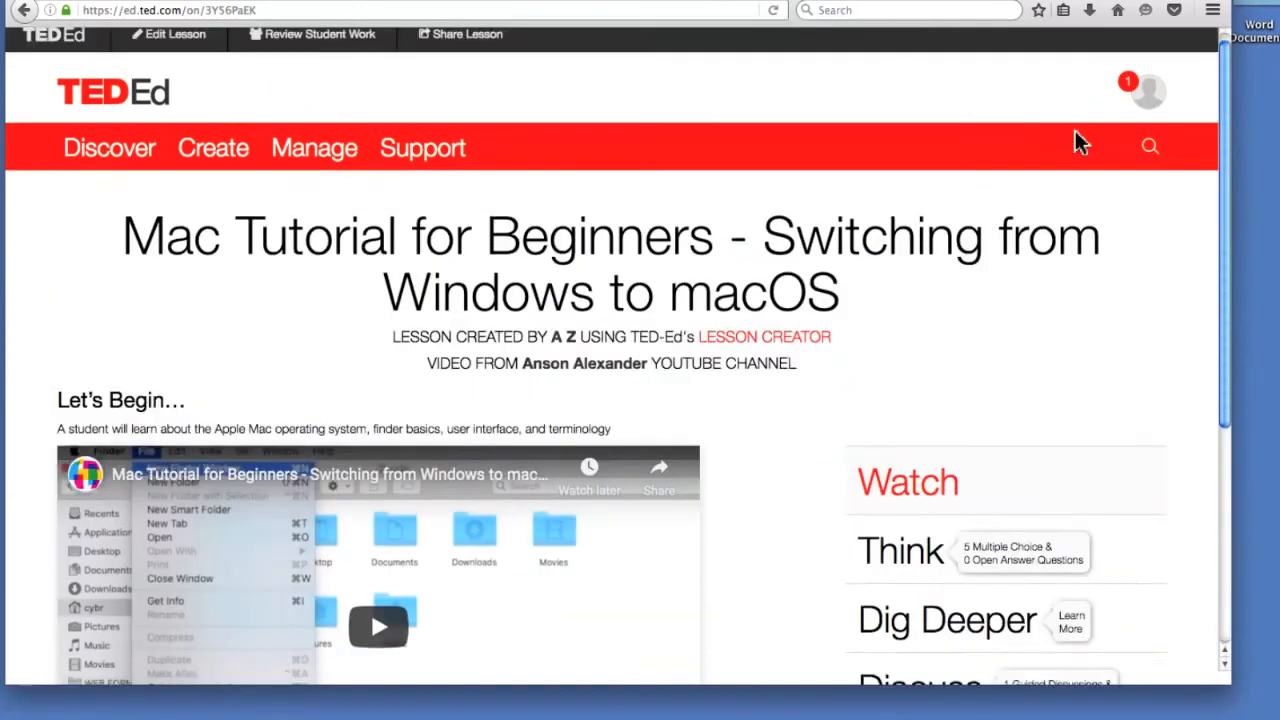
pyautogui.moveTo(1138, 100)
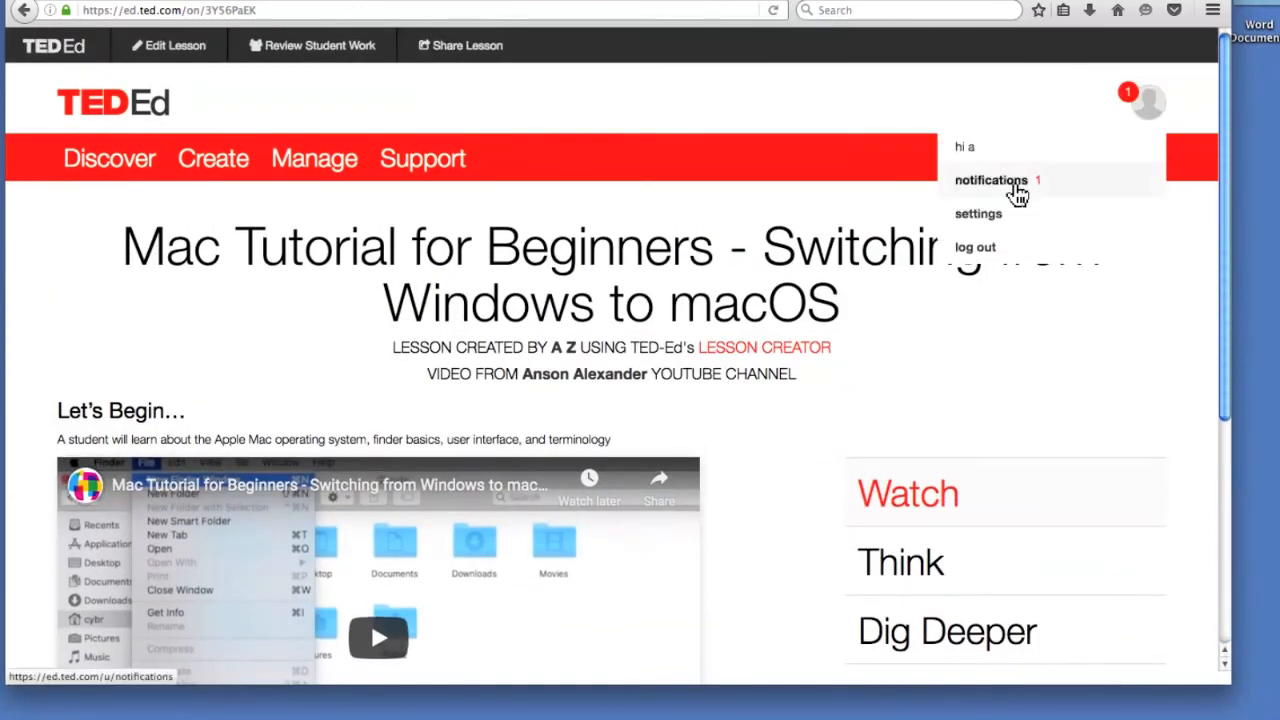
pyautogui.click(1013, 187)
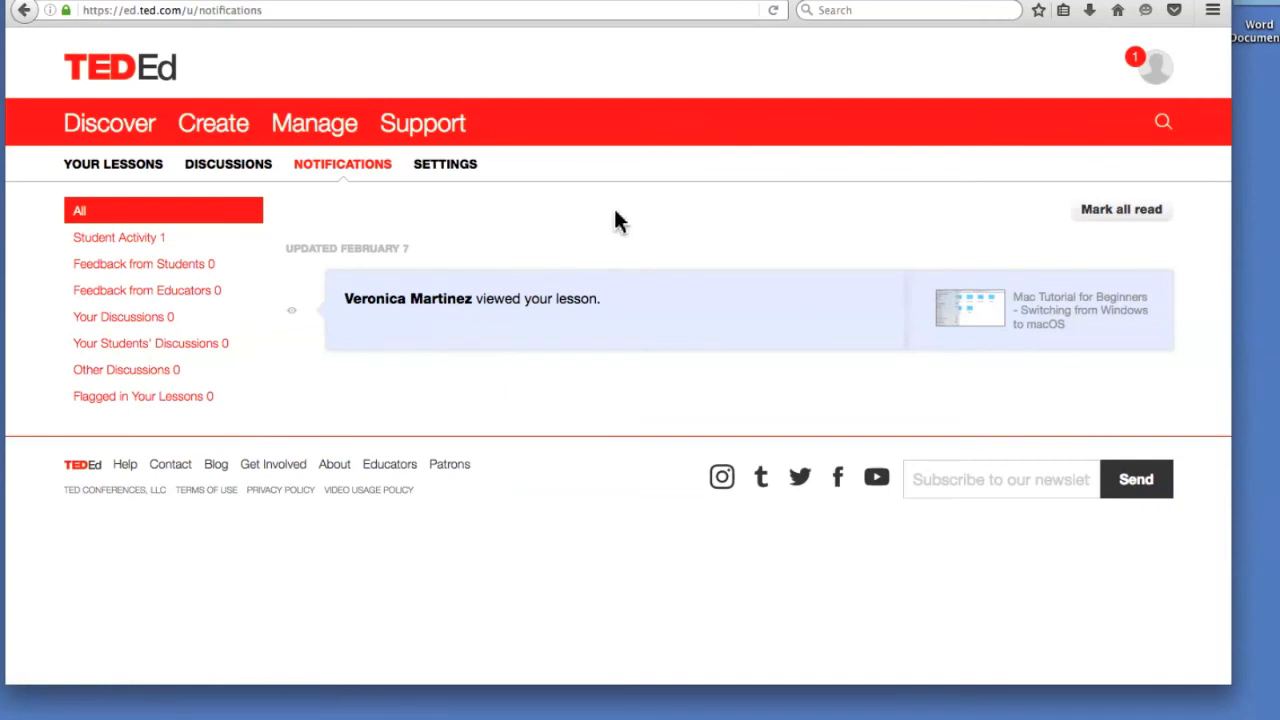
# Select the current page URL in the browser address bar.
pyautogui.click(344, 10)
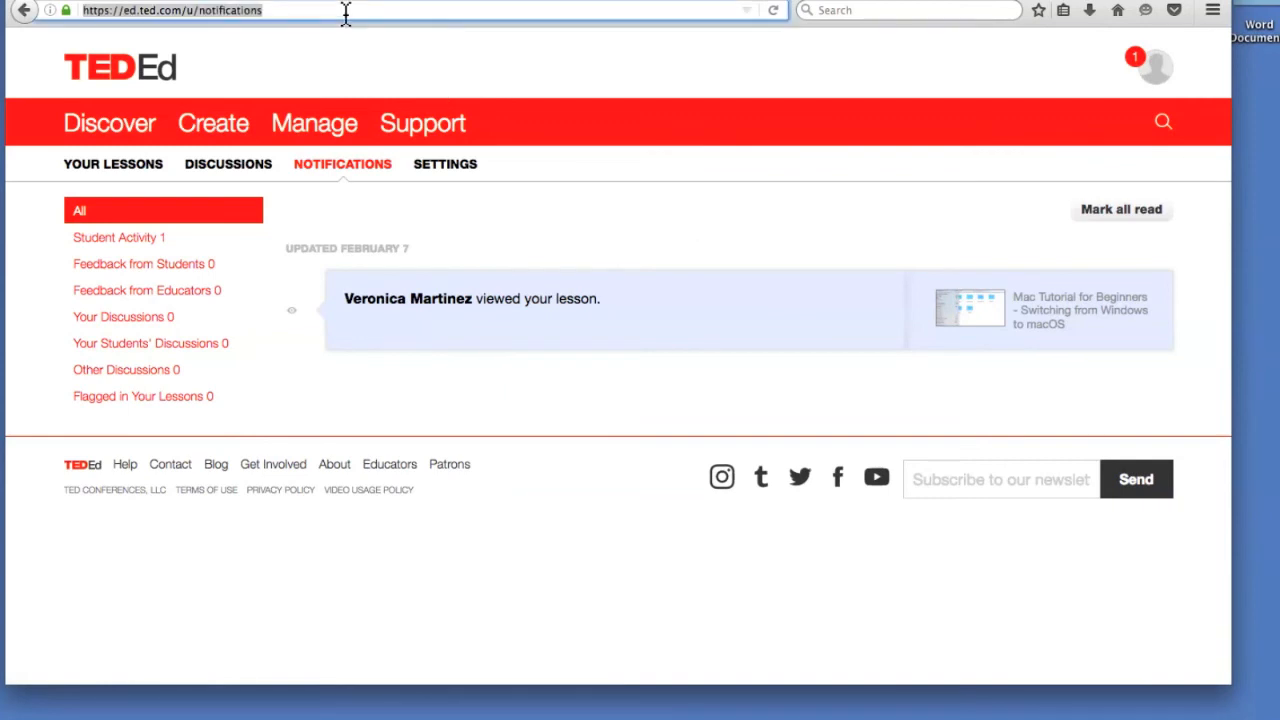
# Load the pasted math lesson URL, play and pause its video, and bring up Think.
pyautogui.press('super+v')
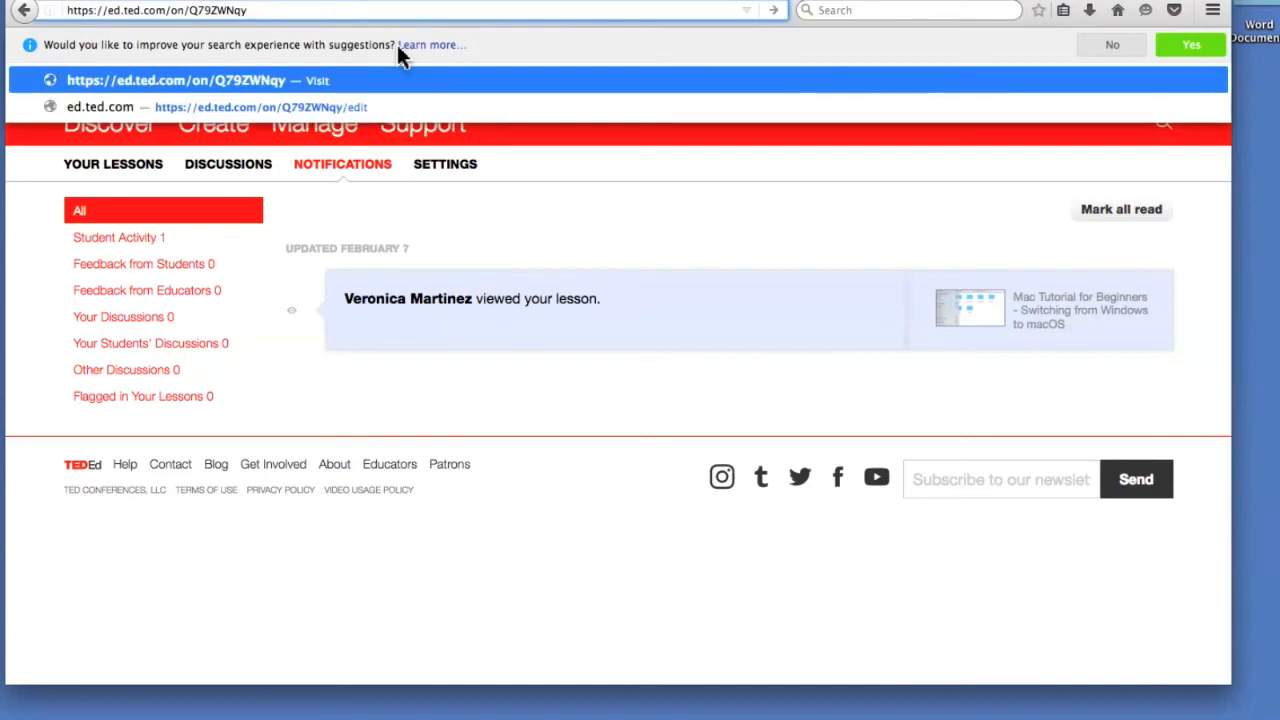
pyautogui.press('Return')
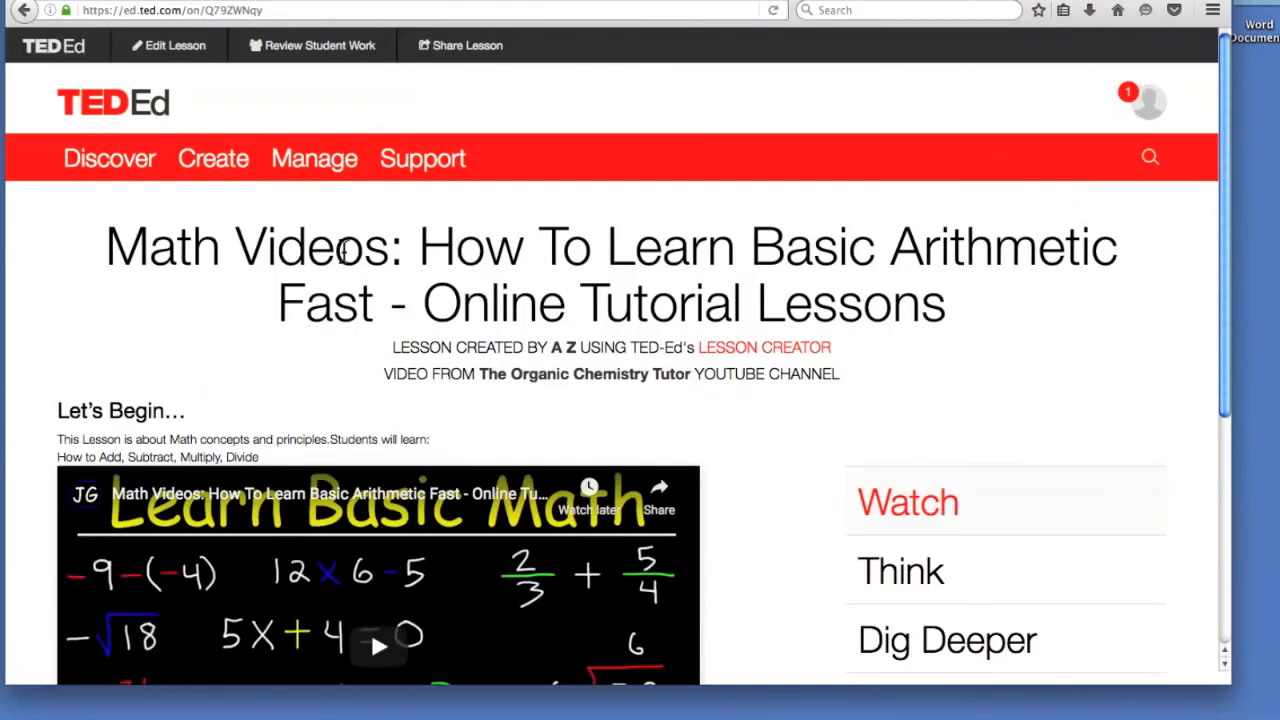
pyautogui.scroll(-5, 800, 300)
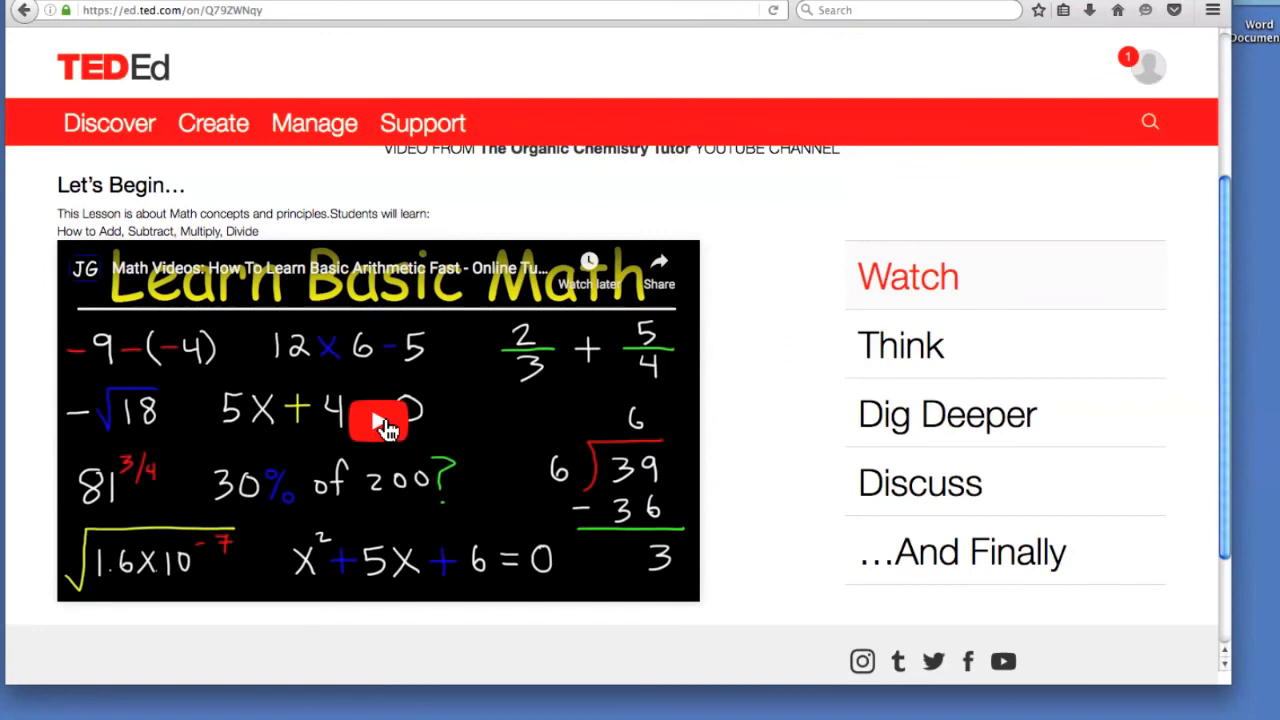
pyautogui.click(385, 424)
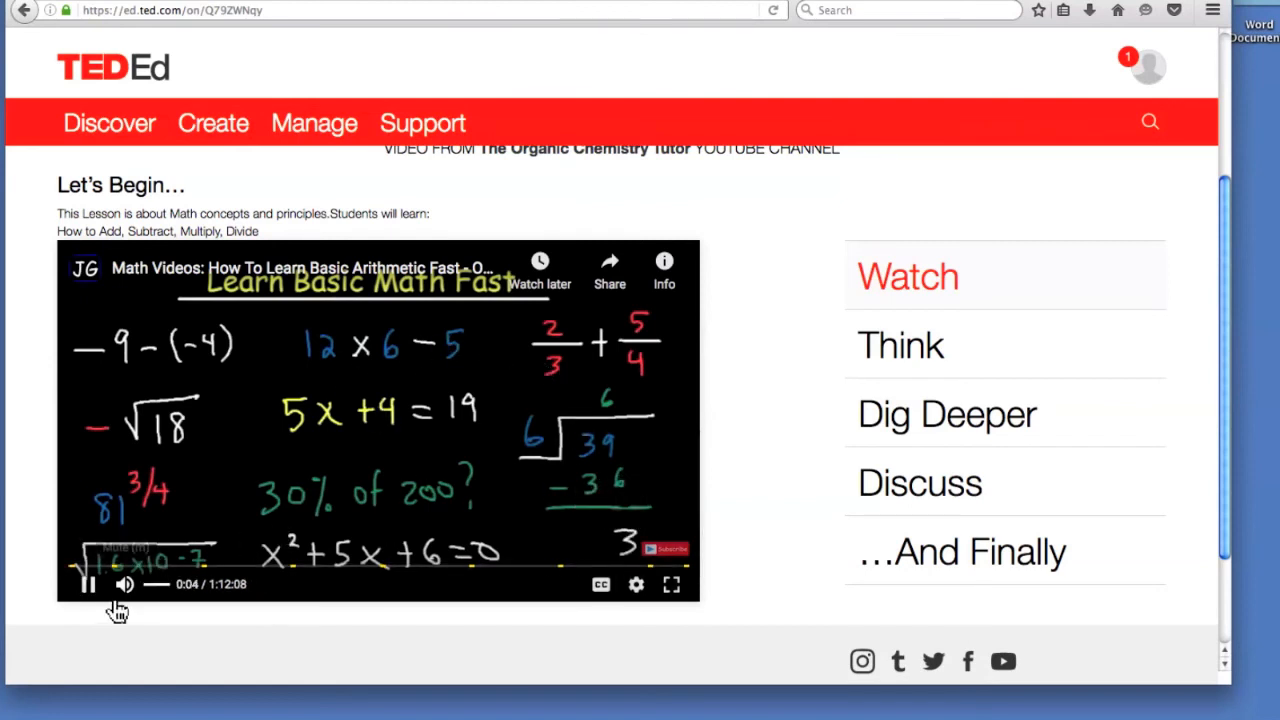
pyautogui.click(90, 587)
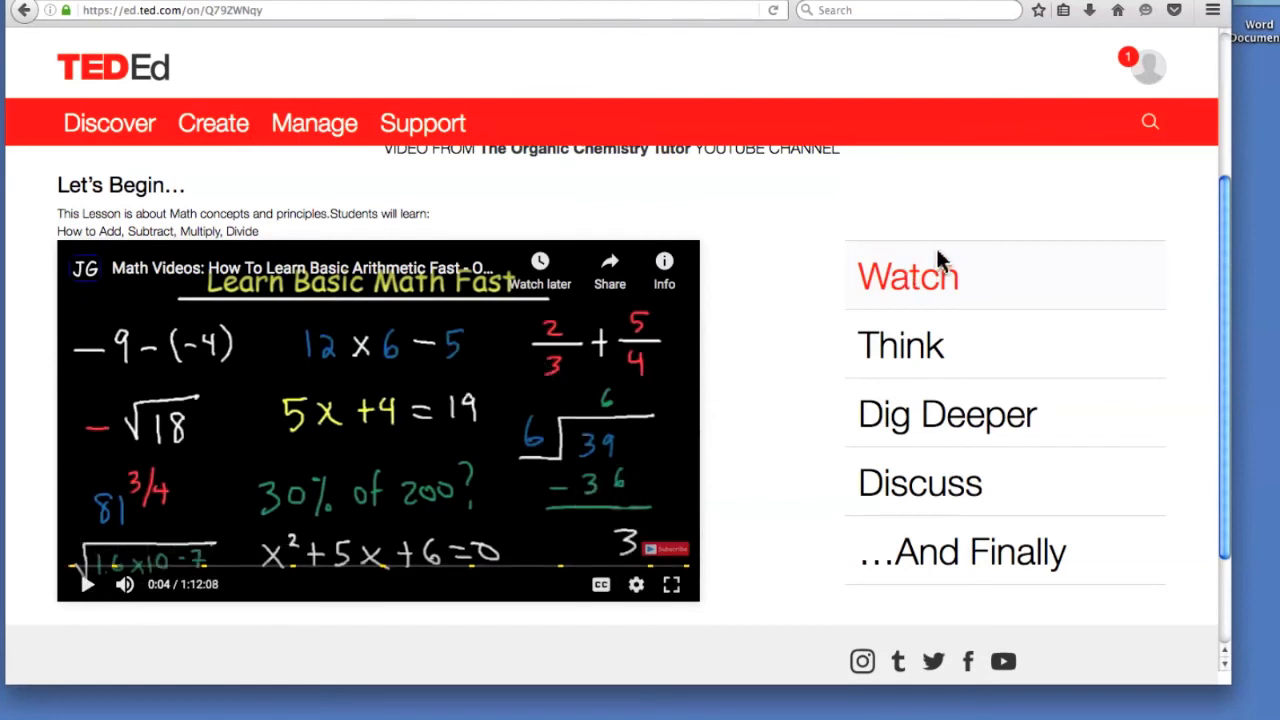
pyautogui.click(890, 352)
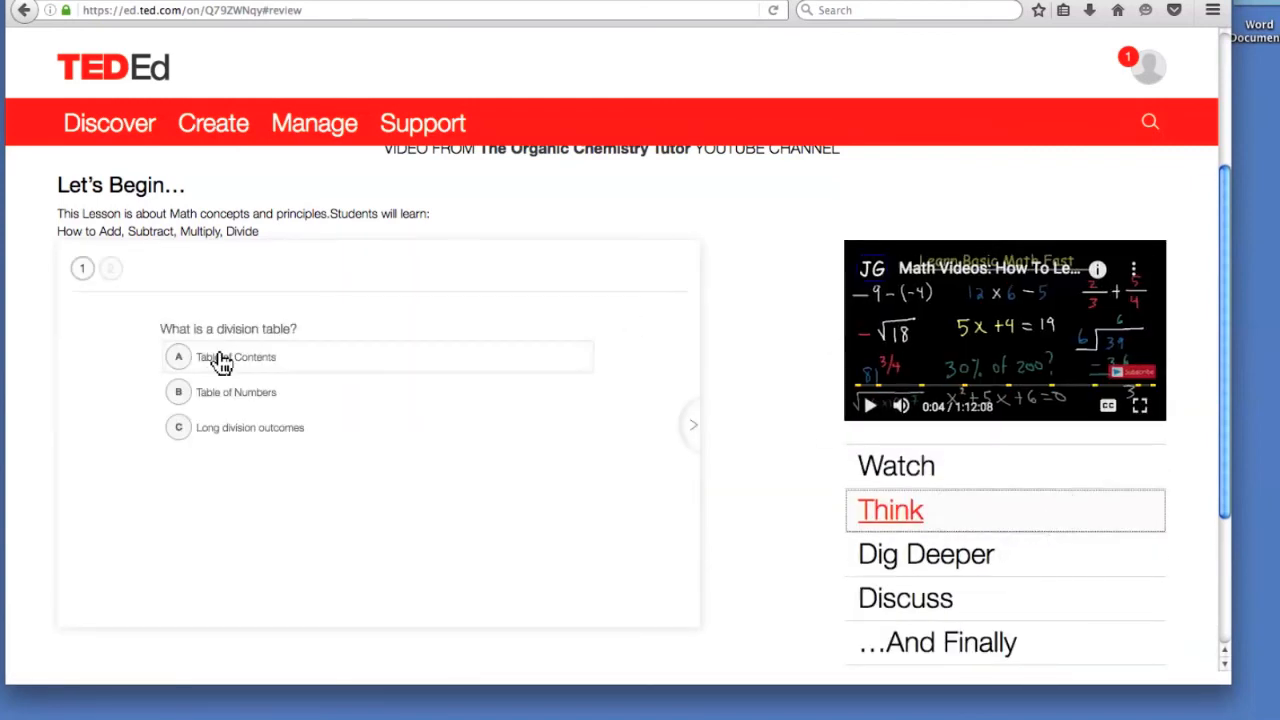
# Save answer B (Table of Numbers) and answer C (Calculate), then go to Dig Deeper.
pyautogui.click(221, 398)
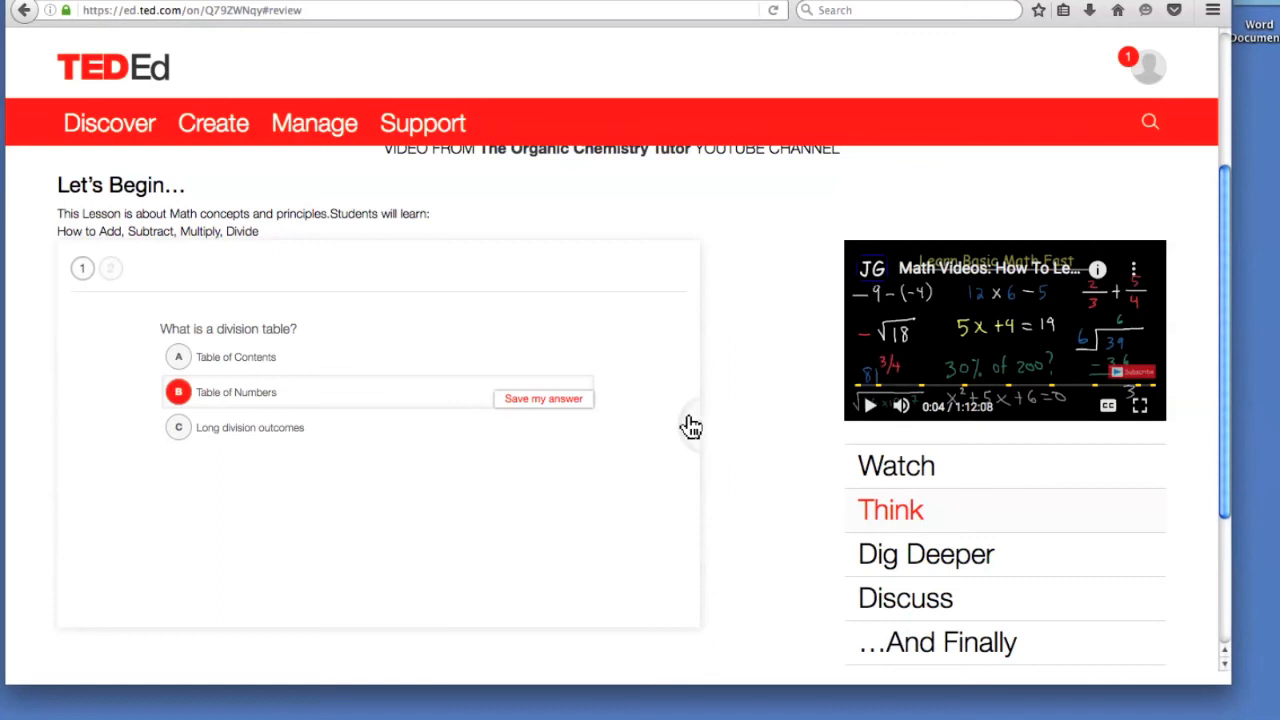
pyautogui.click(561, 403)
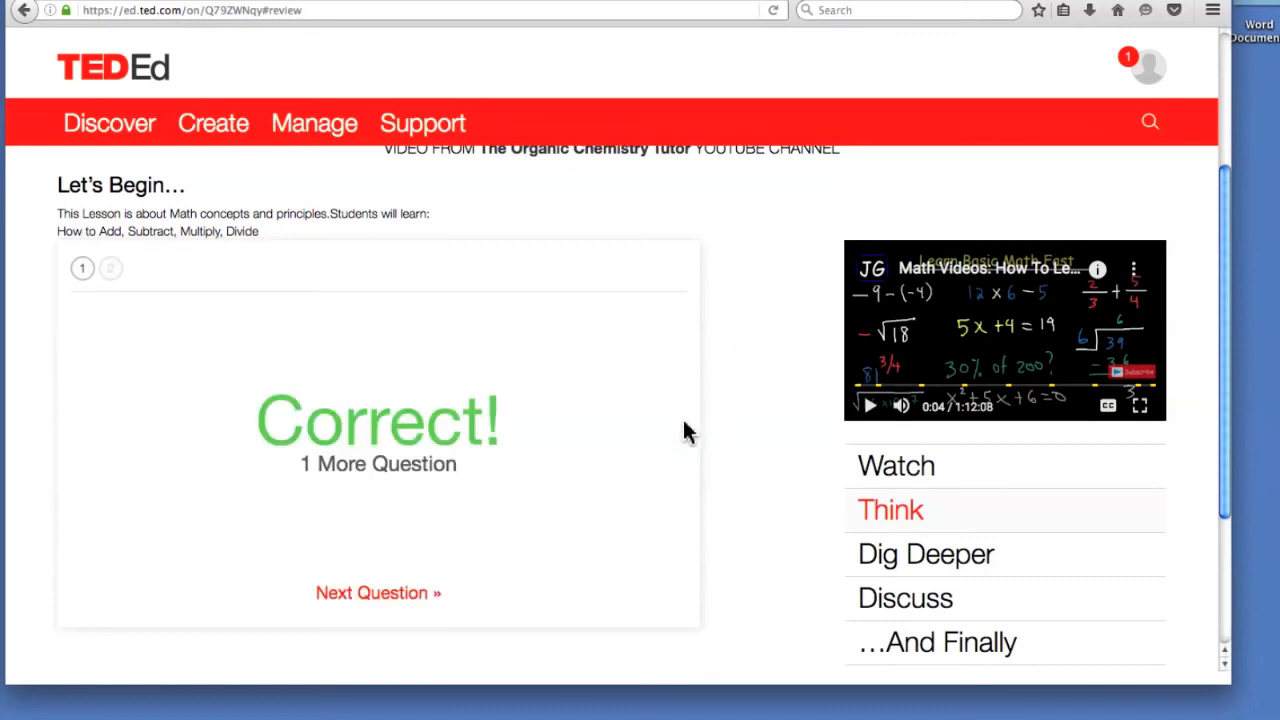
pyautogui.click(427, 595)
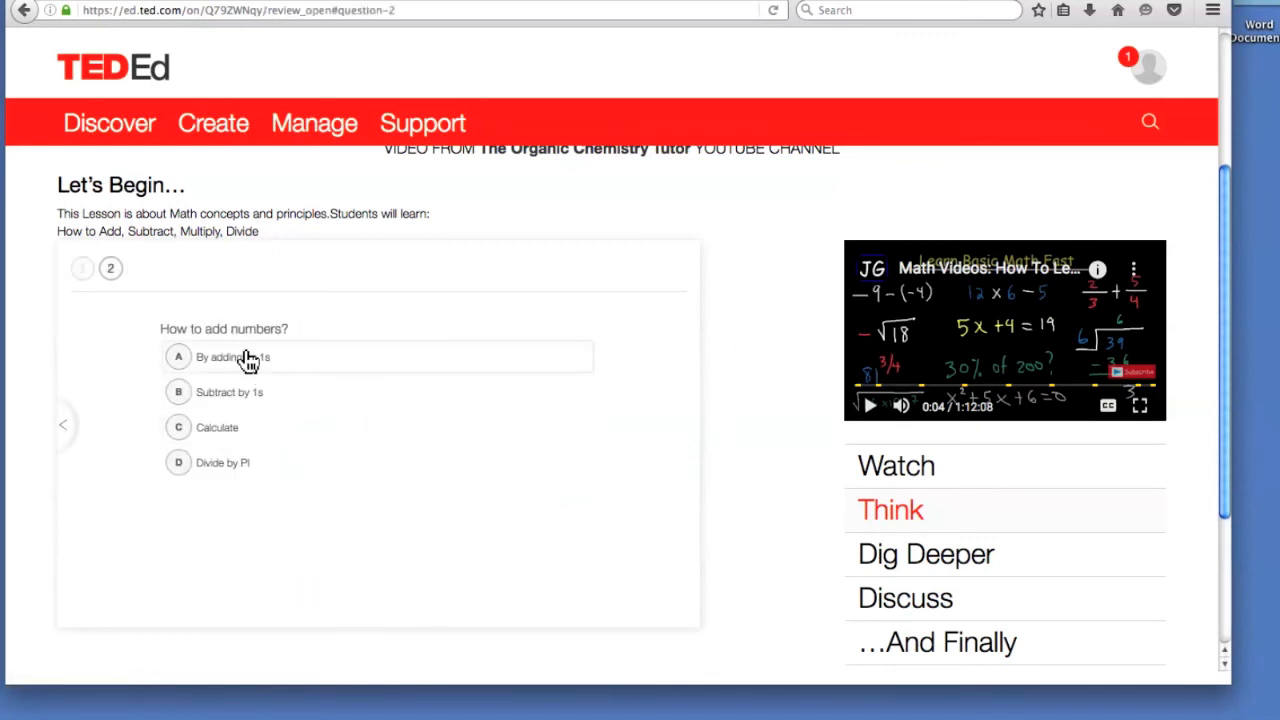
pyautogui.click(235, 428)
pyautogui.click(552, 434)
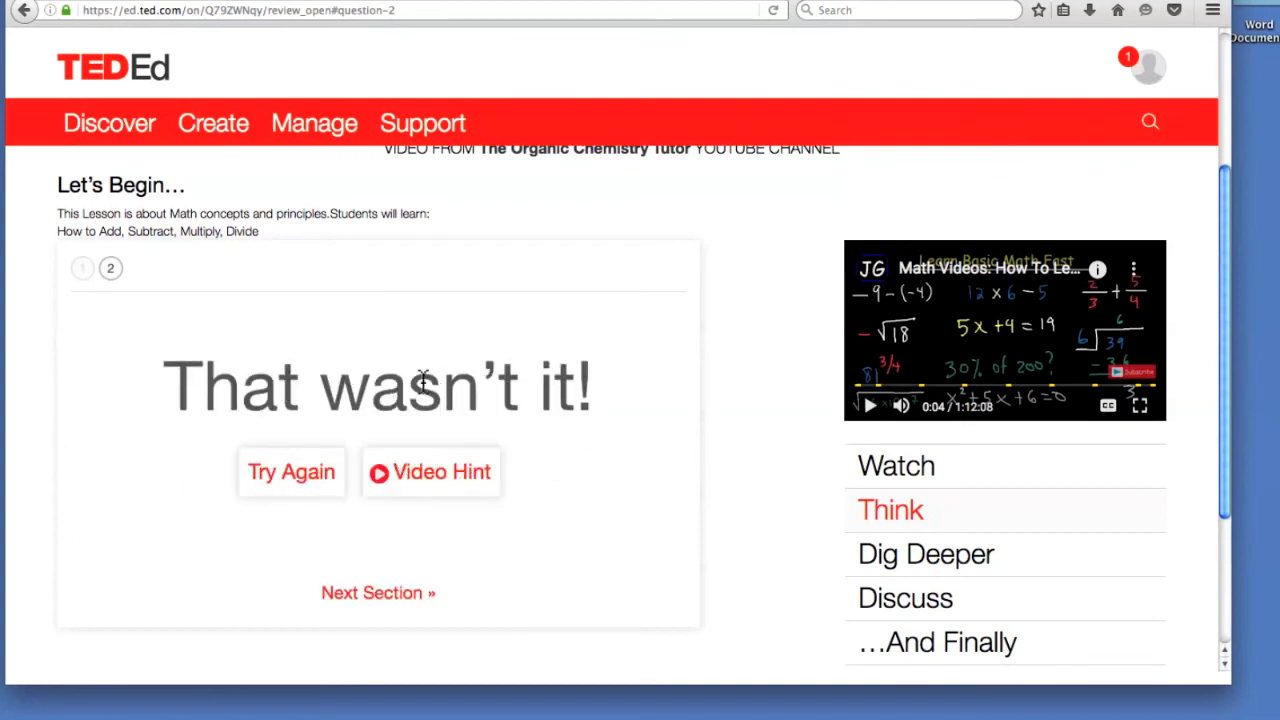
pyautogui.scroll(-5, 742, 501)
pyautogui.scroll(4, 800, 460)
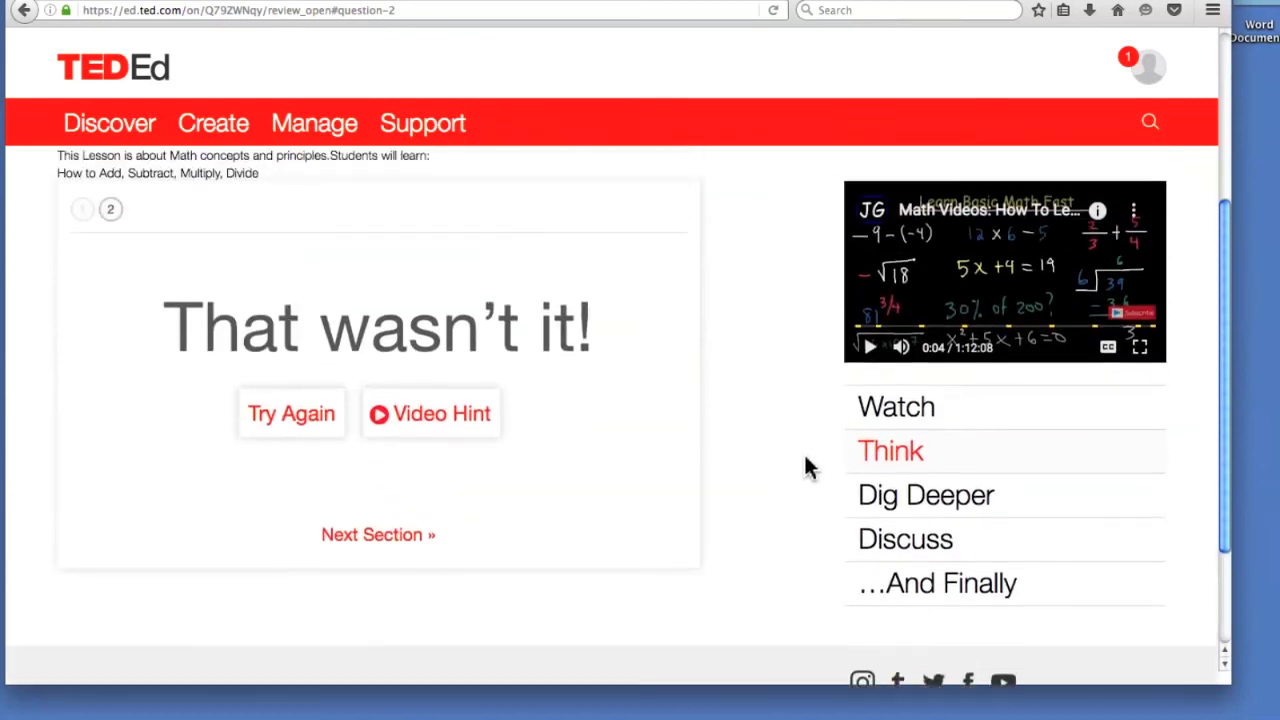
pyautogui.click(894, 515)
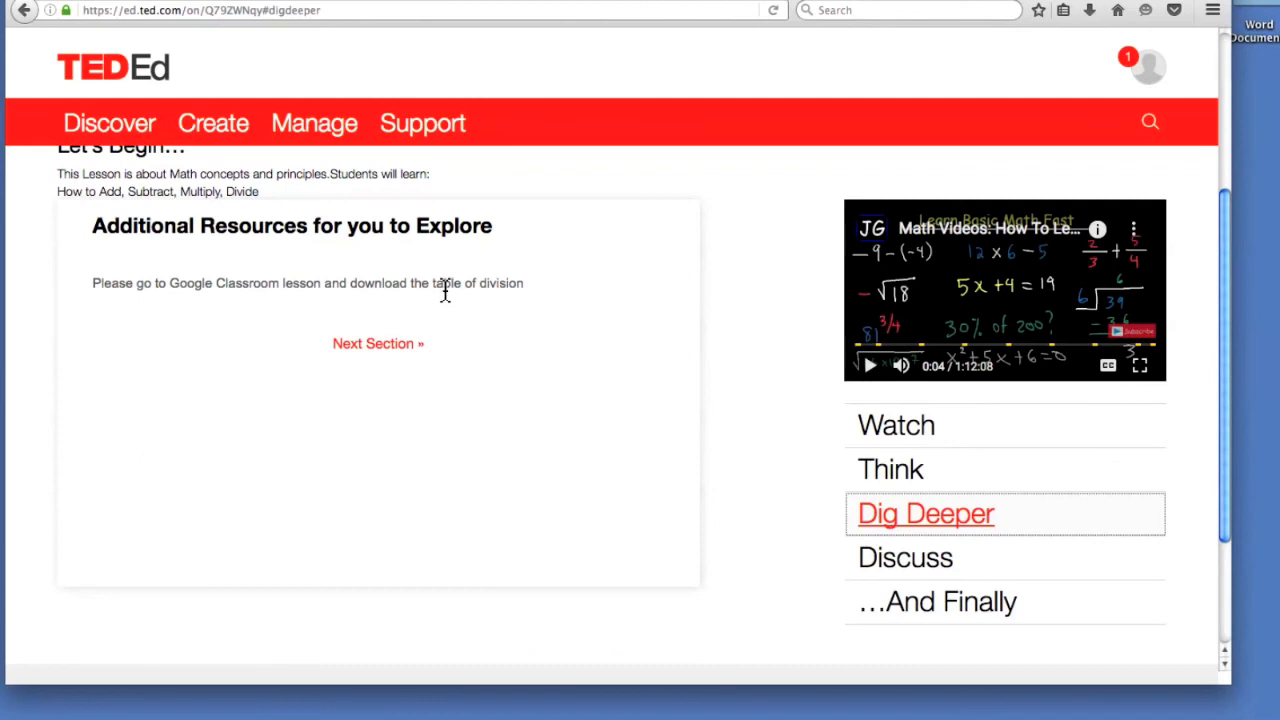
# In Discuss, respond 'I learned how math works with the video tutorials' to the guided question.
pyautogui.click(370, 345)
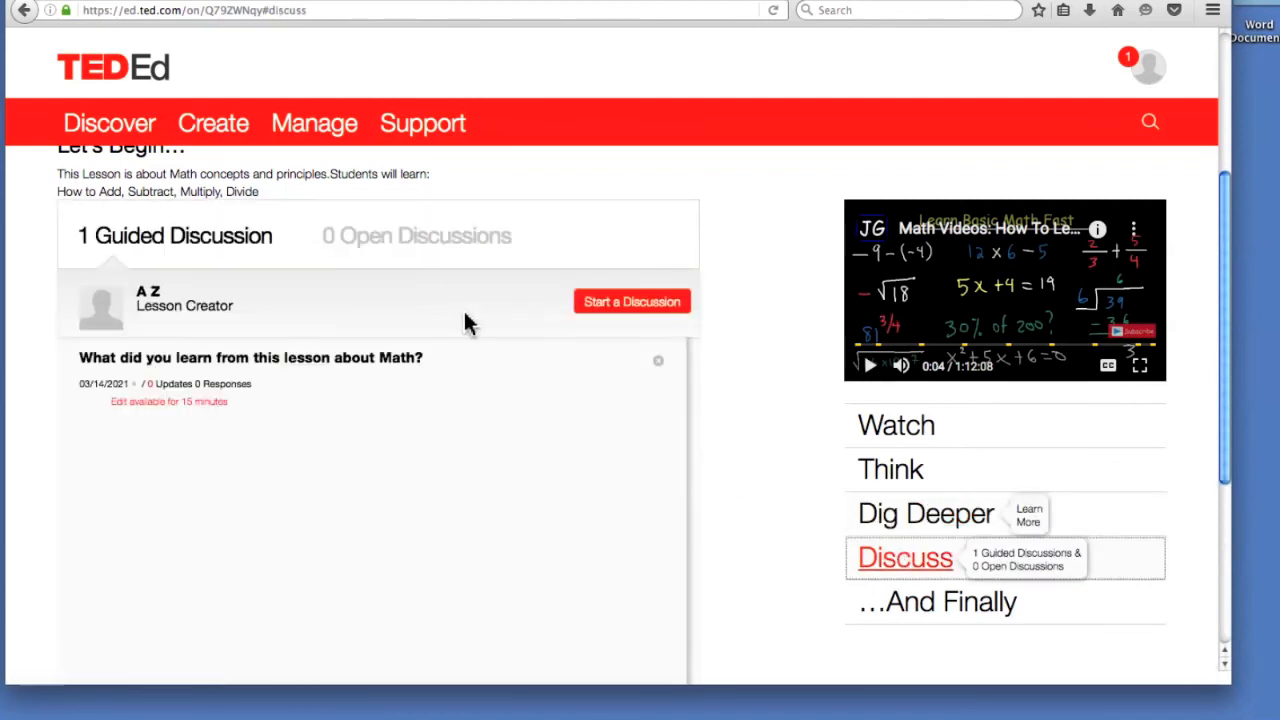
pyautogui.moveTo(133, 364)
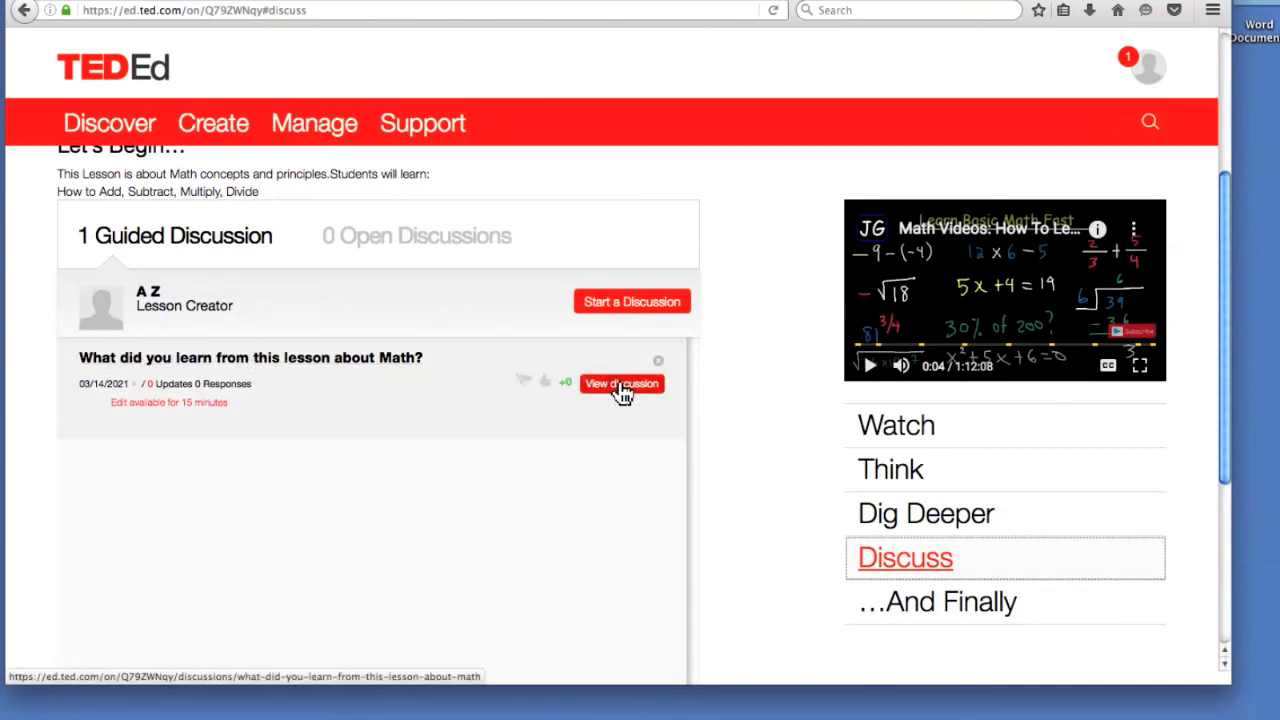
pyautogui.scroll(-3, 594, 437)
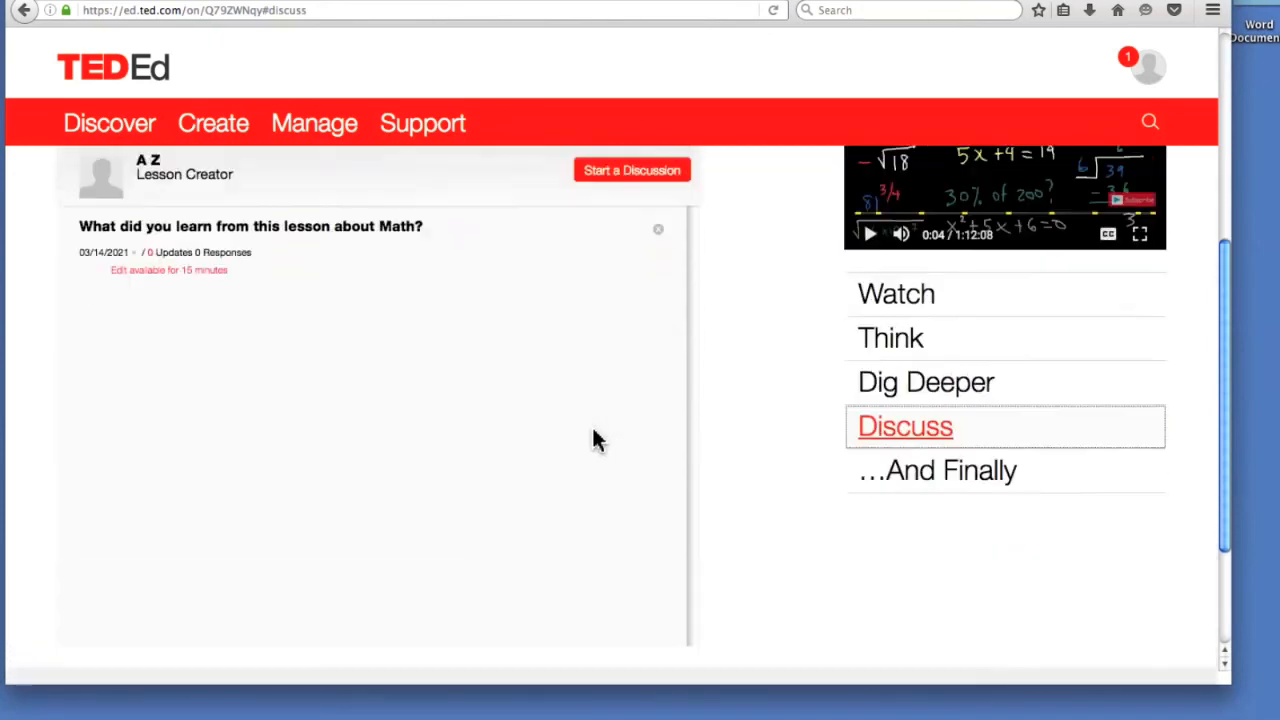
pyautogui.scroll(5, 609, 420)
pyautogui.scroll(-3, 620, 450)
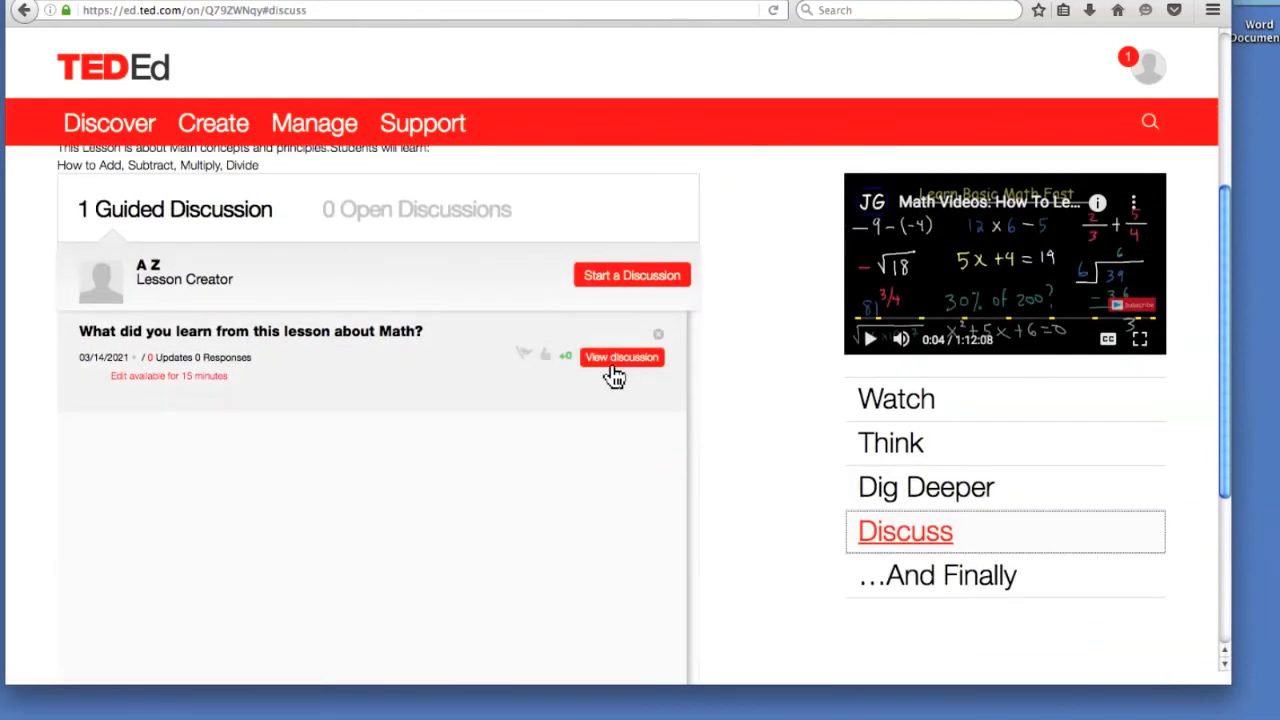
pyautogui.click(612, 370)
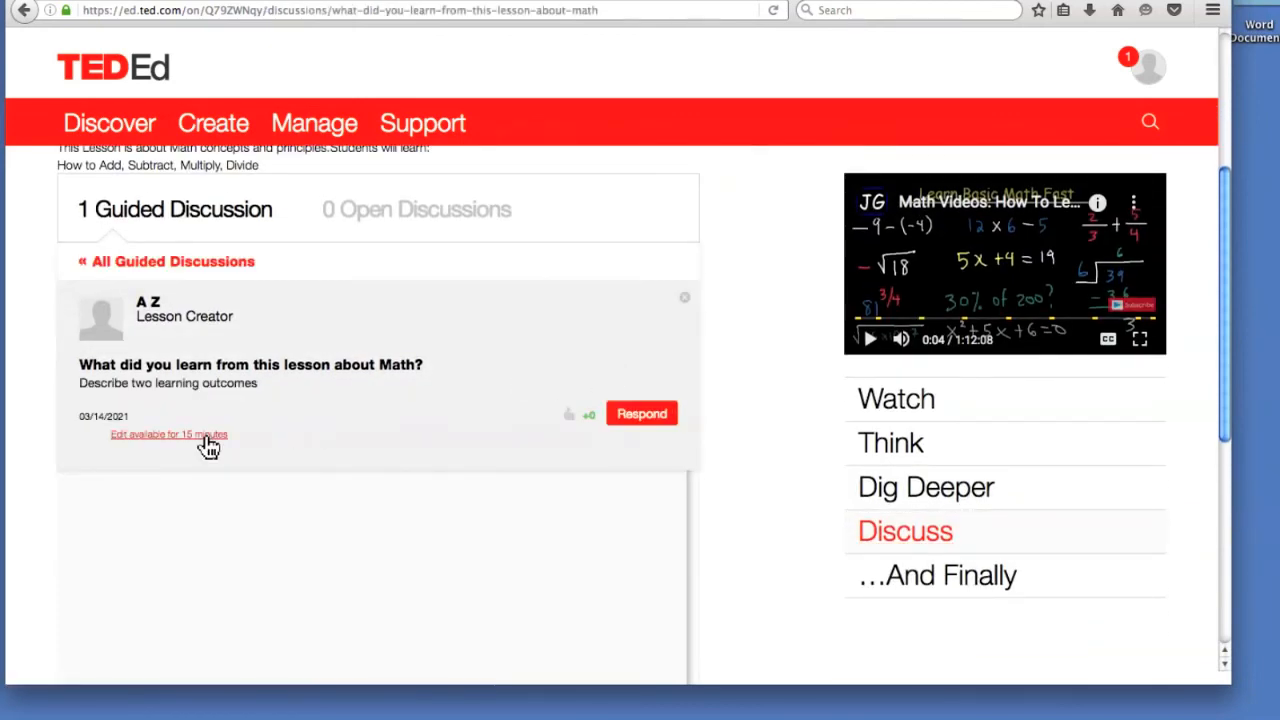
pyautogui.click(638, 422)
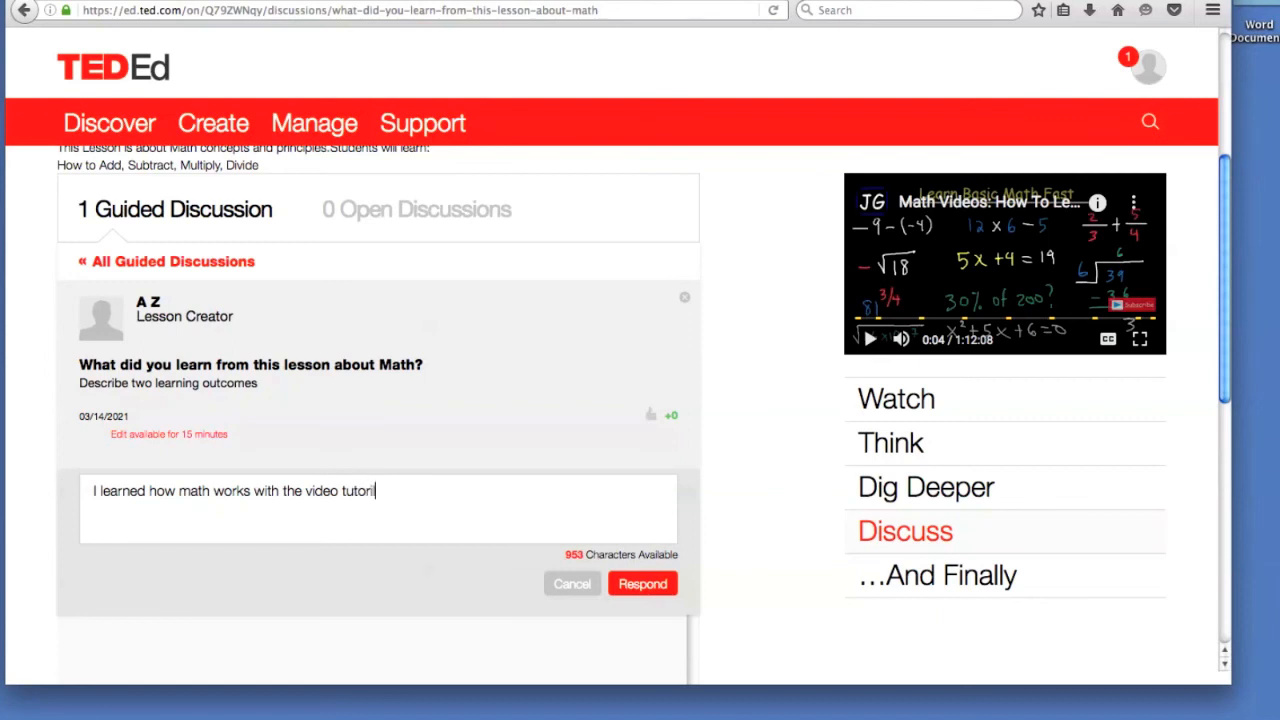
pyautogui.click(630, 585)
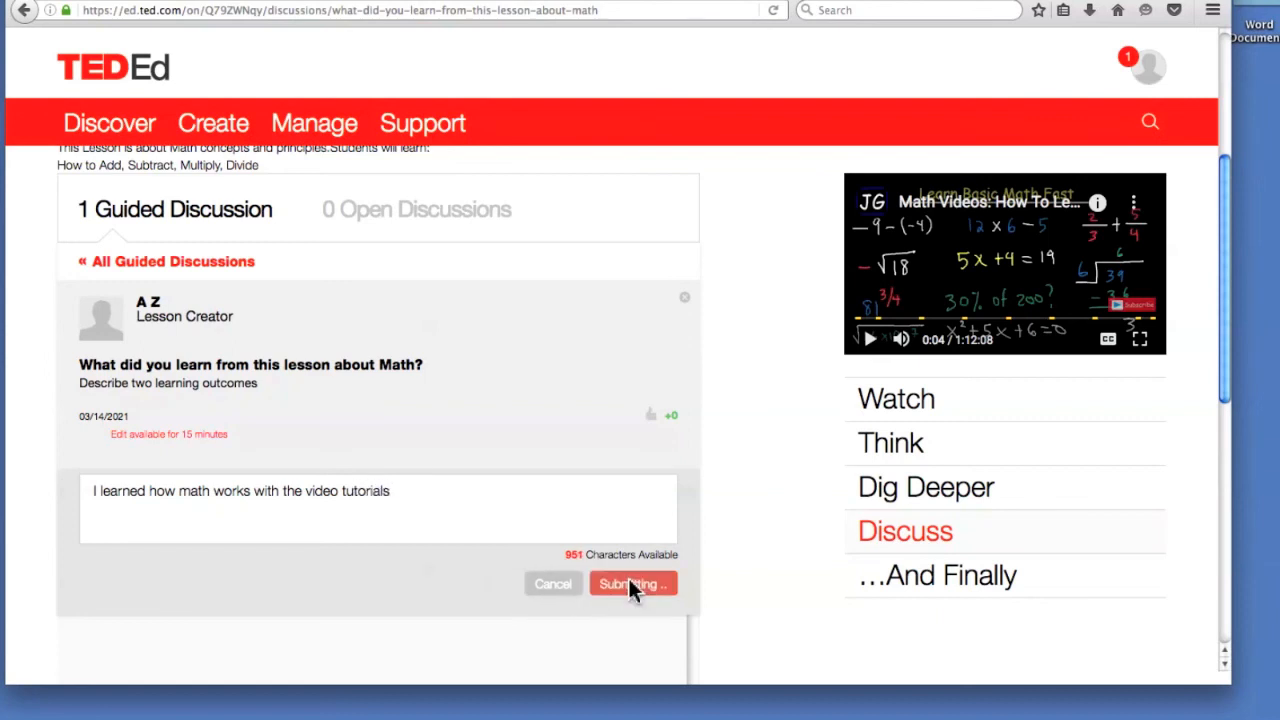
pyautogui.scroll(-1, 440, 533)
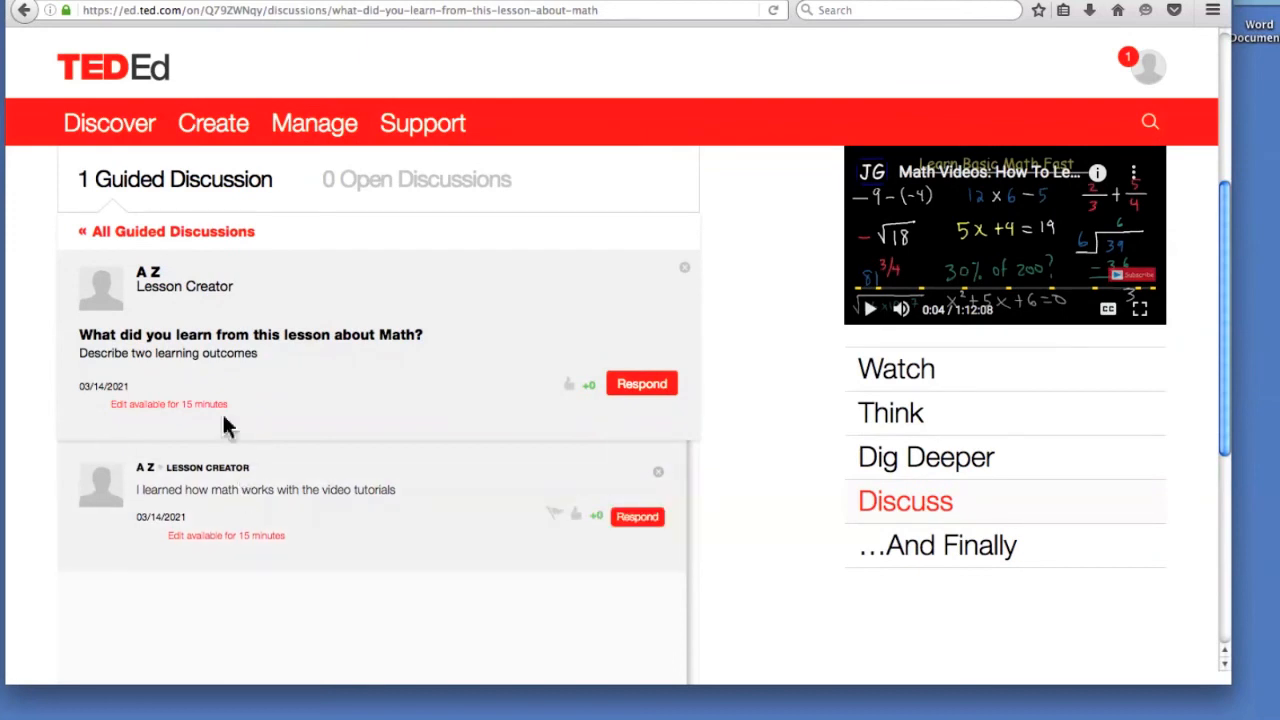
# Show the '…And Finally' section on PI and table tricks, scrolled to the top.
pyautogui.click(942, 558)
pyautogui.scroll(2, 390, 285)
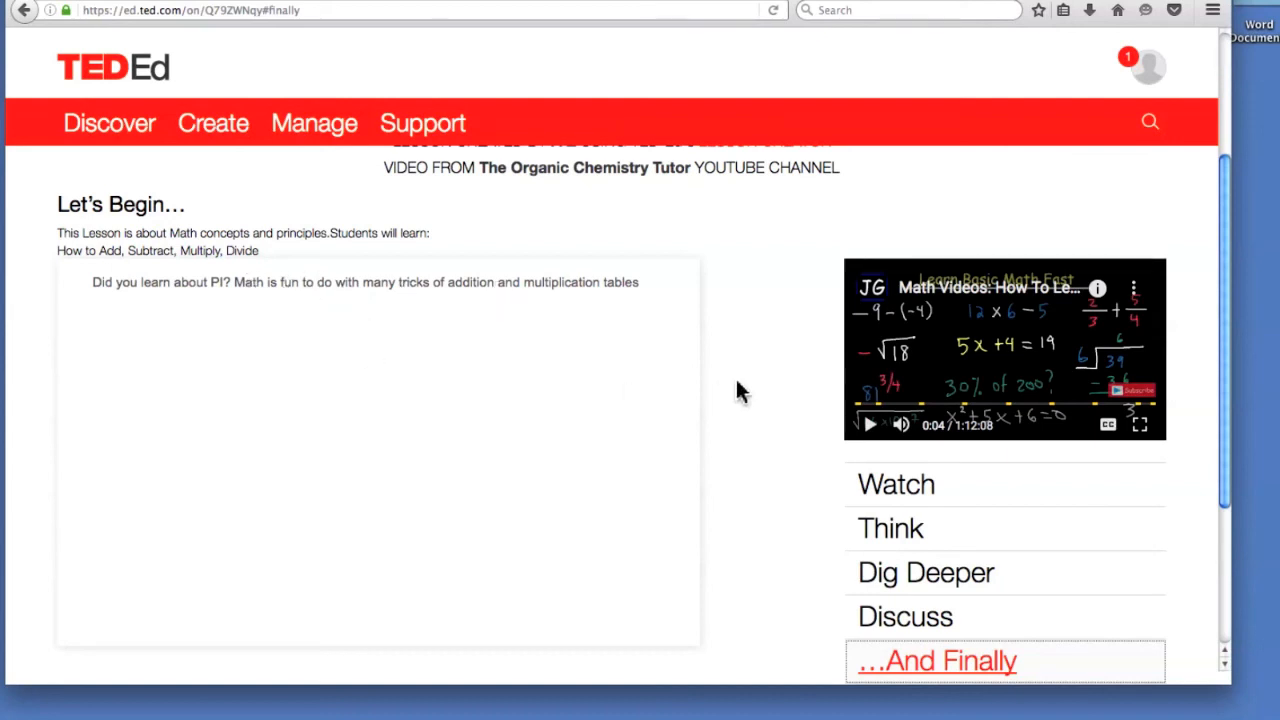
pyautogui.scroll(-4, 726, 392)
pyautogui.scroll(8, 742, 392)
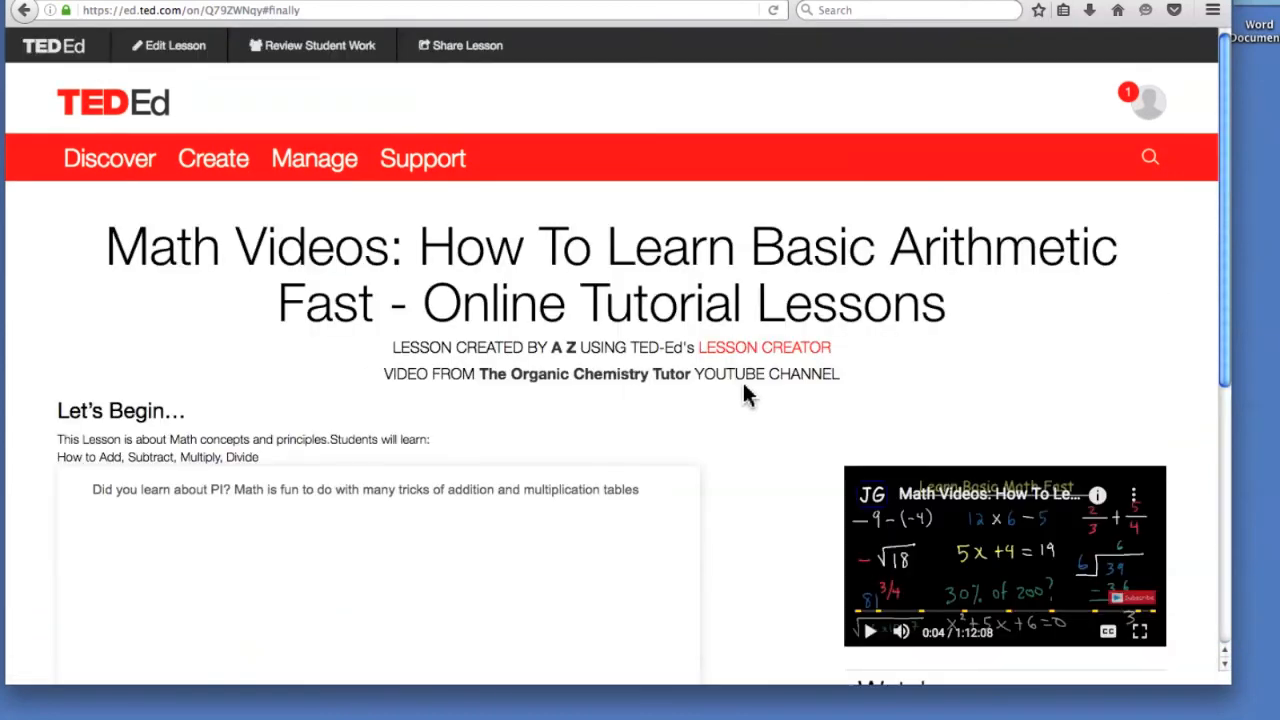